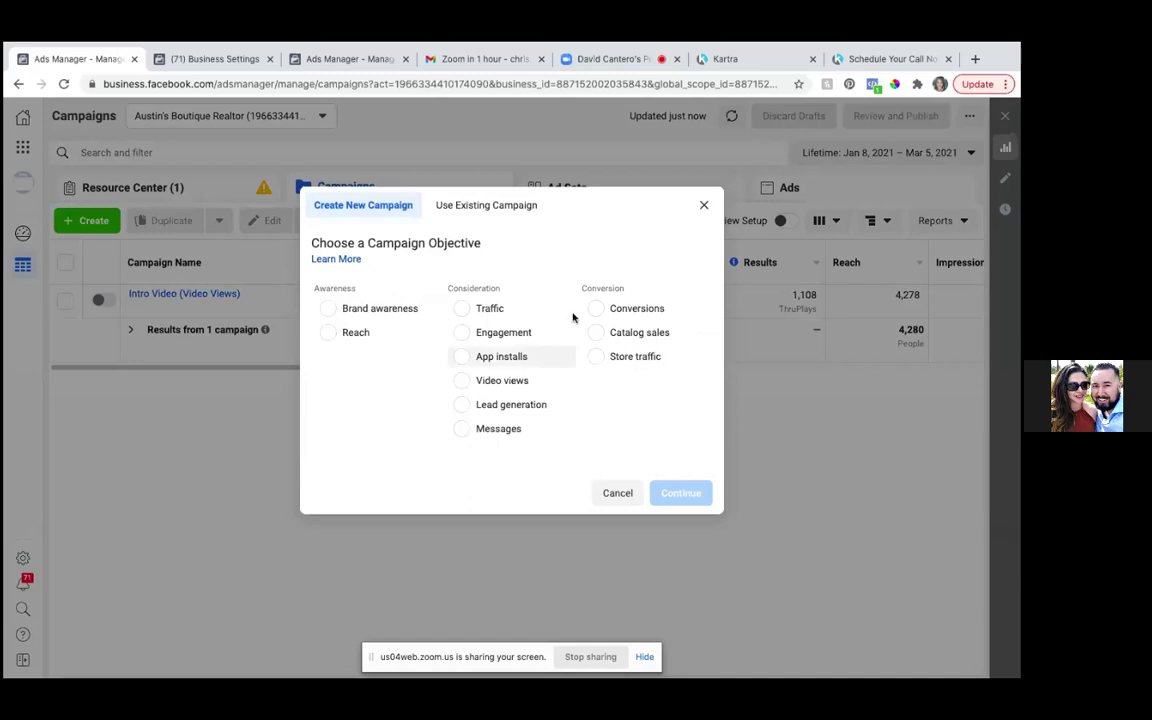
- Pick Conversions as the campaign objective and expand the optional 'Name Your Campaign' section
click(597, 310)
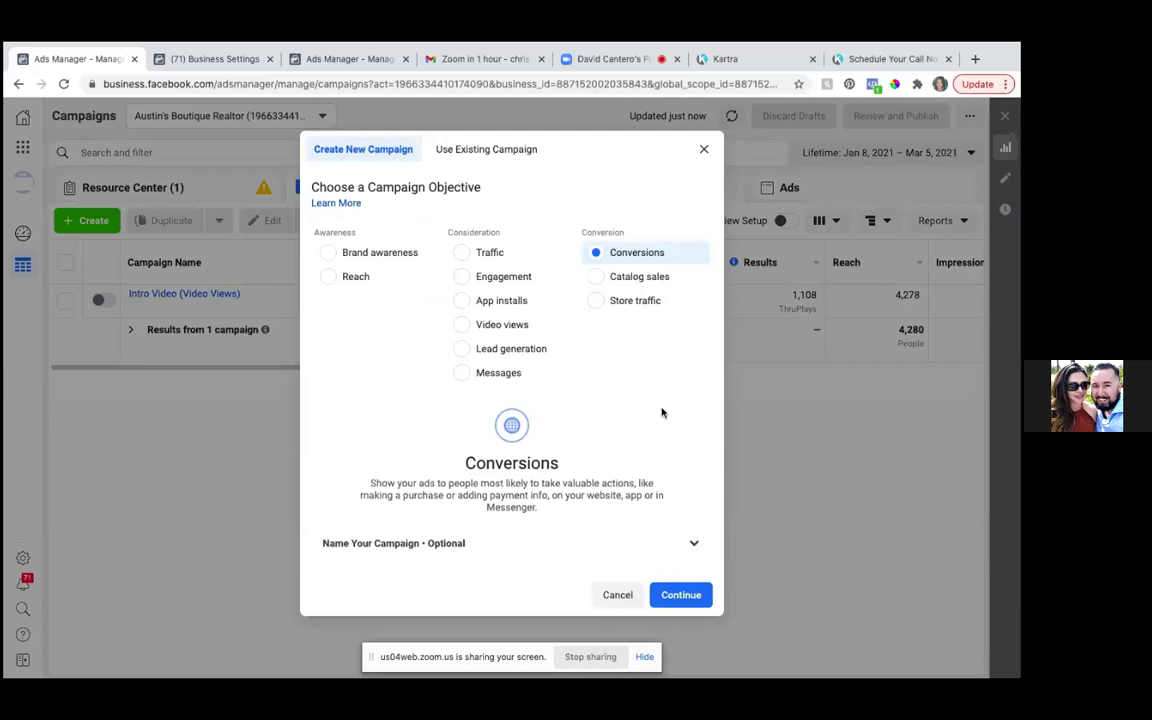
click(694, 546)
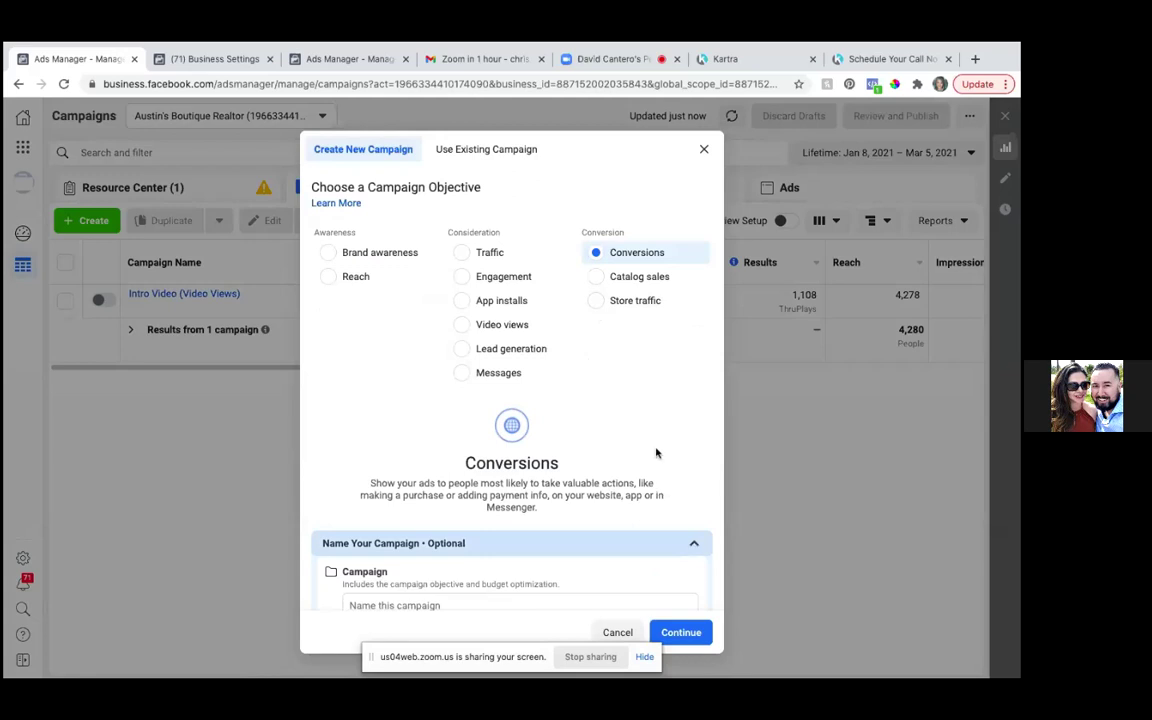
scroll(656, 453, down, 3)
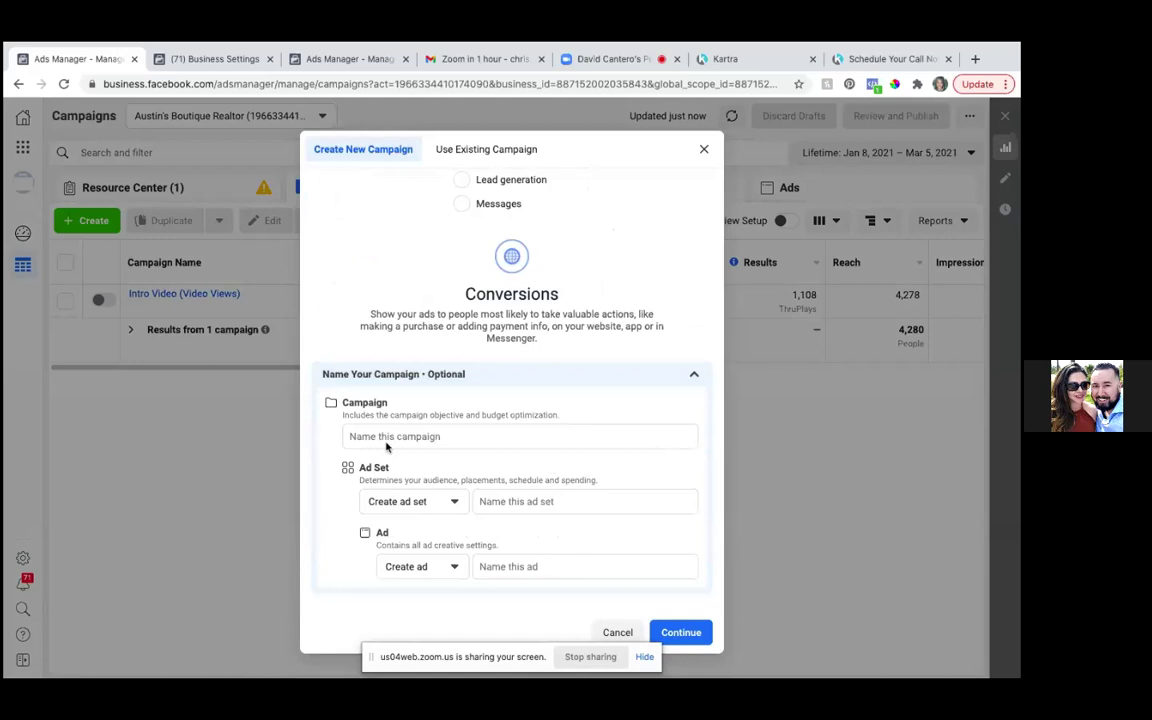
- Name the campaign 'Seller Guide Leads Hummer (Conversions)'
click(388, 434)
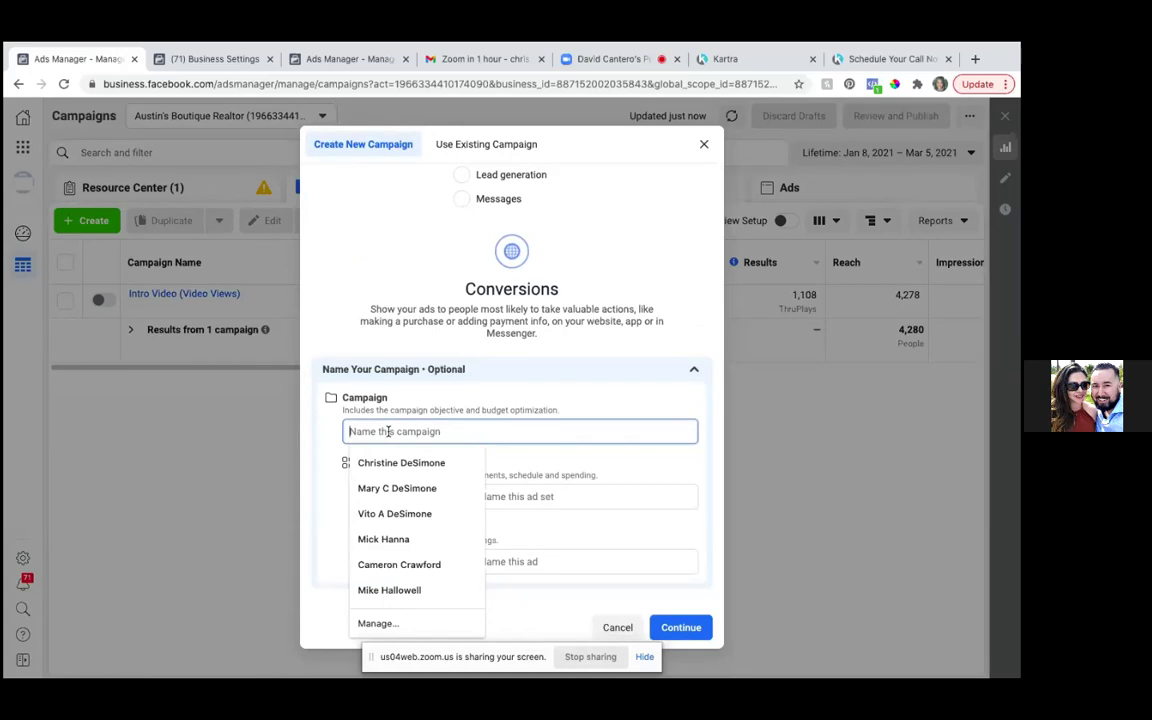
text(Se)
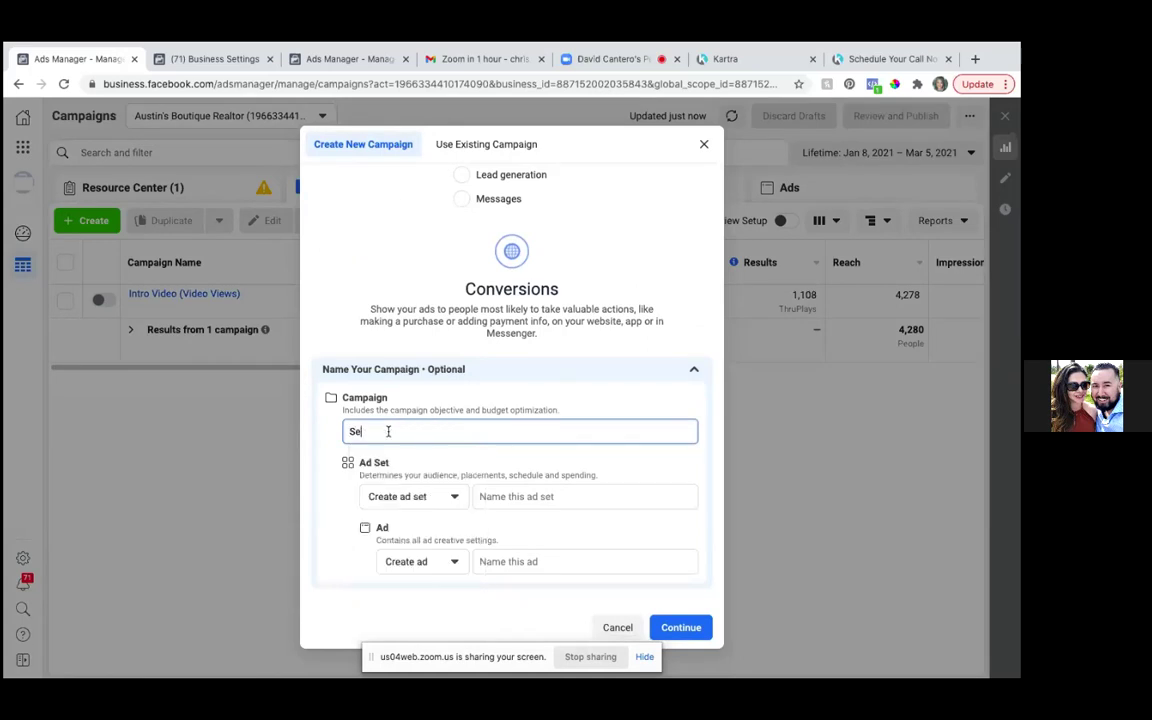
text(ller G)
key(BackSpace)
text(Guide Leads Hummer )
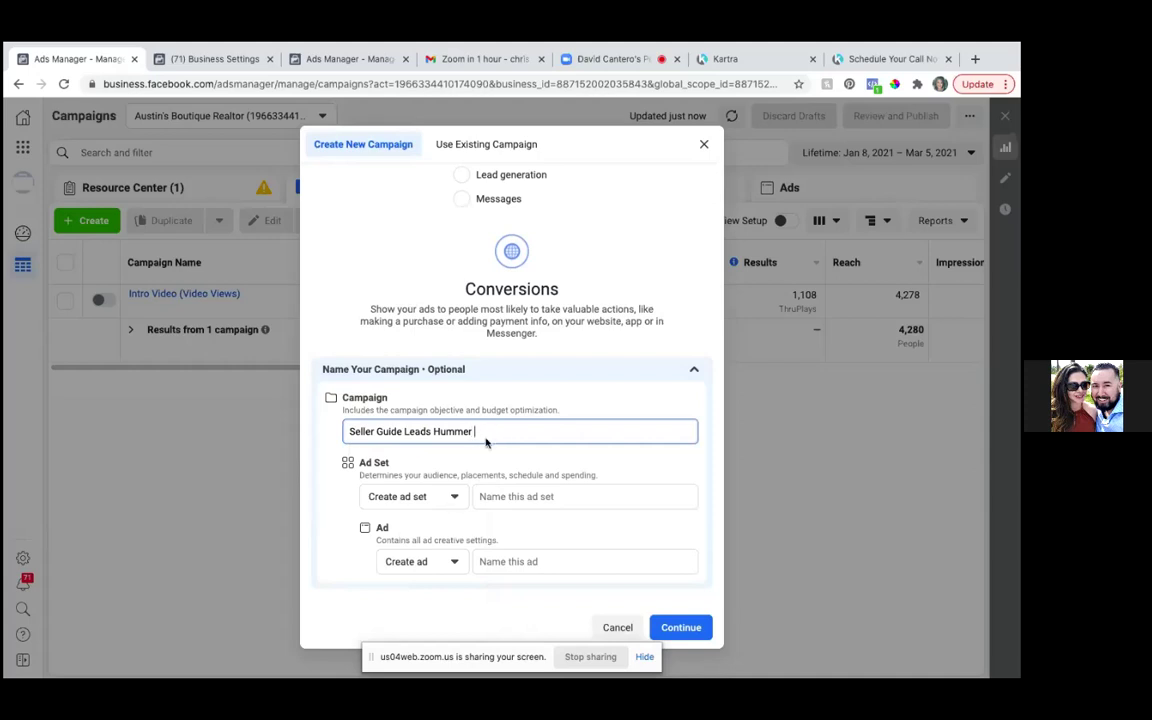
text((Conversions))
- Name the ad set 'Austin + 25 miles'
click(515, 496)
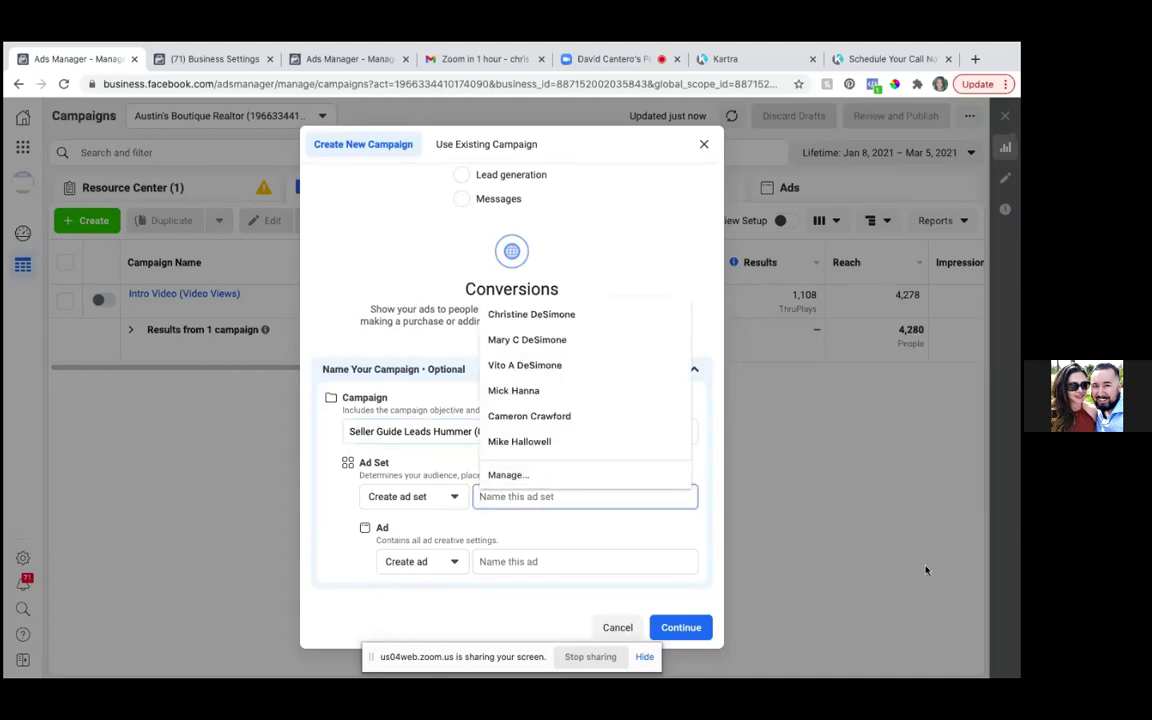
text(25 mi)
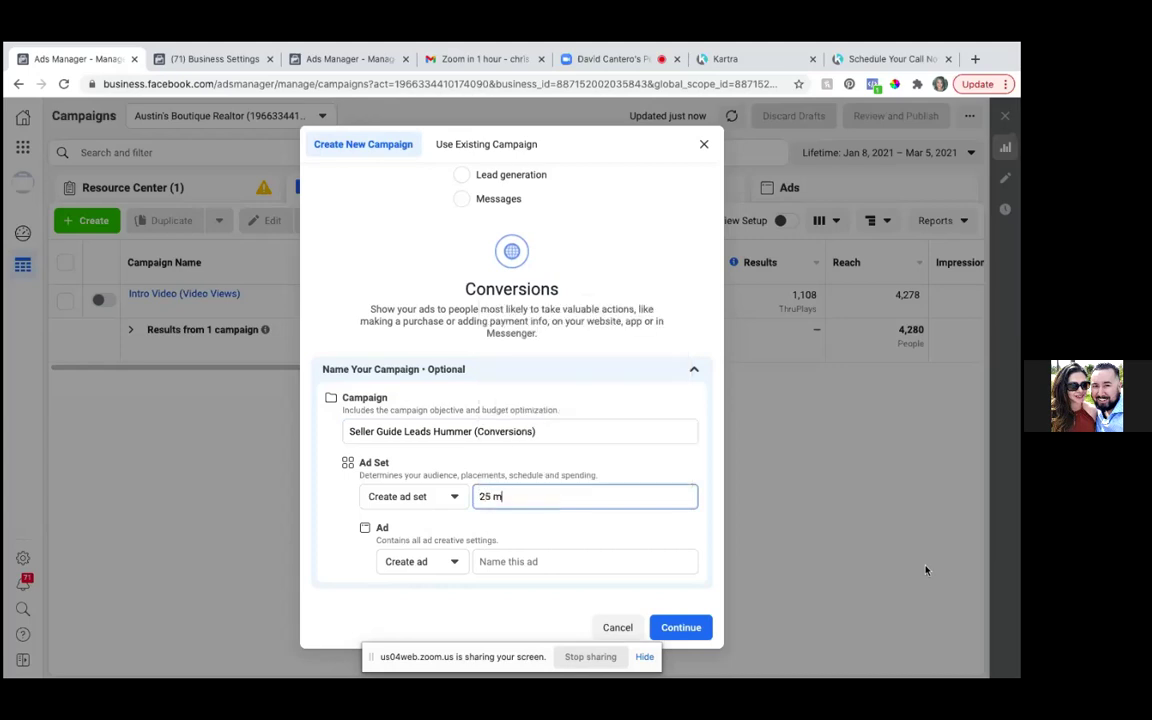
key(BackSpace)
key(BackSpace)
key(BackSpace)
key(BackSpace)
text(Austin)
text( and)
key(BackSpace)
key(BackSpace)
text(+)
key(BackSpace)
key(BackSpace)
text(+ 25 miles)
- Name the ad 'Seller' and create the campaign
click(455, 562)
click(486, 561)
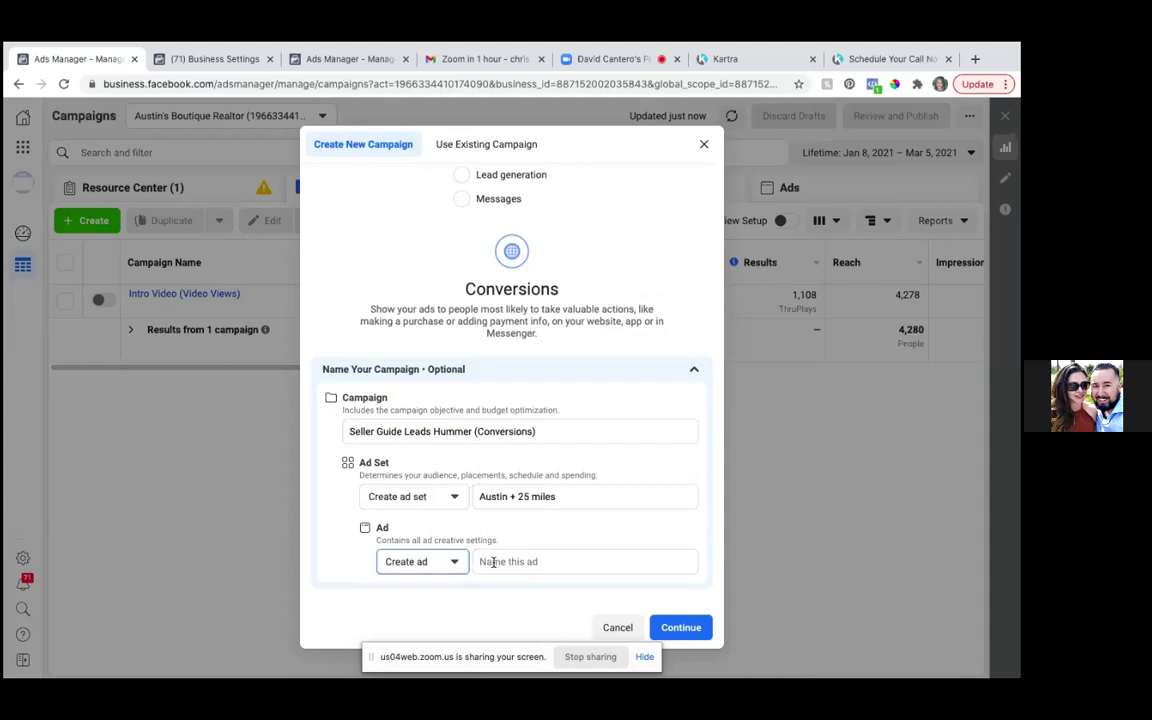
click(490, 562)
text(SellerGuide Leads Hummer (Conversions)
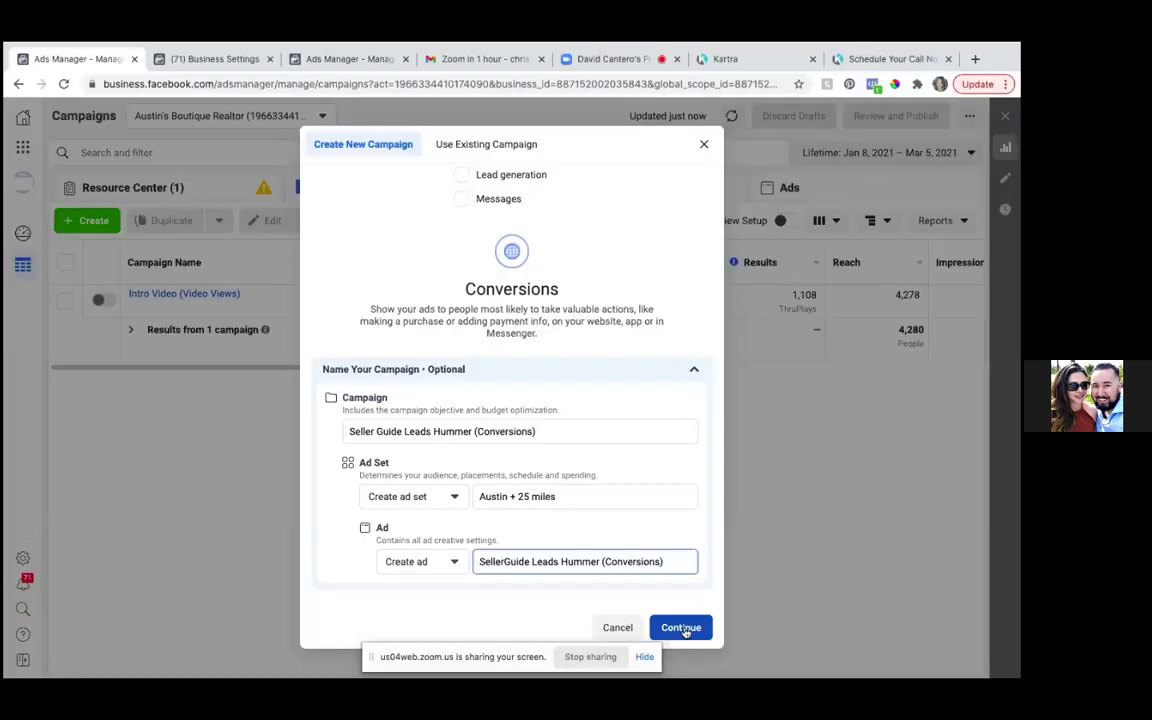
click(683, 629)
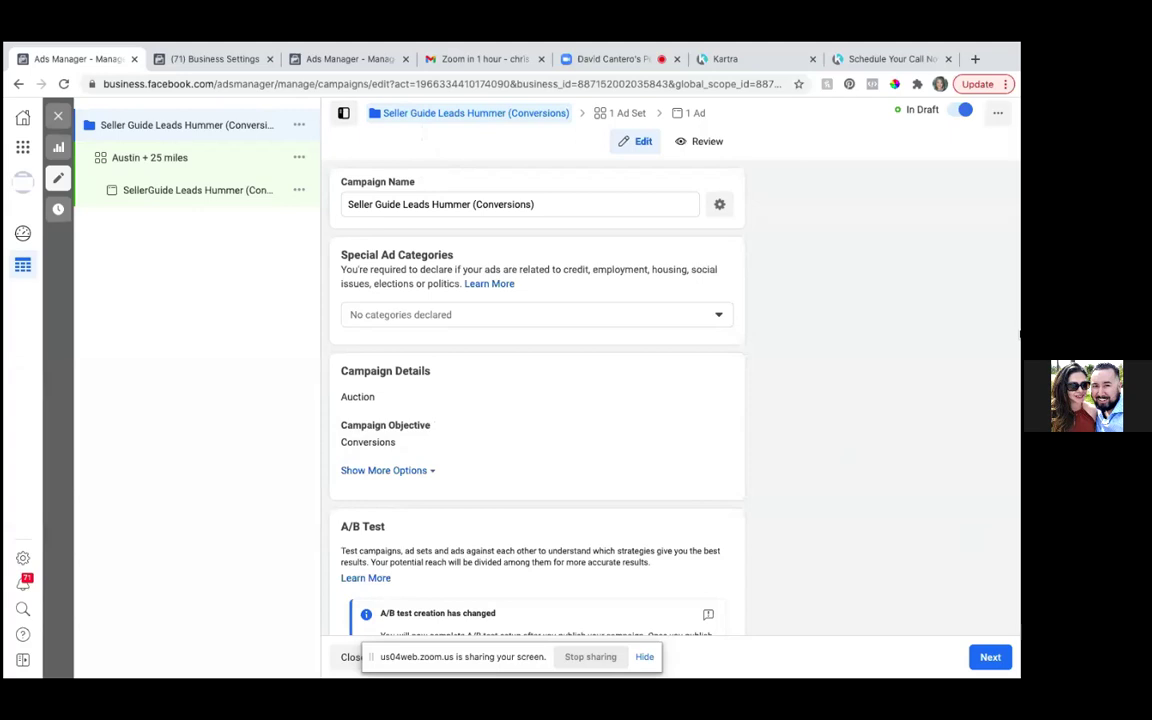
- Tick Housing under Special Ad Categories and open the category help note
click(720, 316)
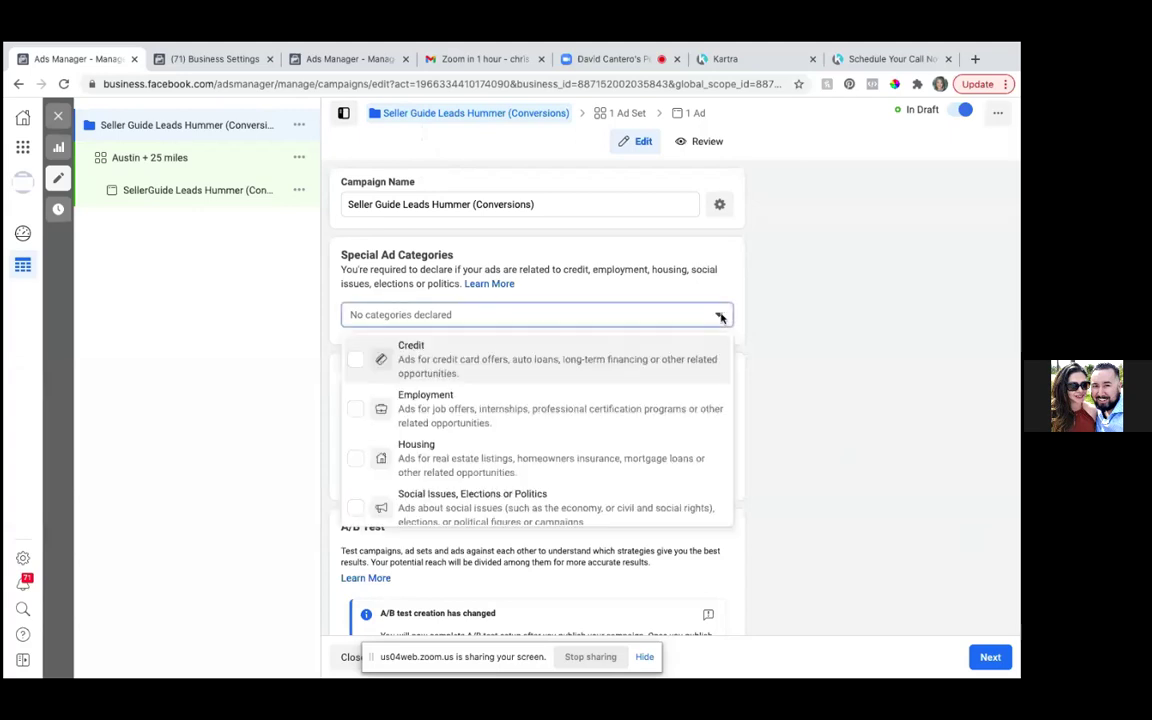
click(355, 460)
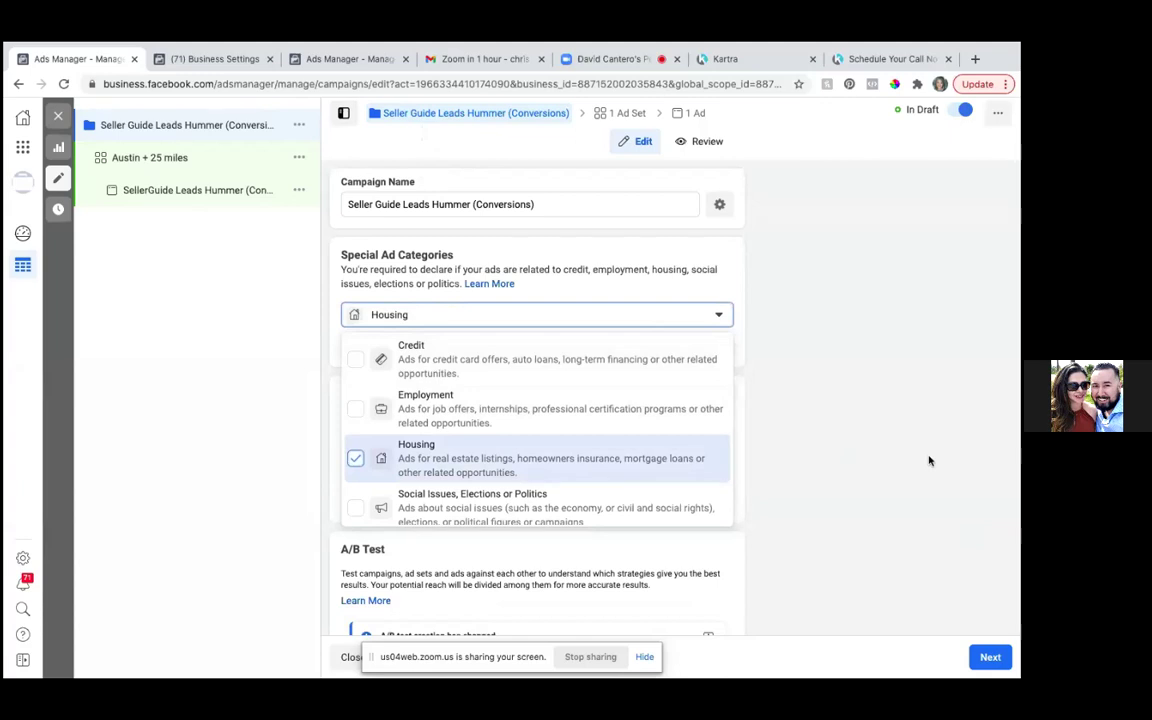
scroll(675, 441, down, 1)
scroll(565, 388, up, 1)
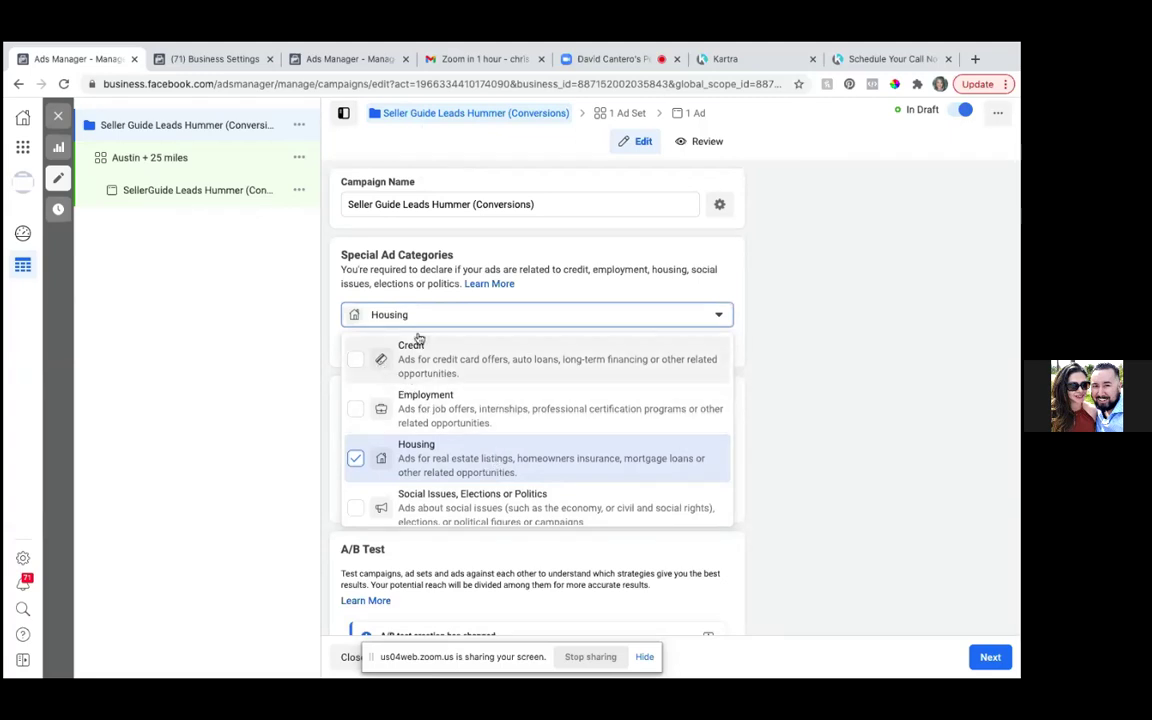
click(490, 284)
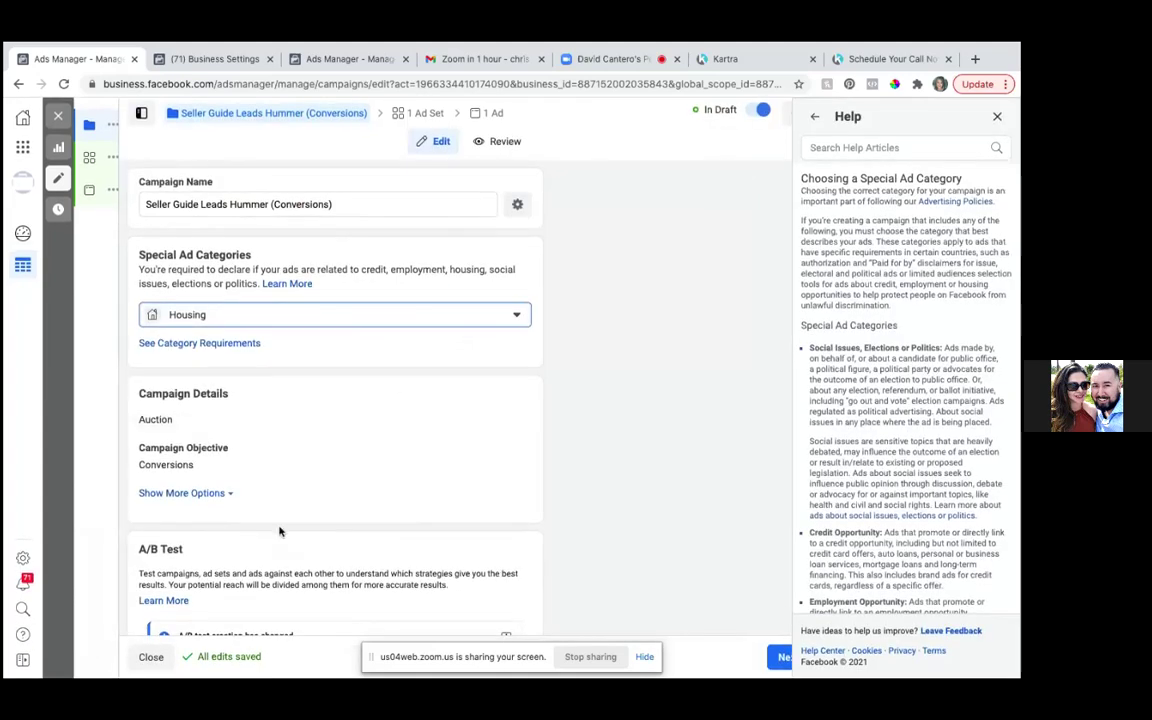
scroll(279, 532, down, 1)
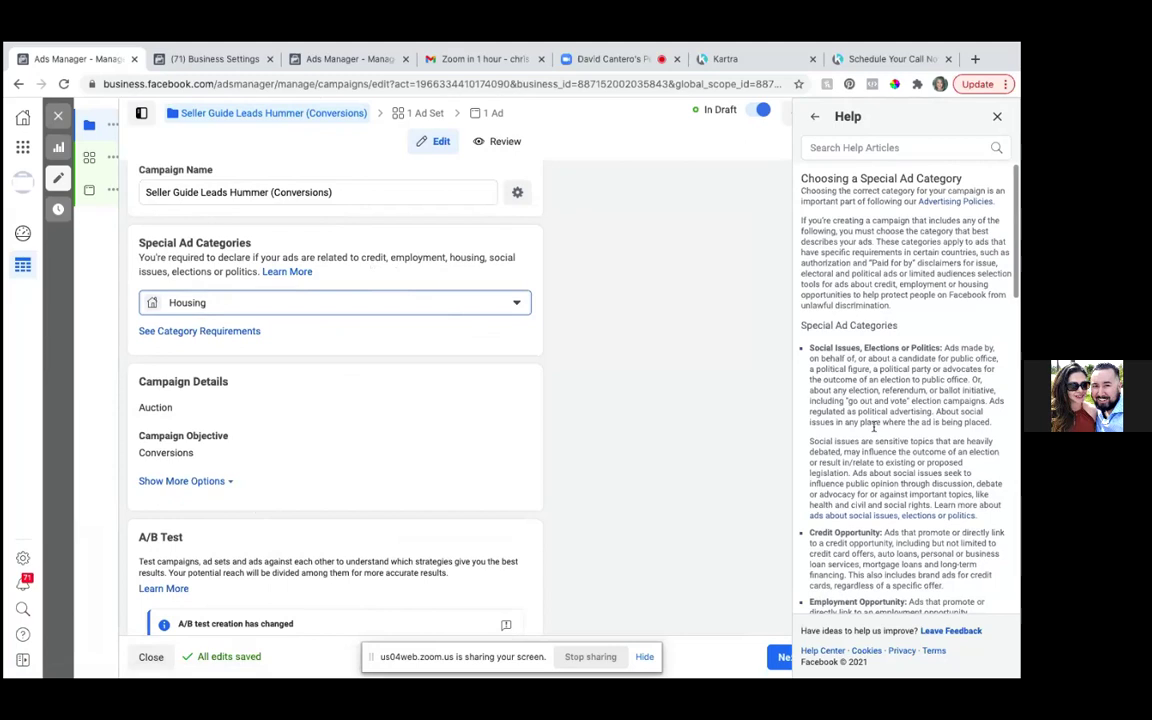
scroll(880, 435, down, 5)
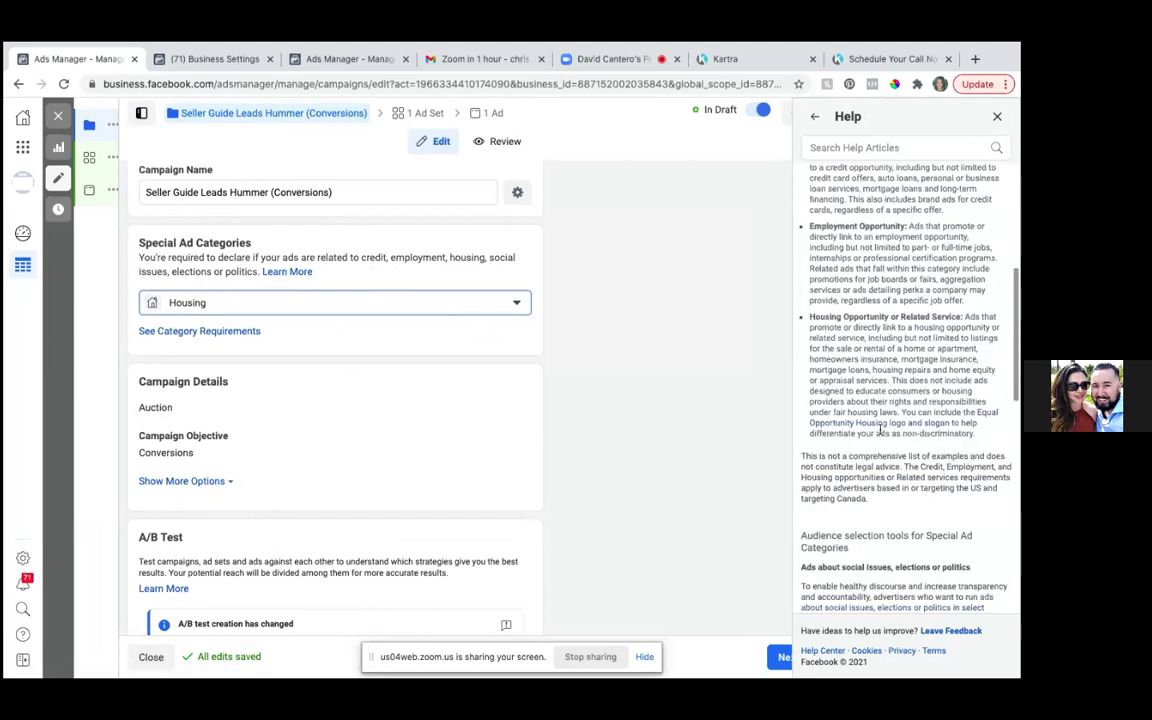
scroll(880, 430, down, 6)
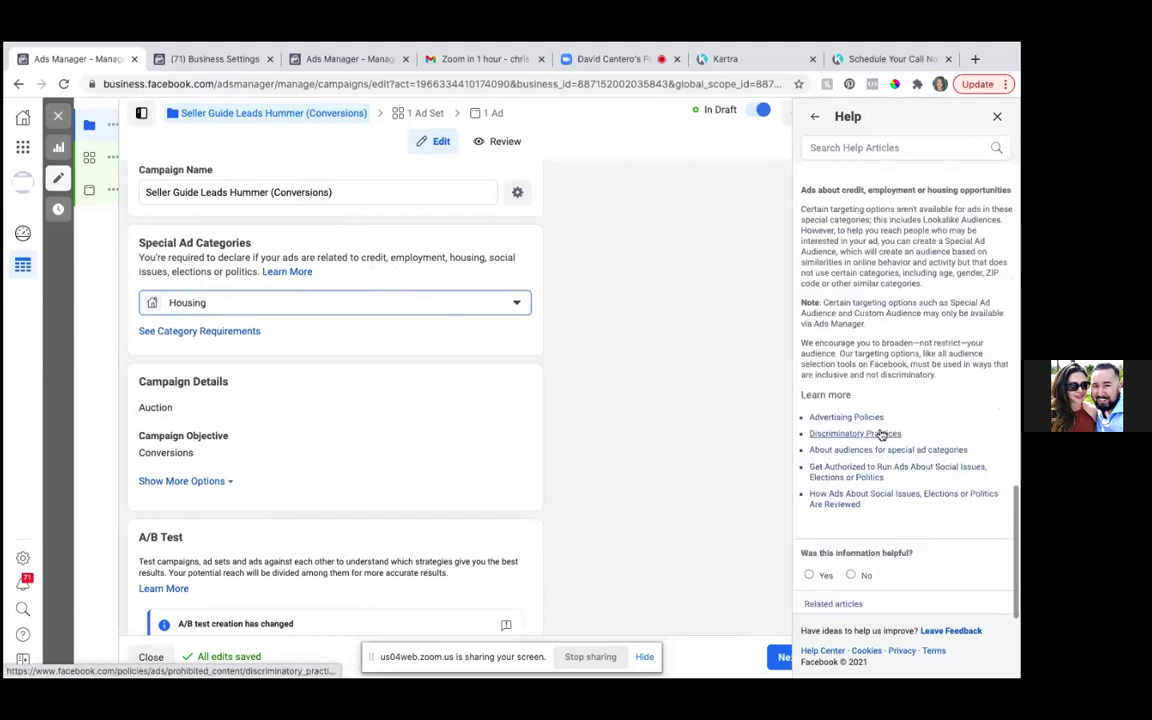
scroll(900, 430, up, 1)
scroll(900, 430, up, 1)
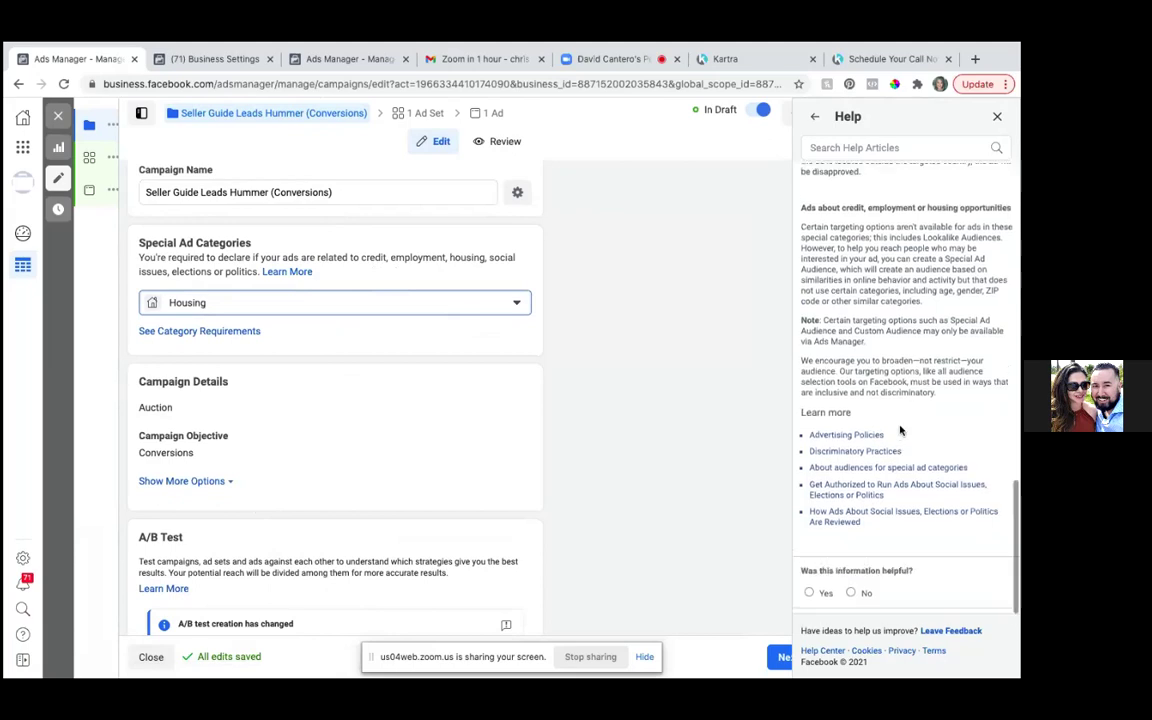
scroll(900, 430, up, 3)
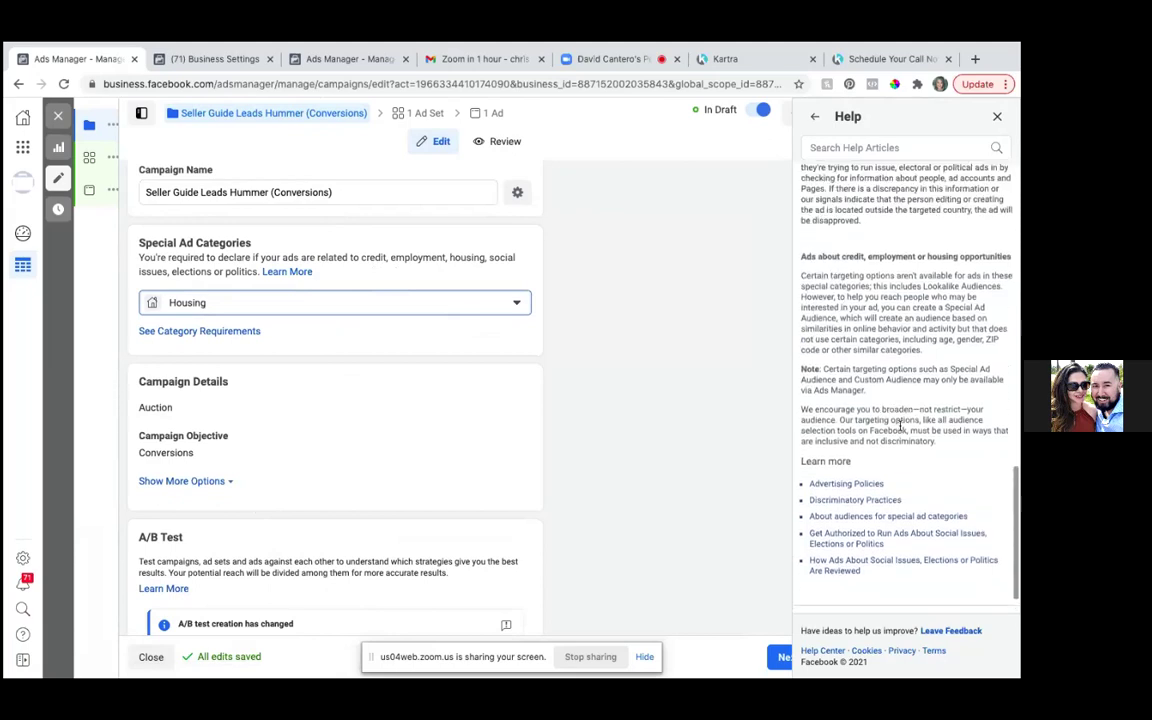
scroll(900, 426, down, 3)
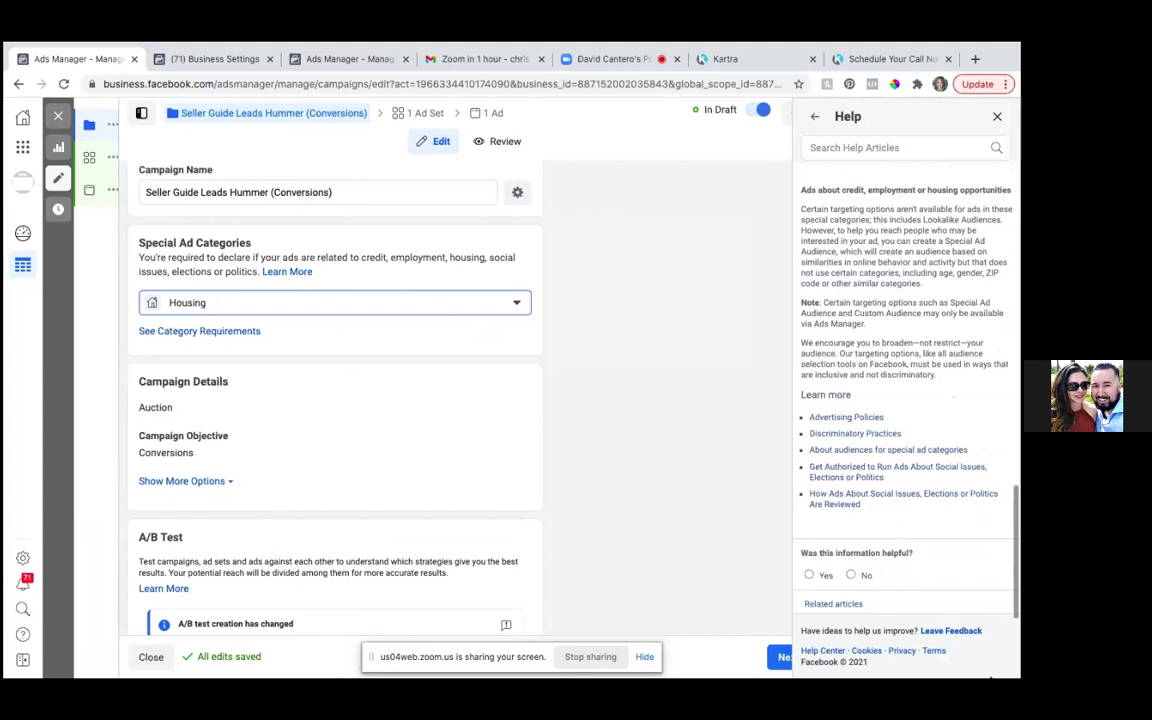
drag(972, 651, 970, 677)
click(979, 660)
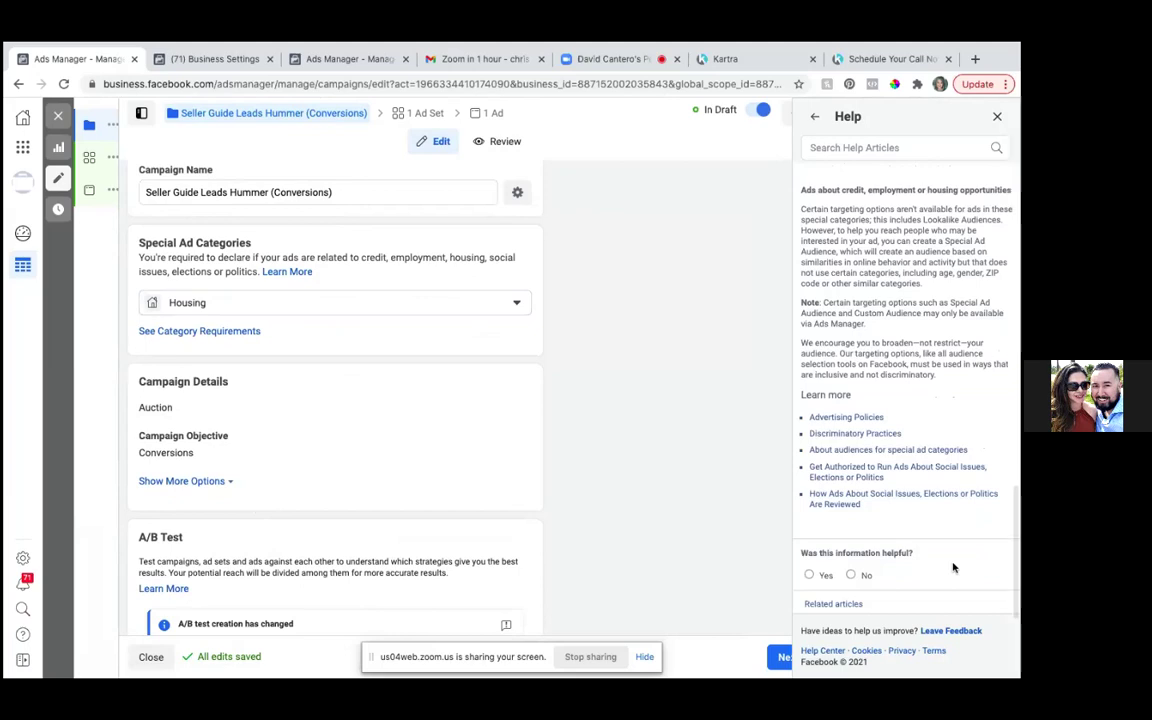
scroll(953, 568, up, 1)
scroll(953, 568, up, 10)
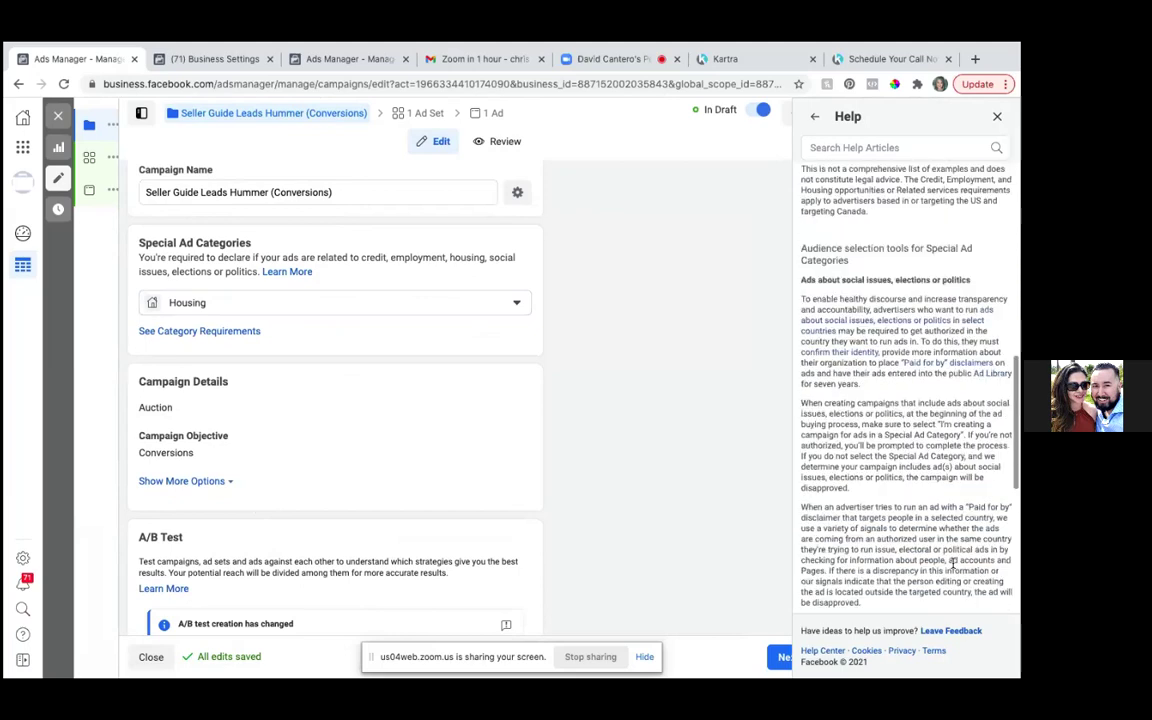
scroll(950, 580, up, 10)
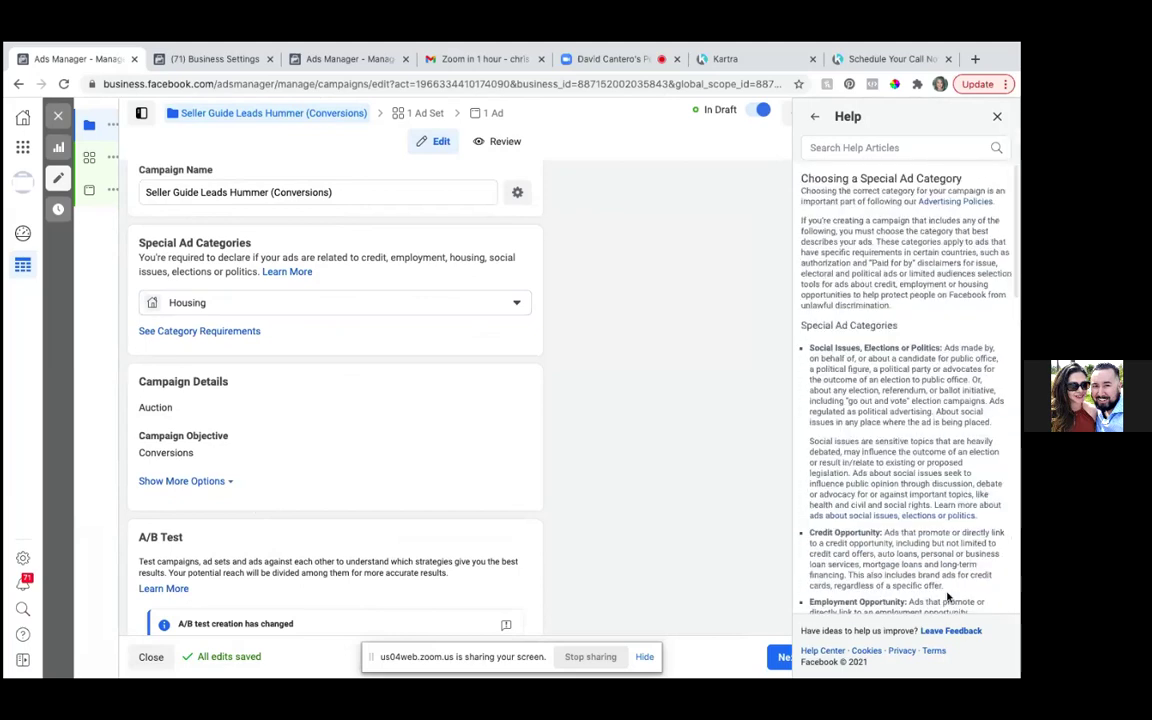
click(998, 119)
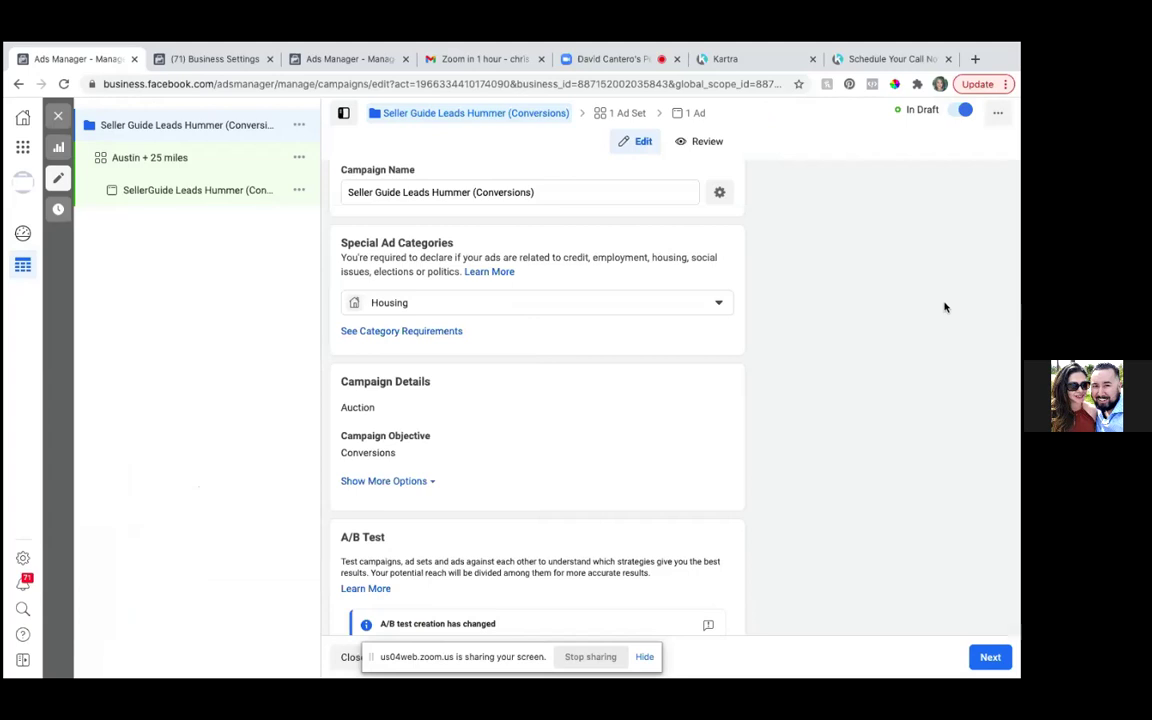
scroll(710, 418, down, 2)
scroll(710, 418, down, 1)
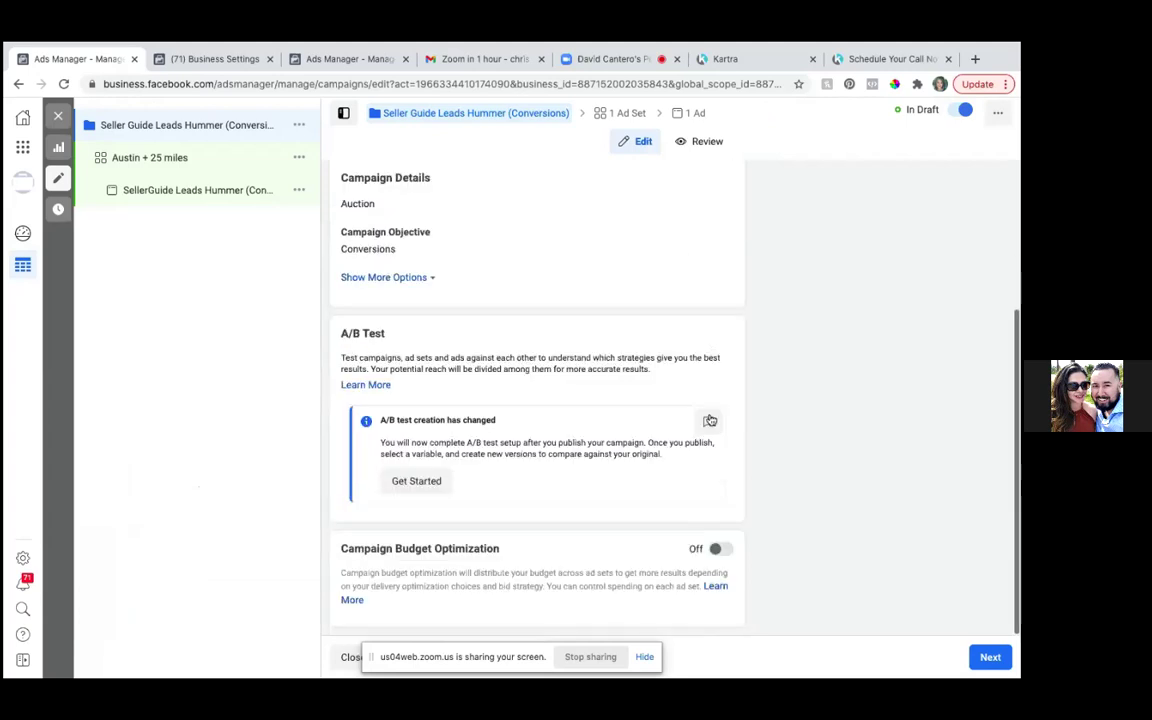
scroll(710, 418, up, 3)
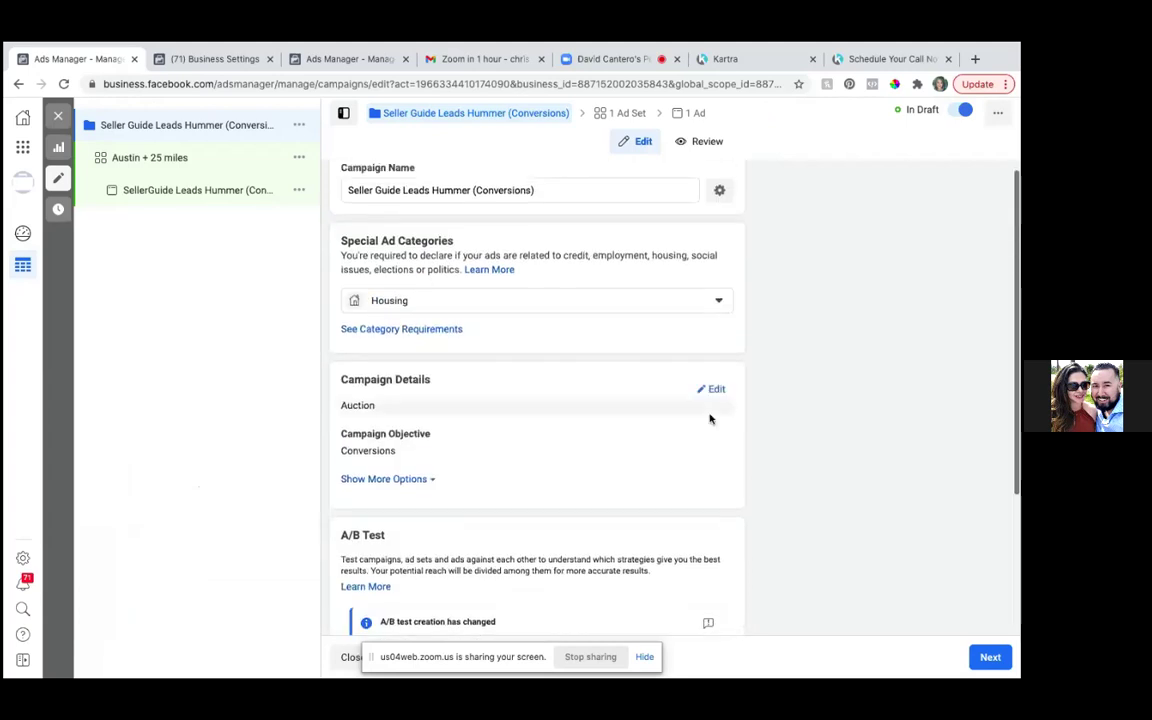
scroll(710, 418, down, 1)
scroll(710, 418, down, 2)
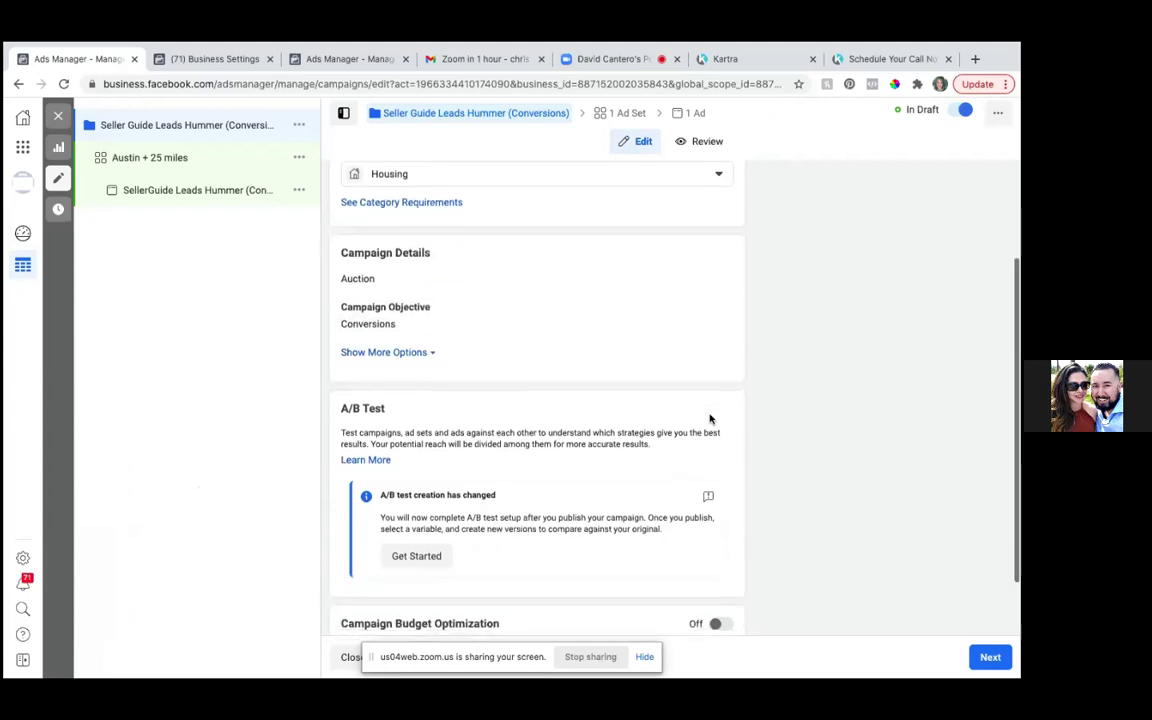
scroll(710, 418, down, 1)
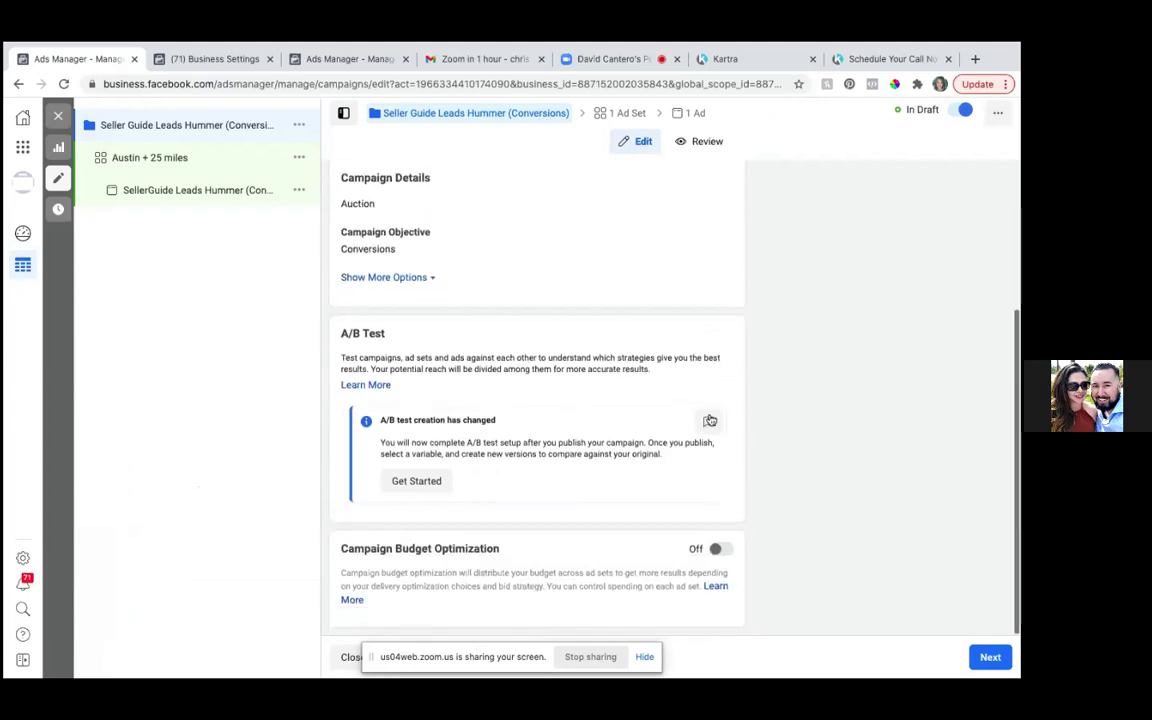
click(995, 657)
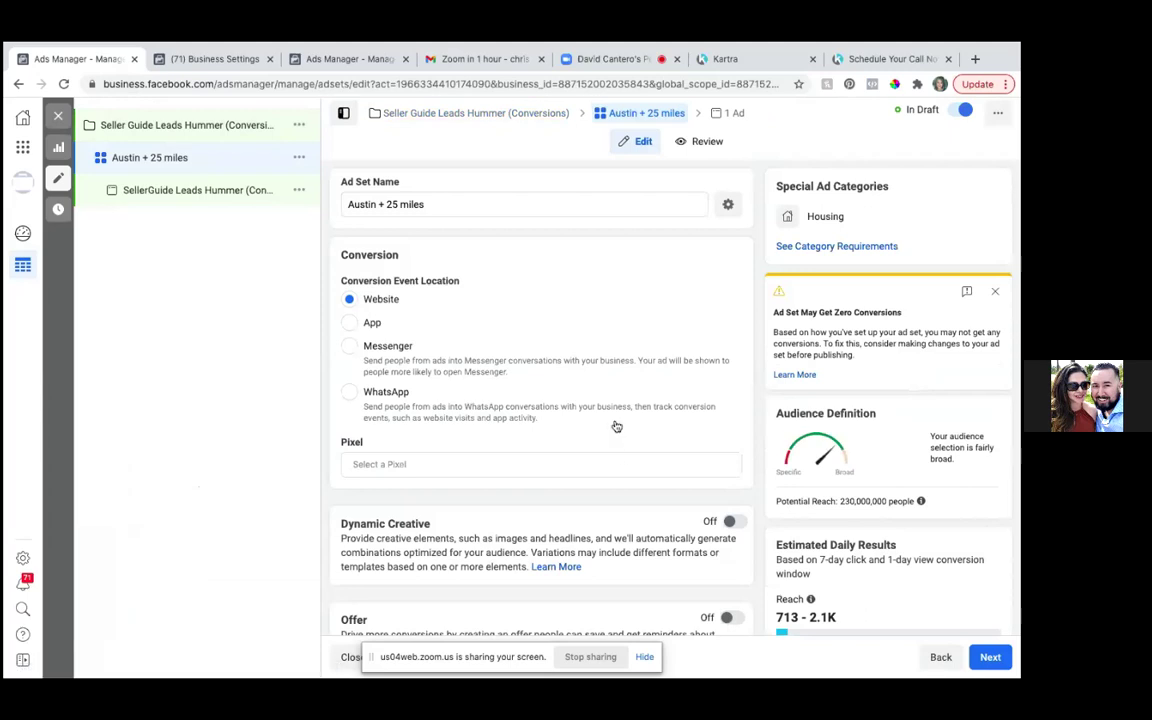
scroll(560, 430, down, 1)
click(437, 435)
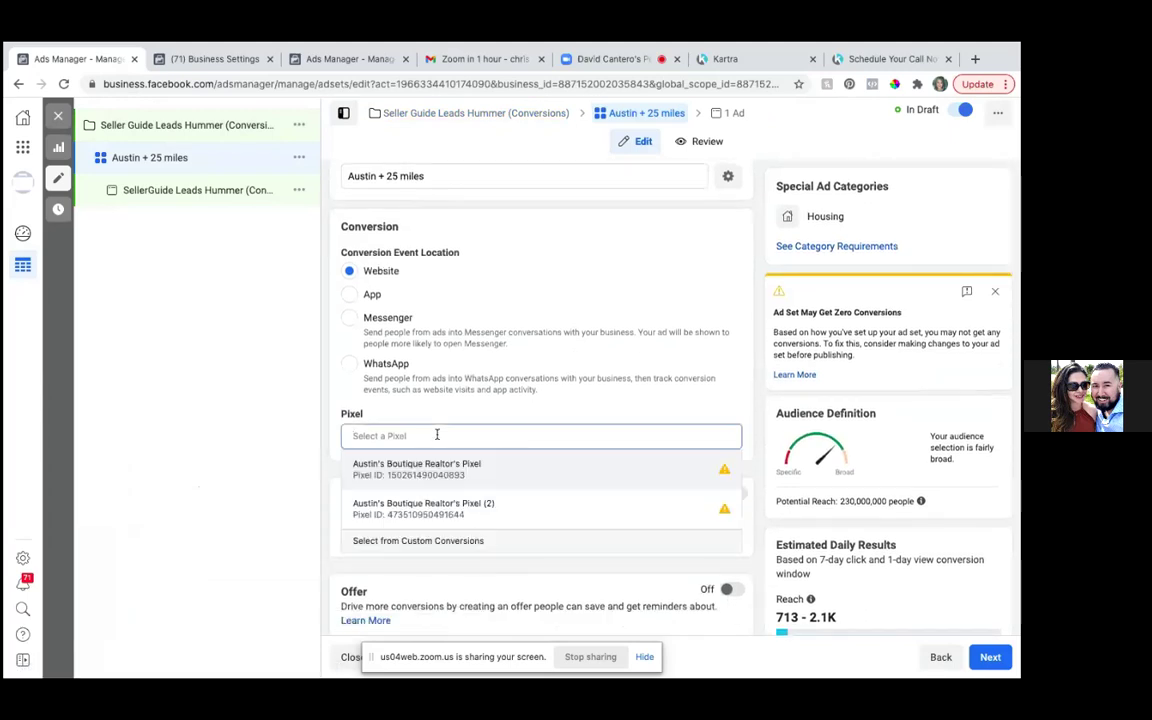
mouse_move(449, 481)
click(446, 473)
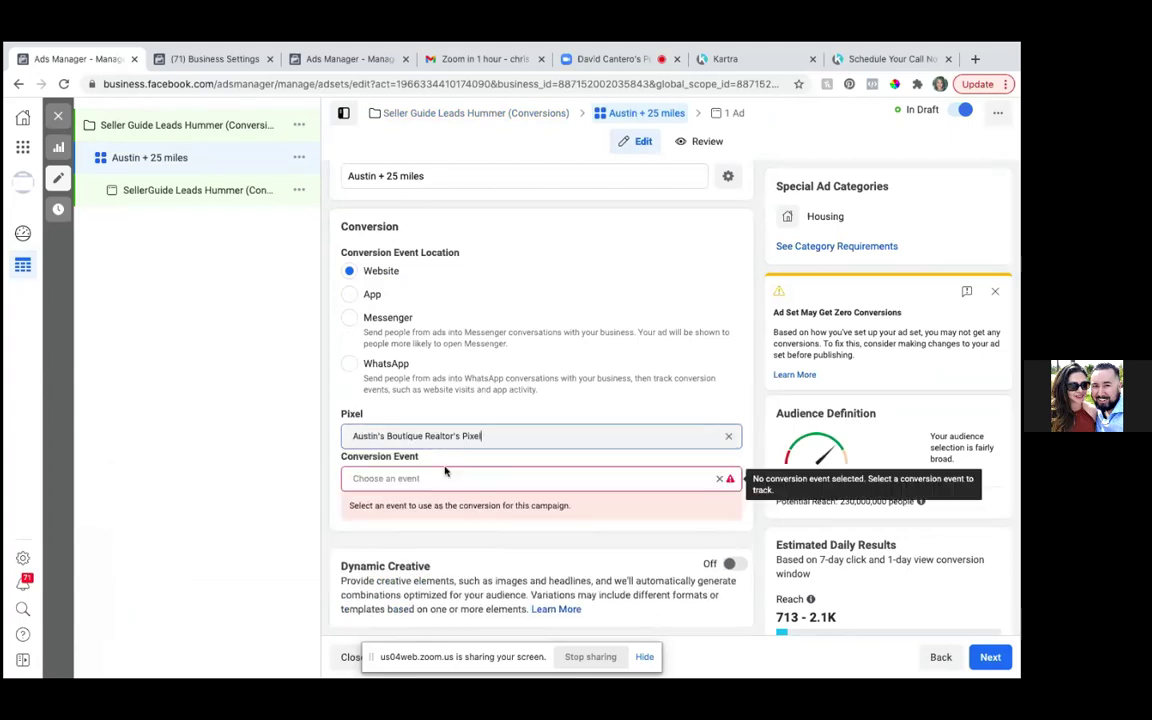
- Set the conversion event to Seller Guide Leads, then scroll down to Budget & Schedule
click(470, 478)
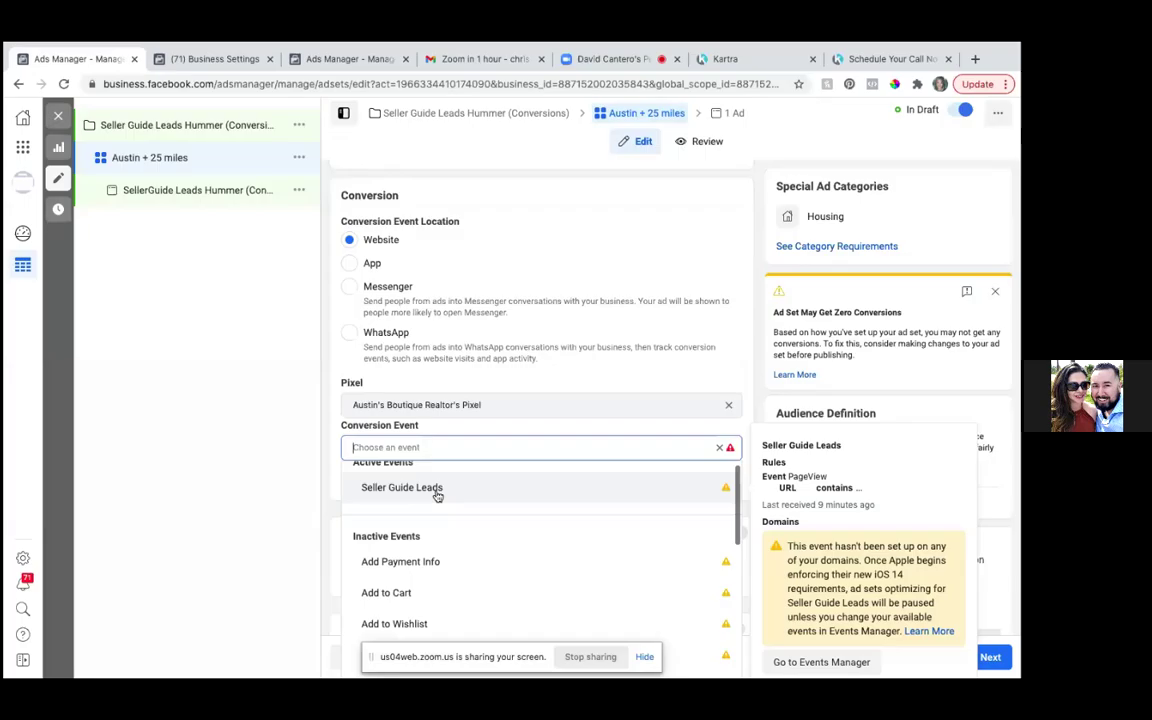
scroll(437, 496, up, 1)
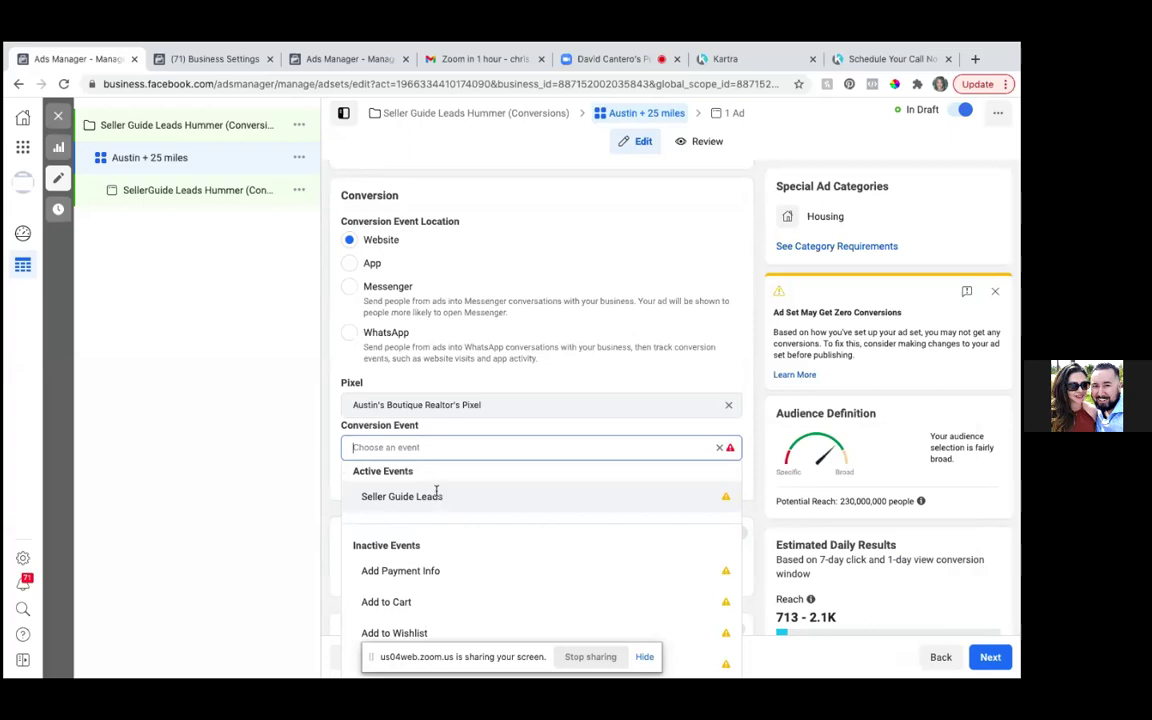
click(436, 494)
click(729, 657)
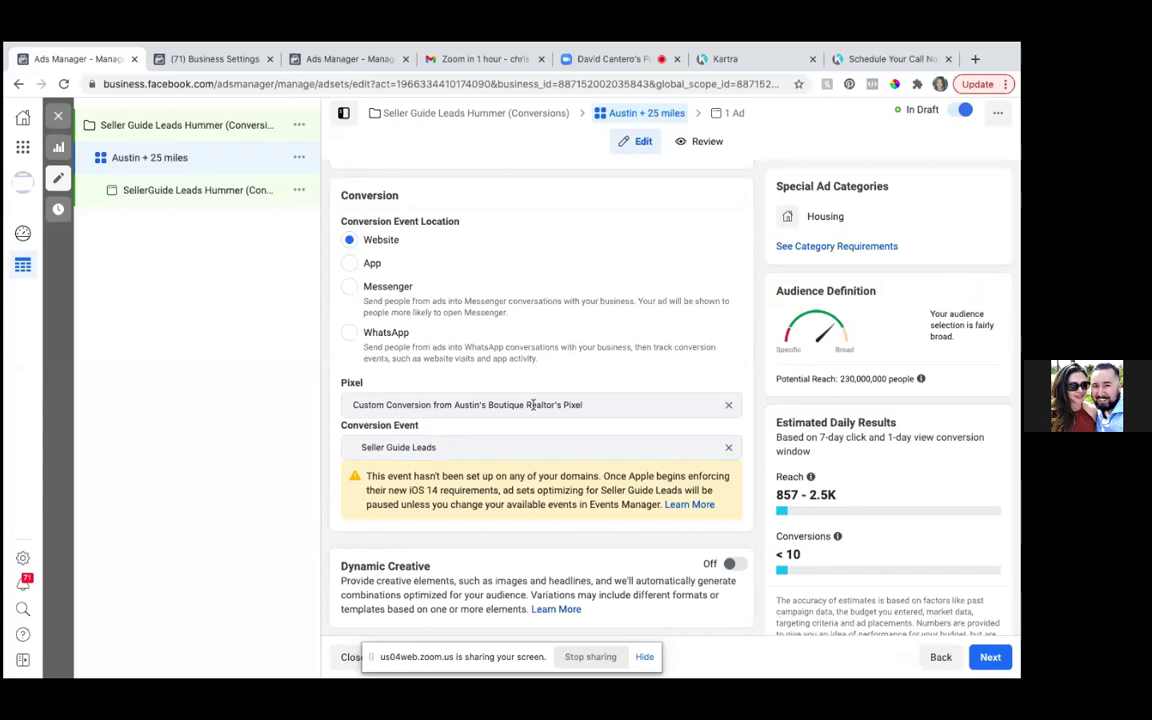
scroll(533, 408, down, 1)
scroll(533, 408, down, 3)
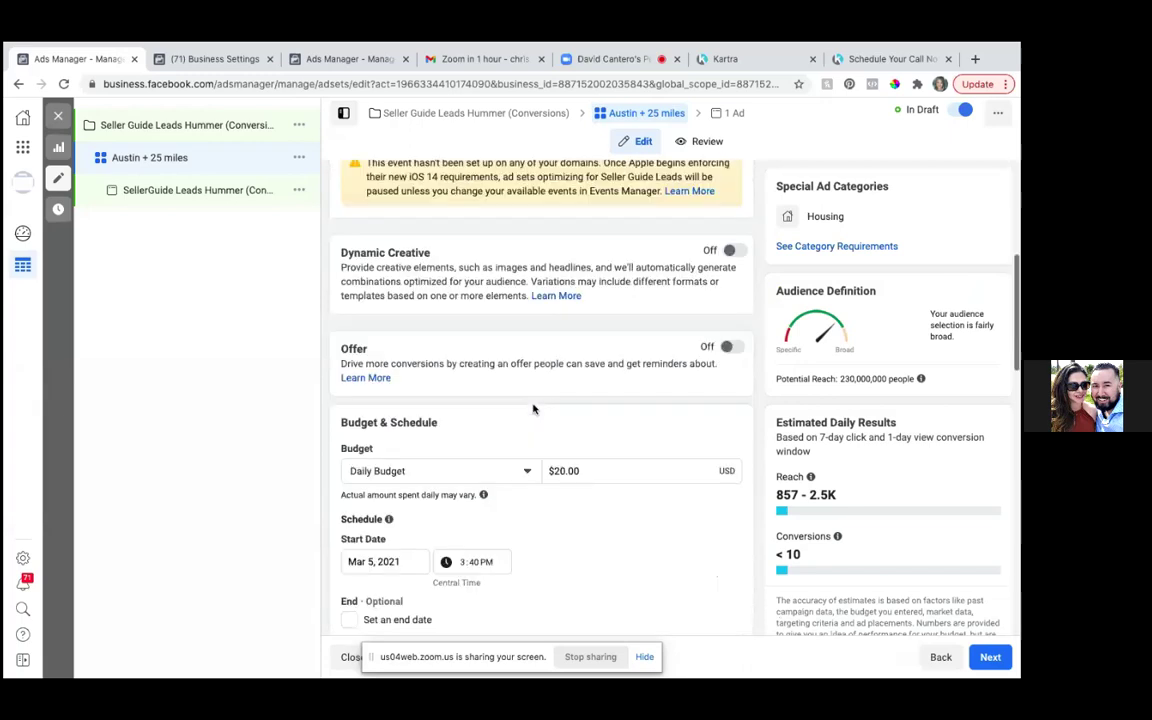
scroll(533, 408, up, 1)
scroll(533, 408, down, 2)
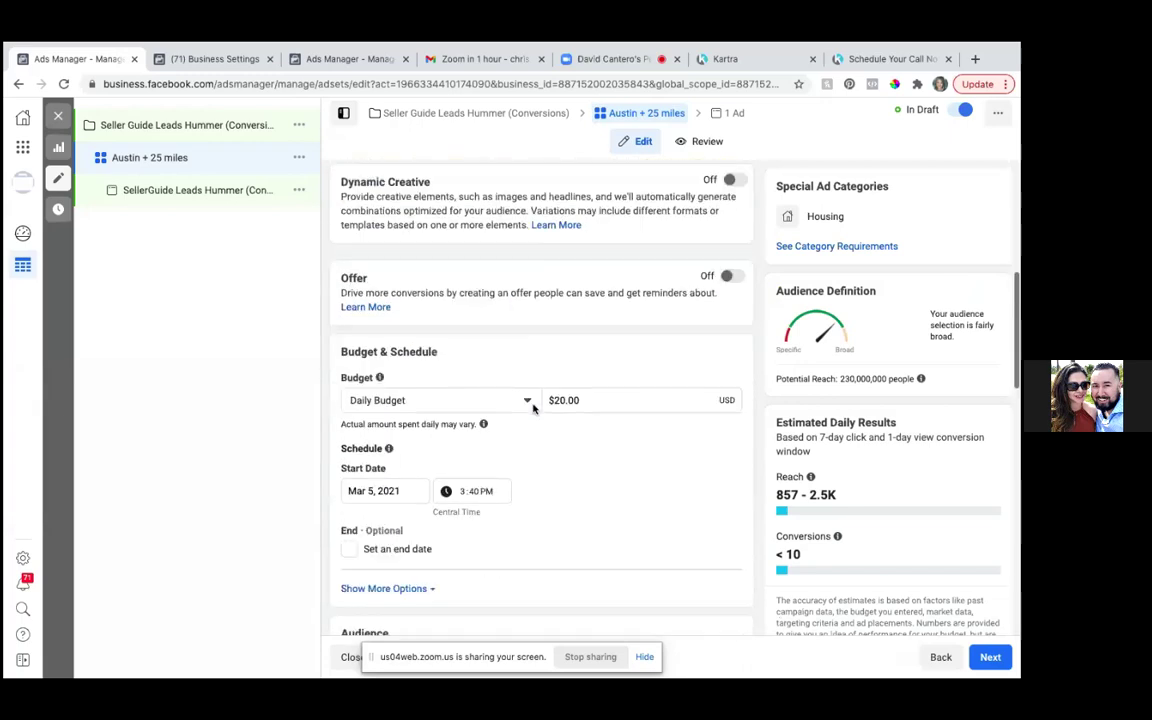
scroll(533, 408, down, 1)
scroll(533, 408, up, 1)
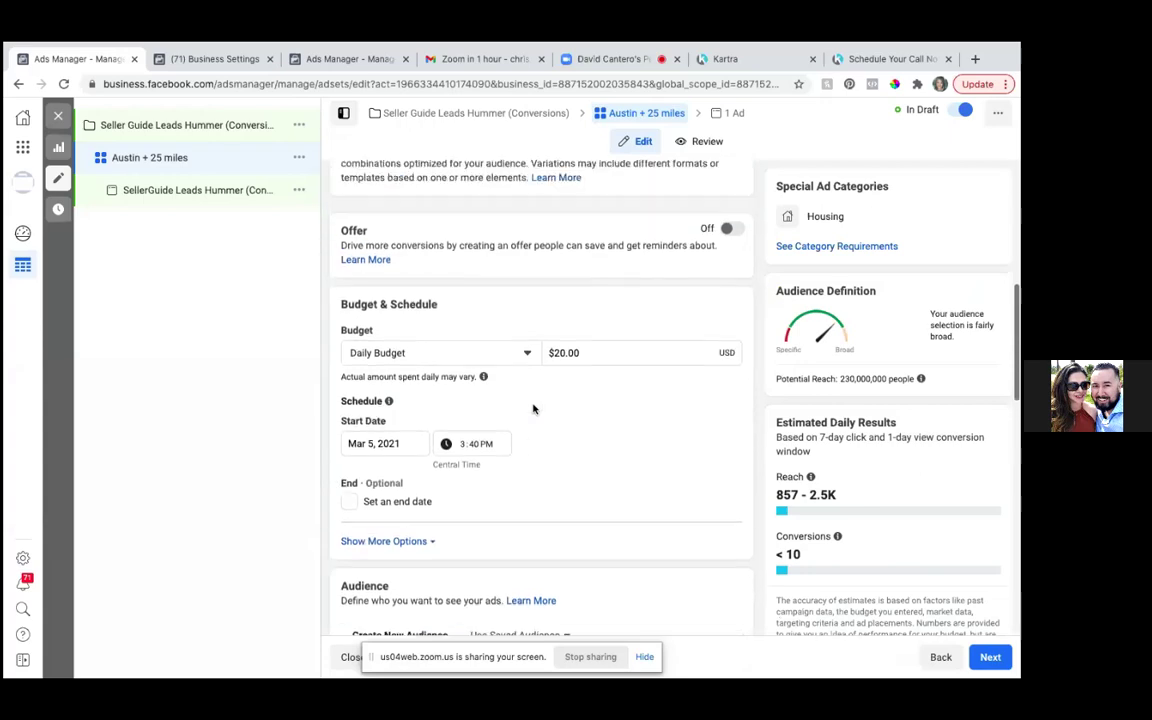
scroll(533, 408, up, 1)
scroll(533, 408, down, 2)
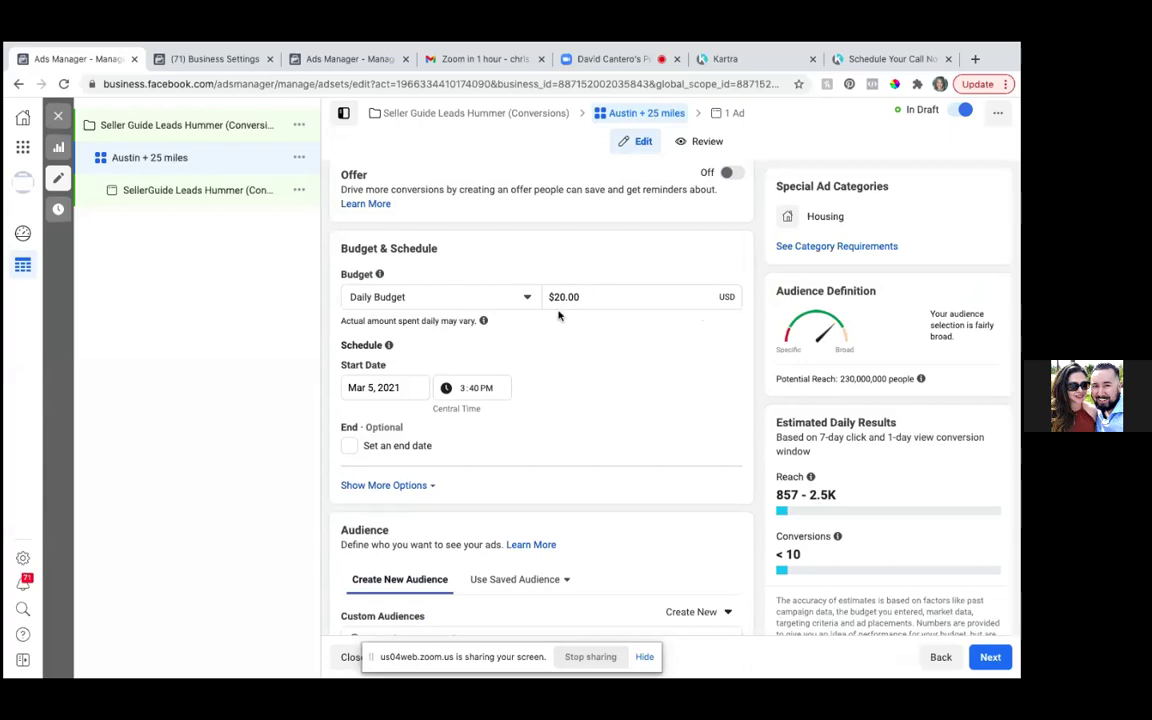
- Switch to a Lifetime Budget and replace $350.00 with a $70.00 amount
click(528, 298)
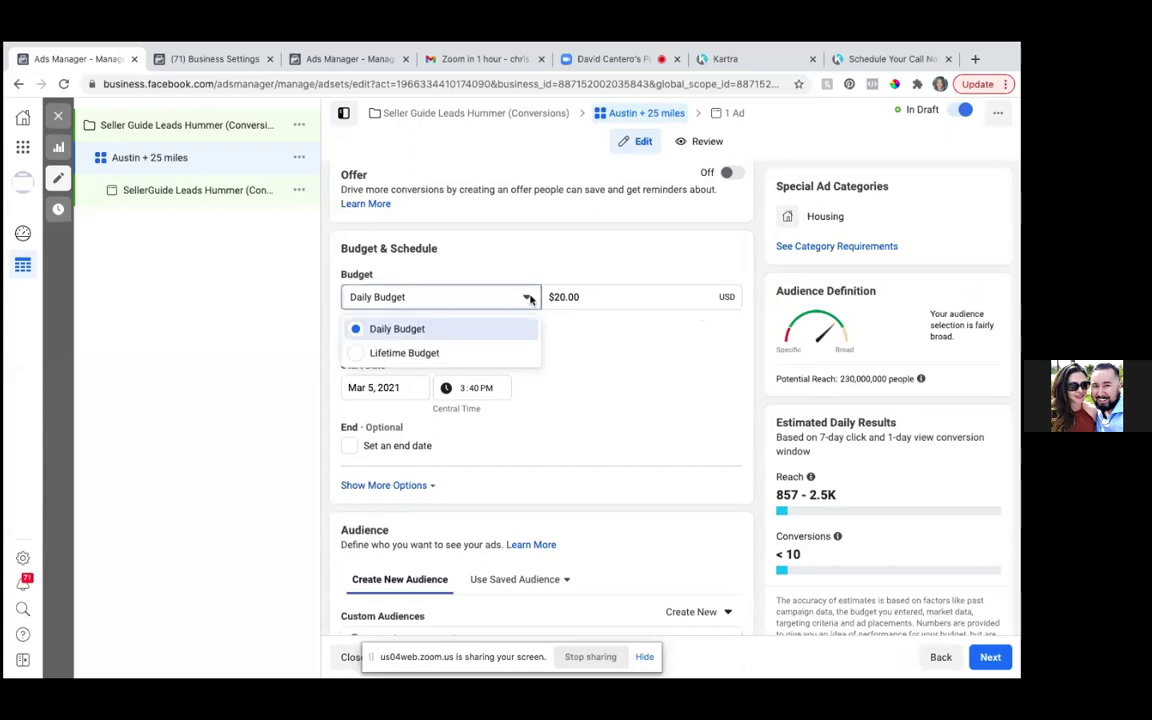
click(355, 356)
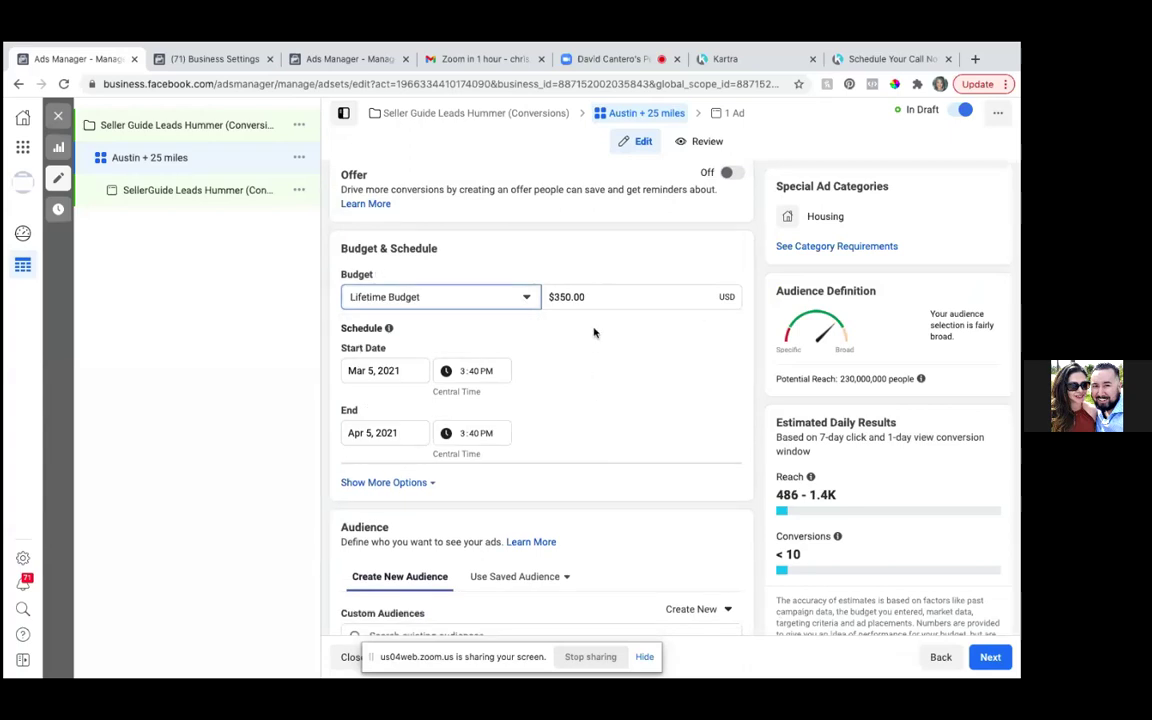
click(592, 298)
key(BackSpace)
key(BackSpace)
key(BackSpace)
key(BackSpace)
key(BackSpace)
key(BackSpace)
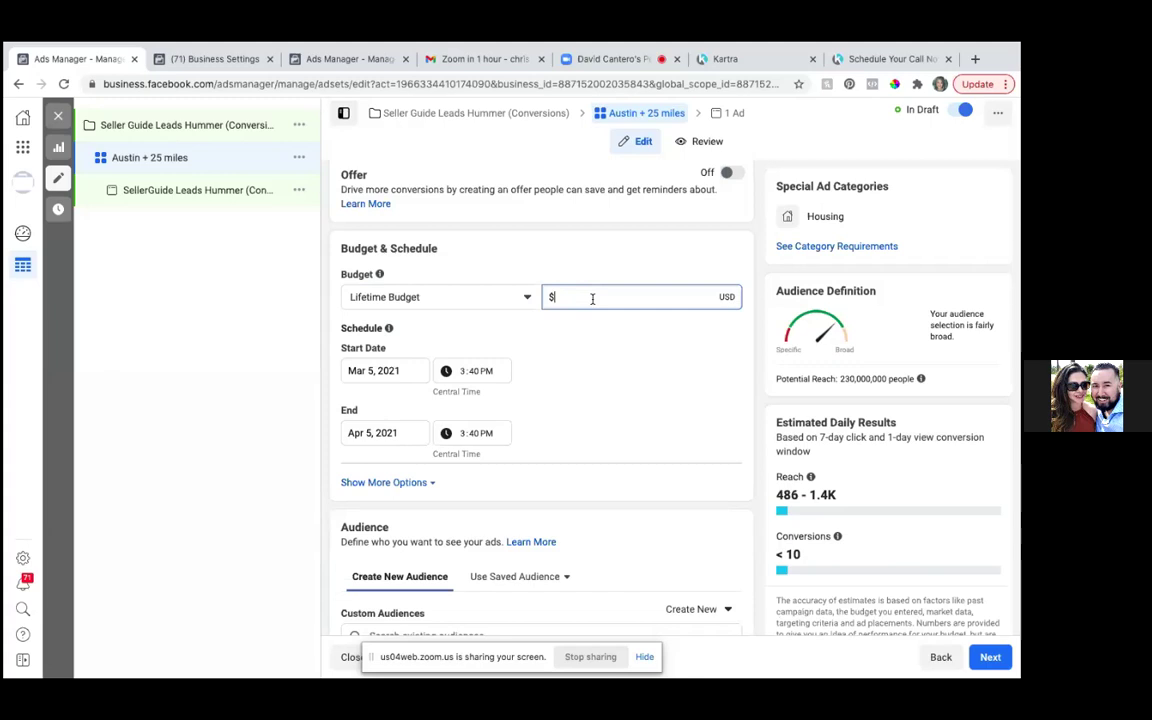
text(5)
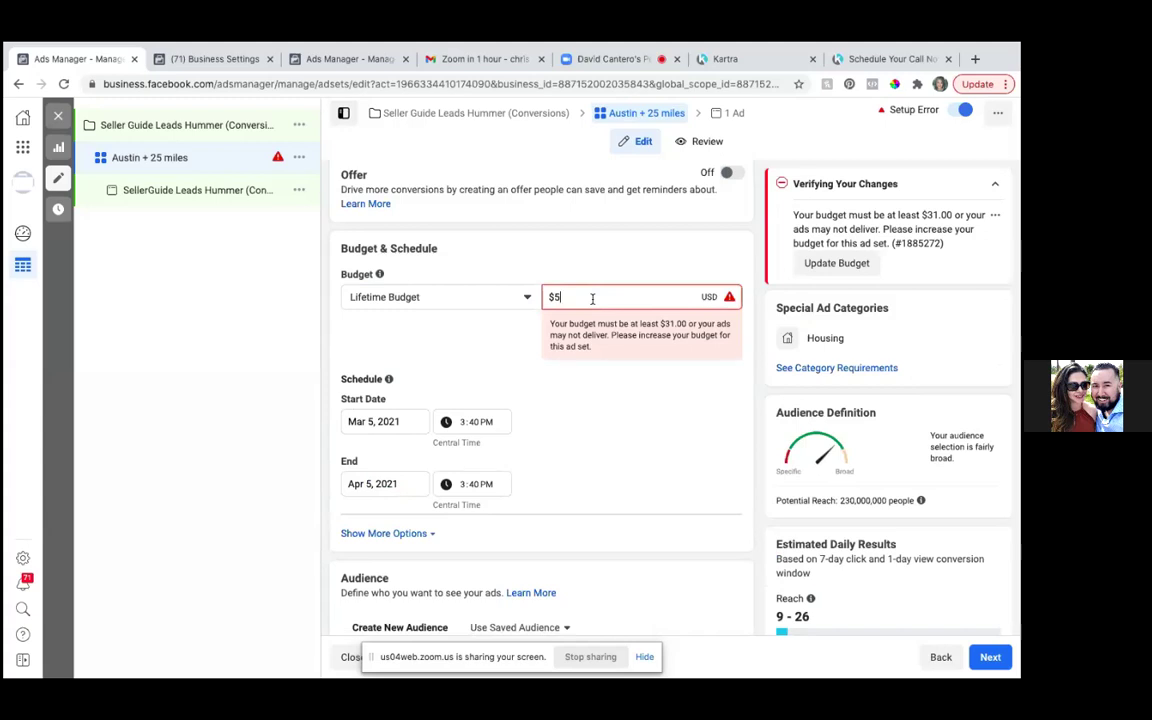
text(0.0)
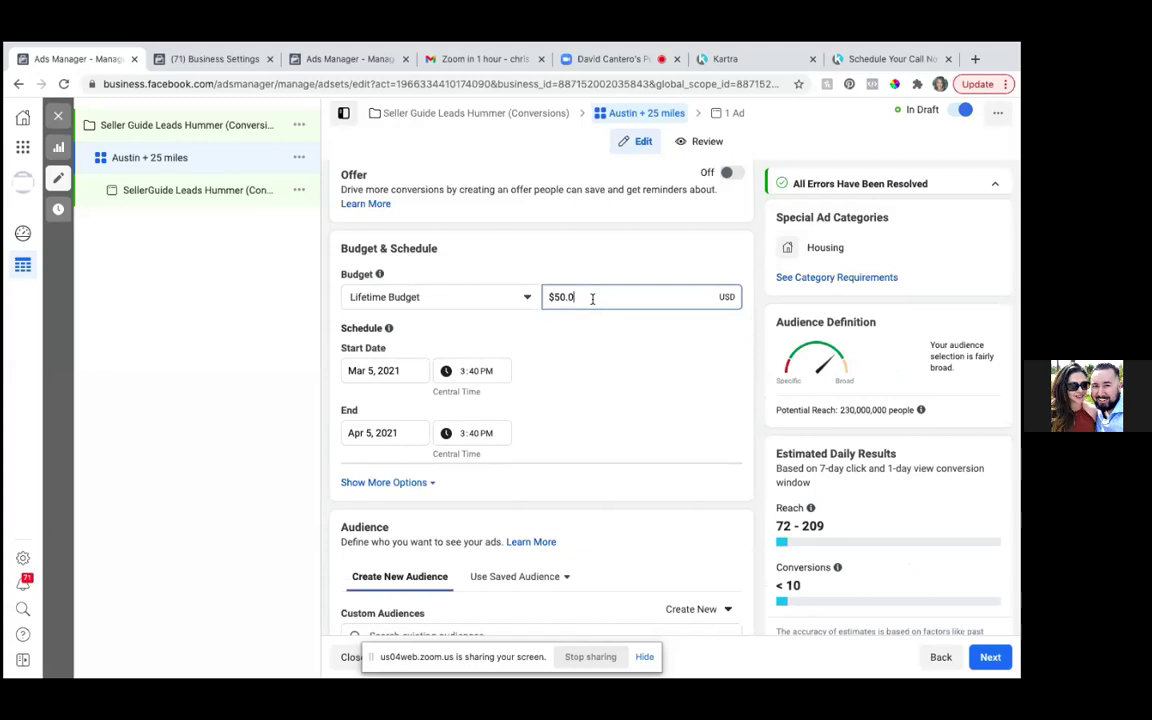
text(0)
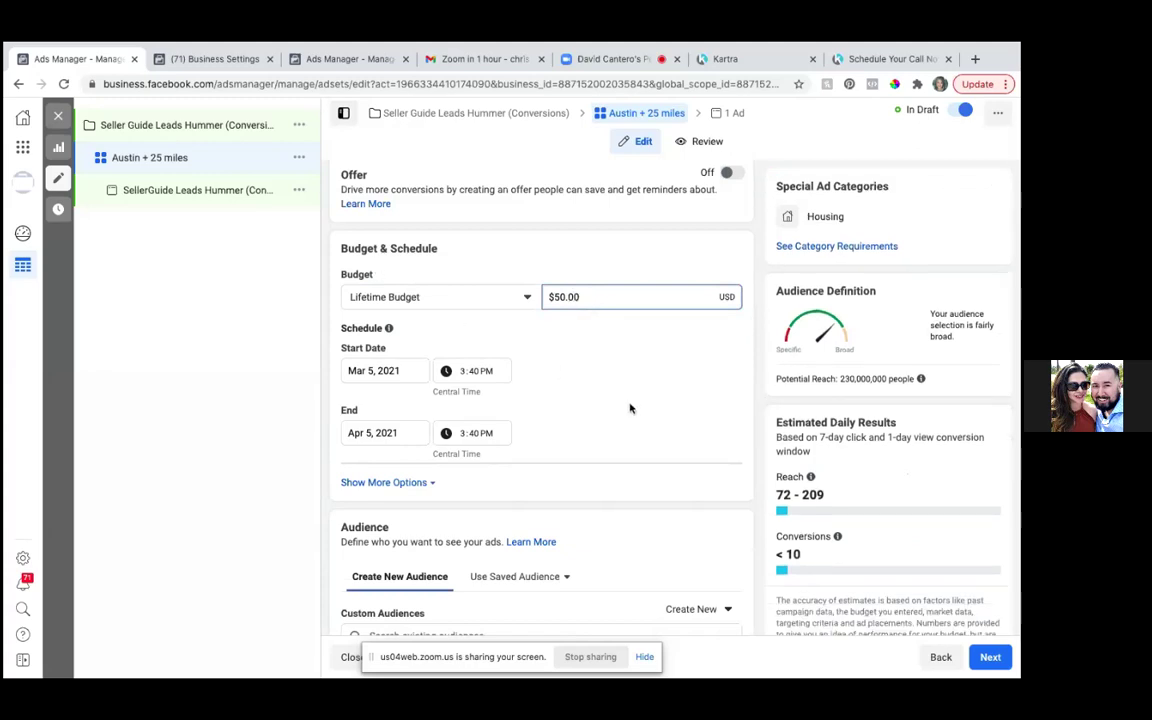
click(558, 297)
key(BackSpace)
text(7)
- Set the ad set start date to March 6, 2021 and adjust the start time
click(371, 371)
text(6)
key(BackSpace)
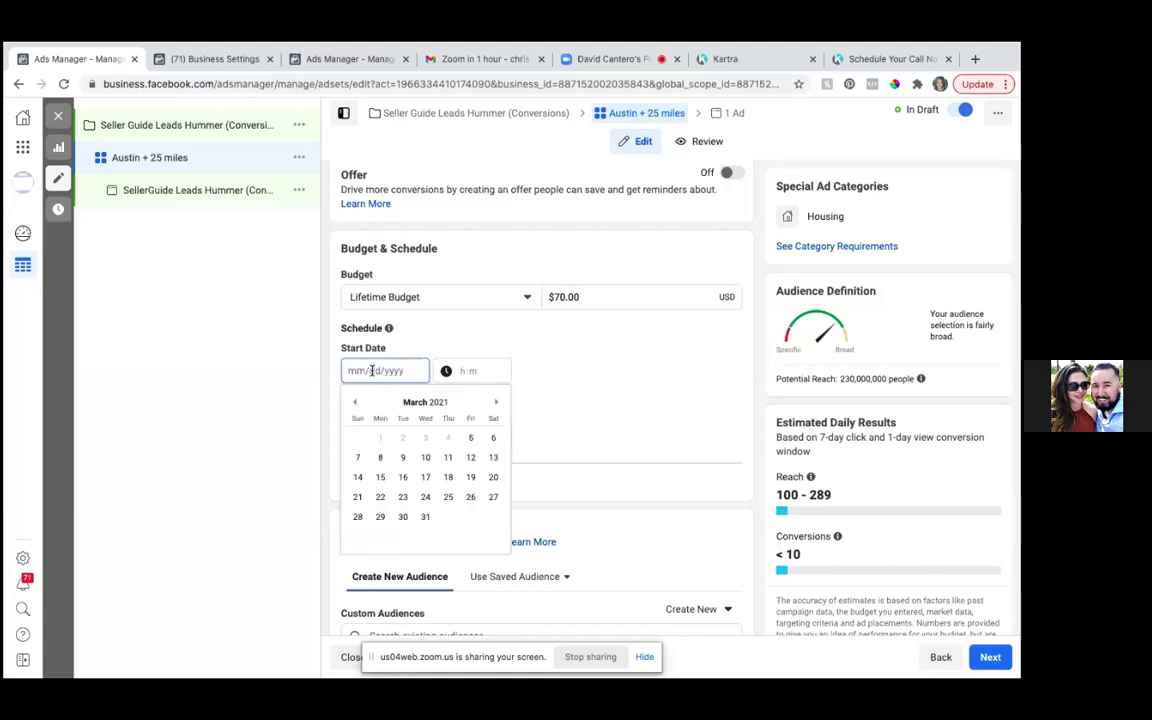
scroll(420, 390, down, 1)
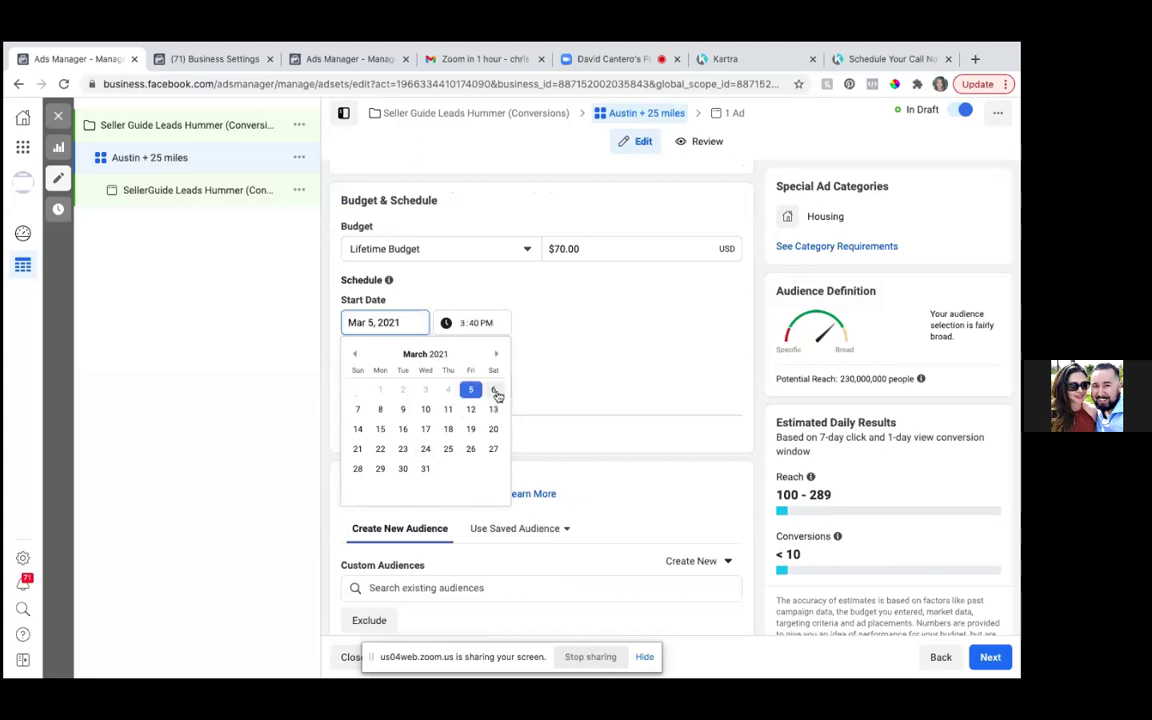
click(495, 392)
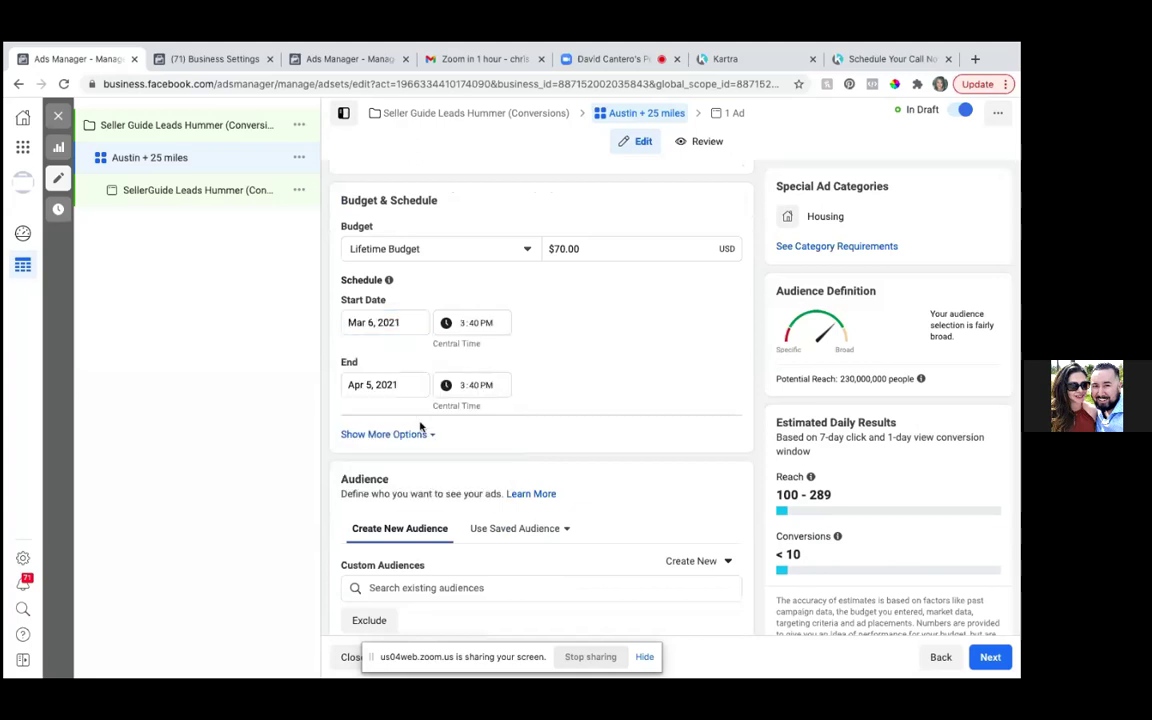
click(404, 383)
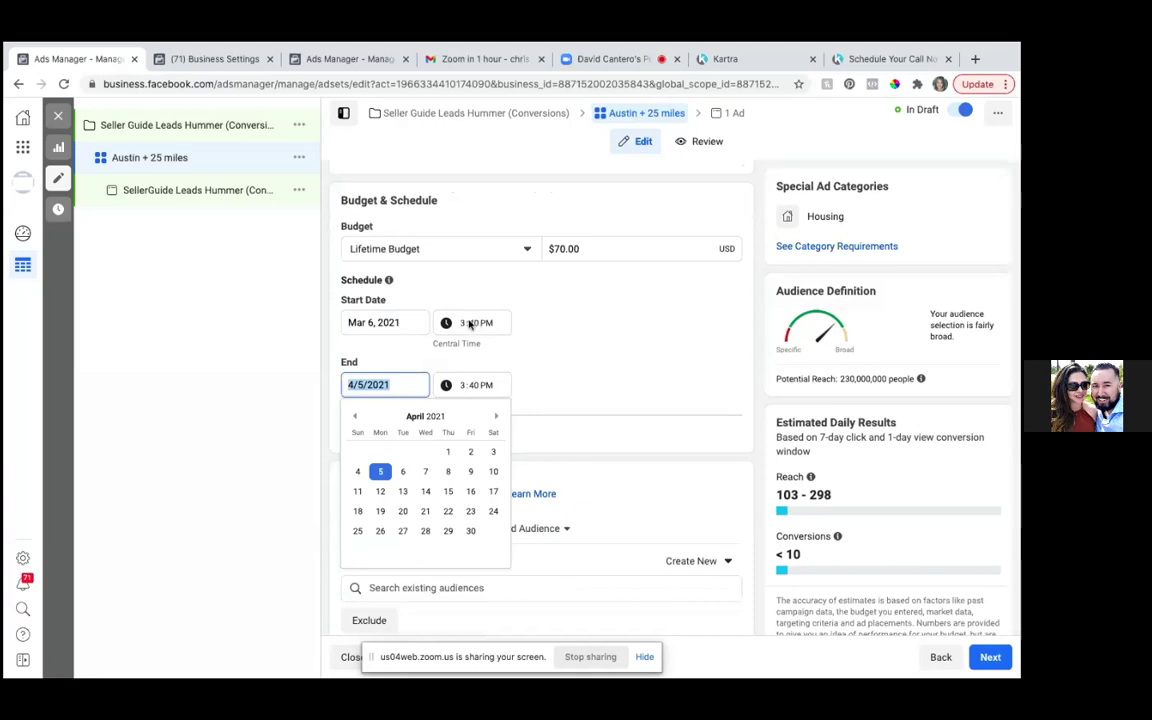
click(488, 323)
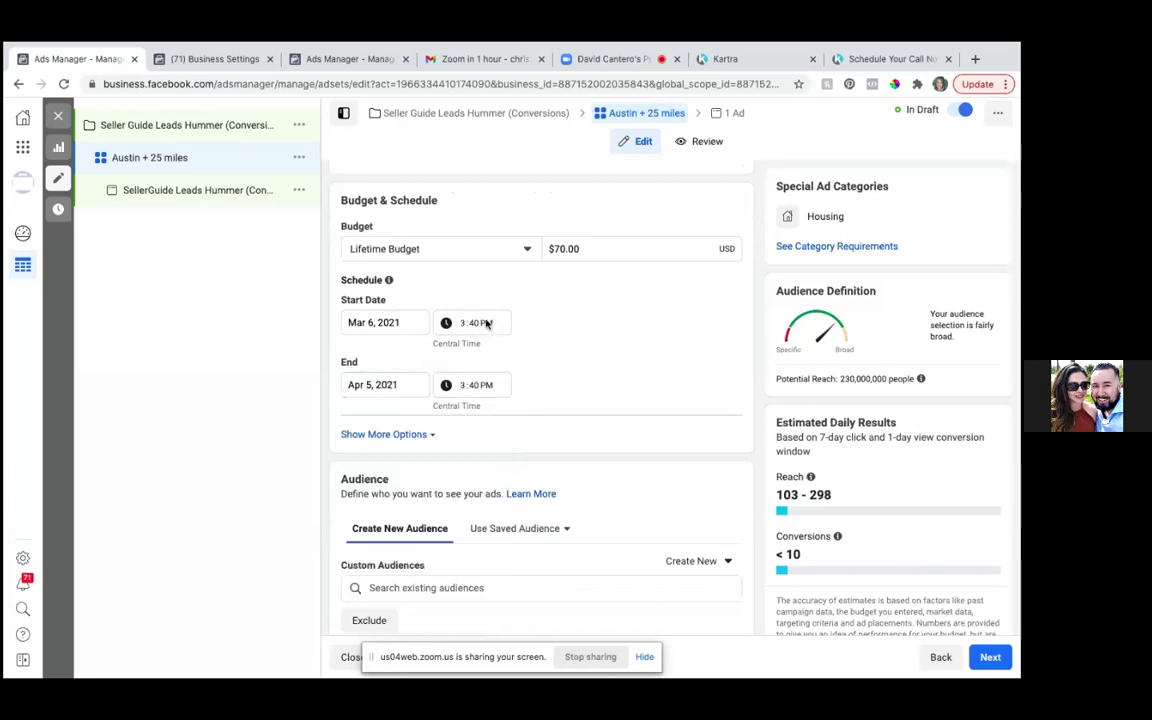
click(469, 323)
key(BackSpace)
key(BackSpace)
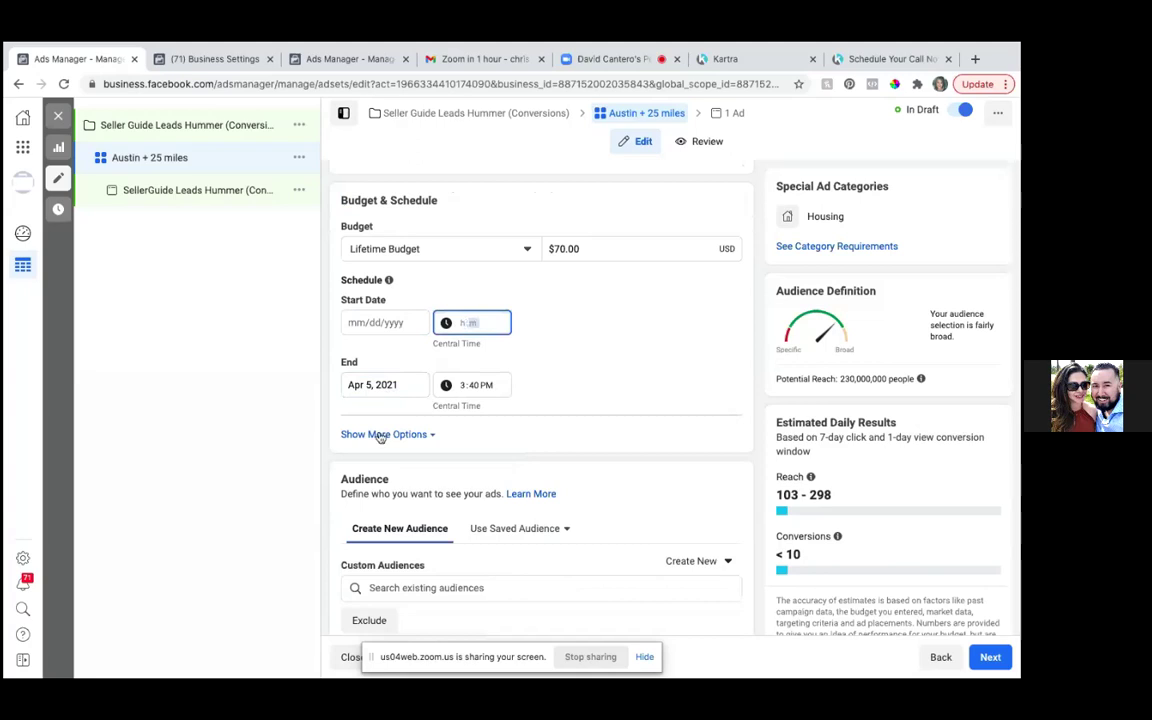
click(459, 323)
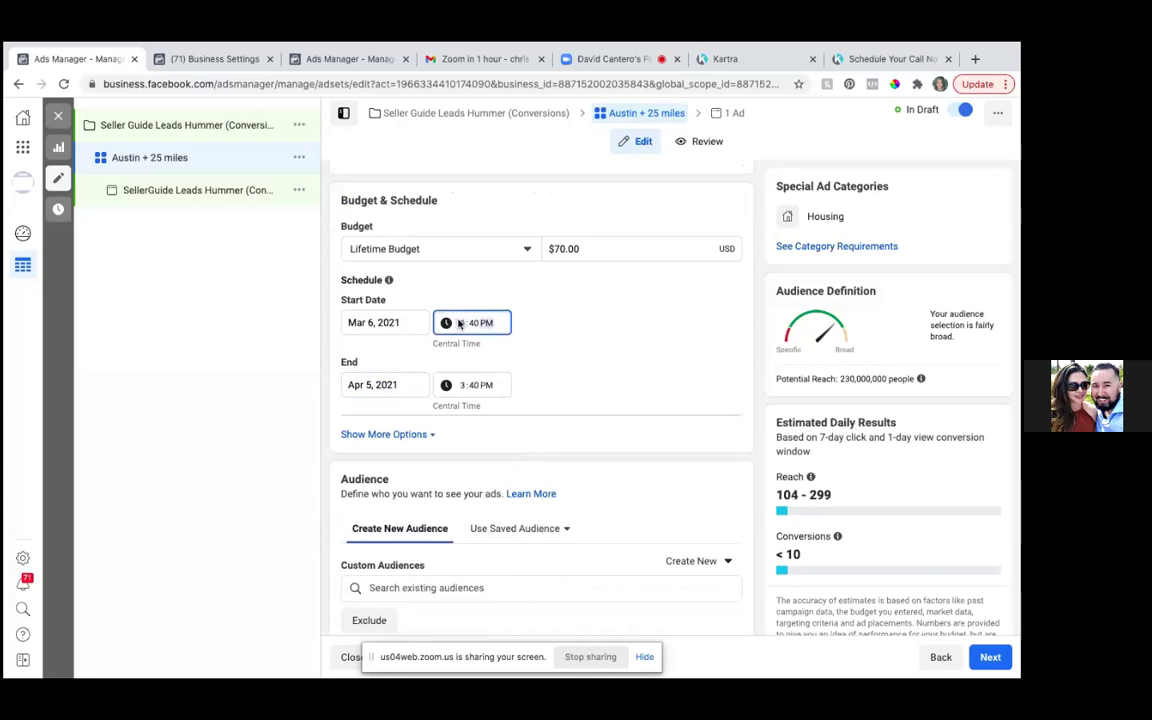
text(a)
text(6)
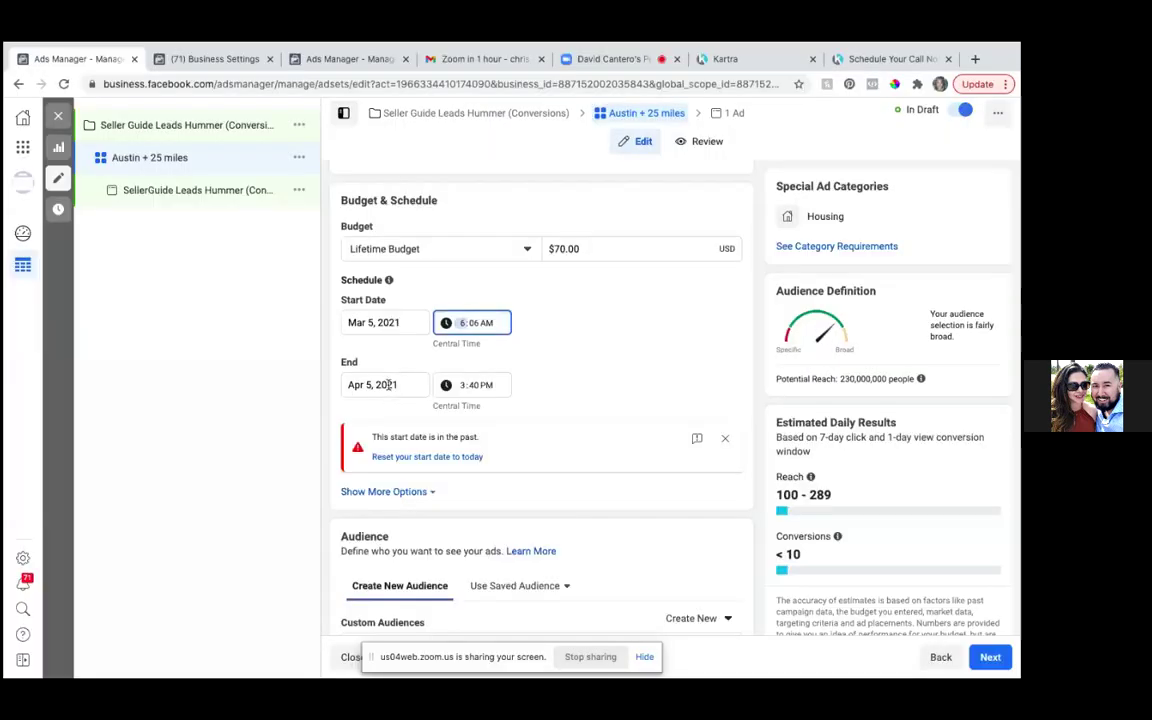
- Move the end date to Mar 13, 2021 at AM, reconfirming the March 6 start
click(389, 385)
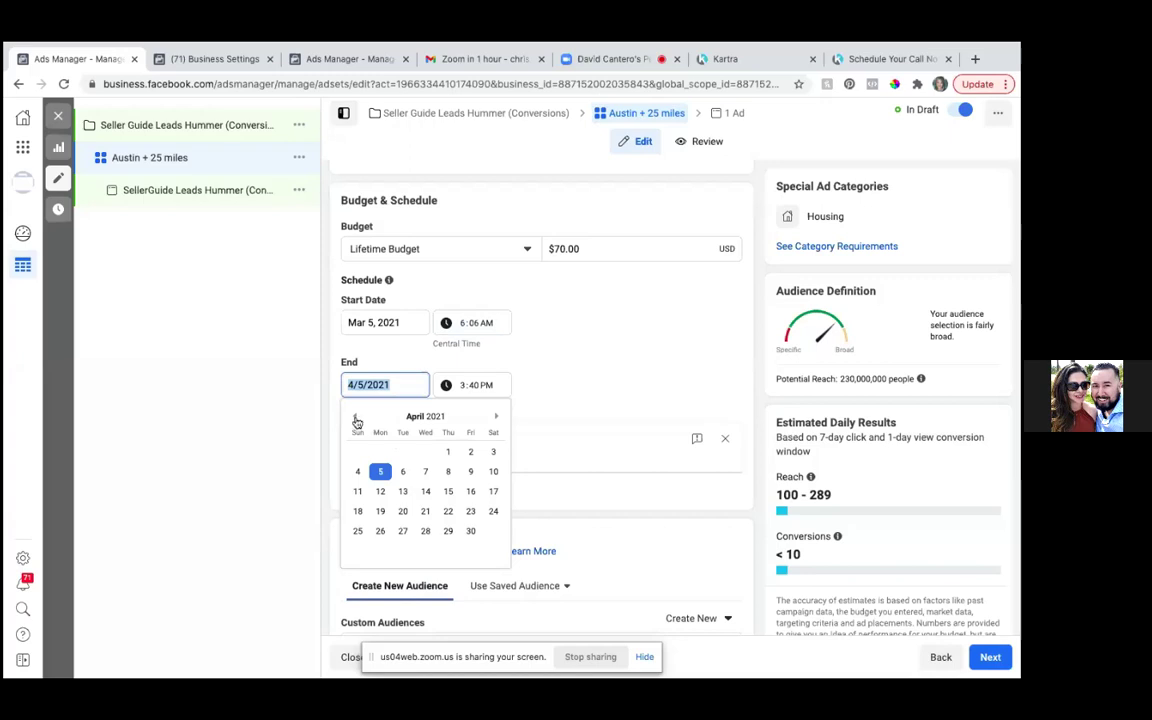
click(355, 418)
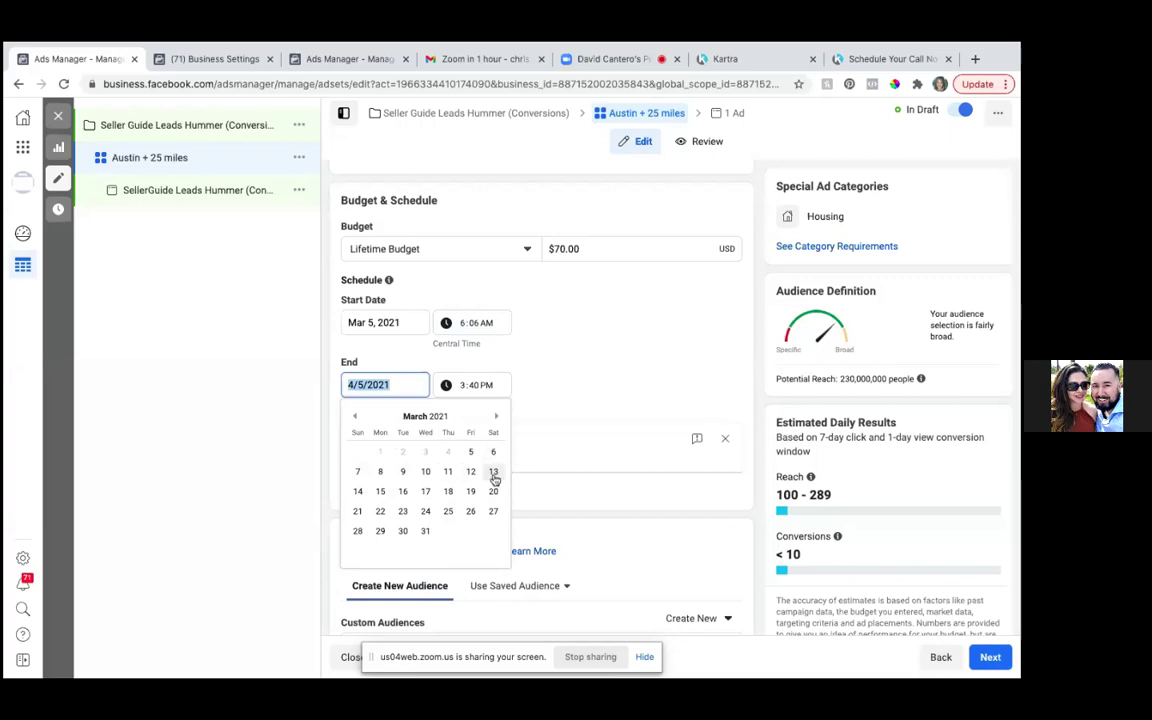
click(493, 476)
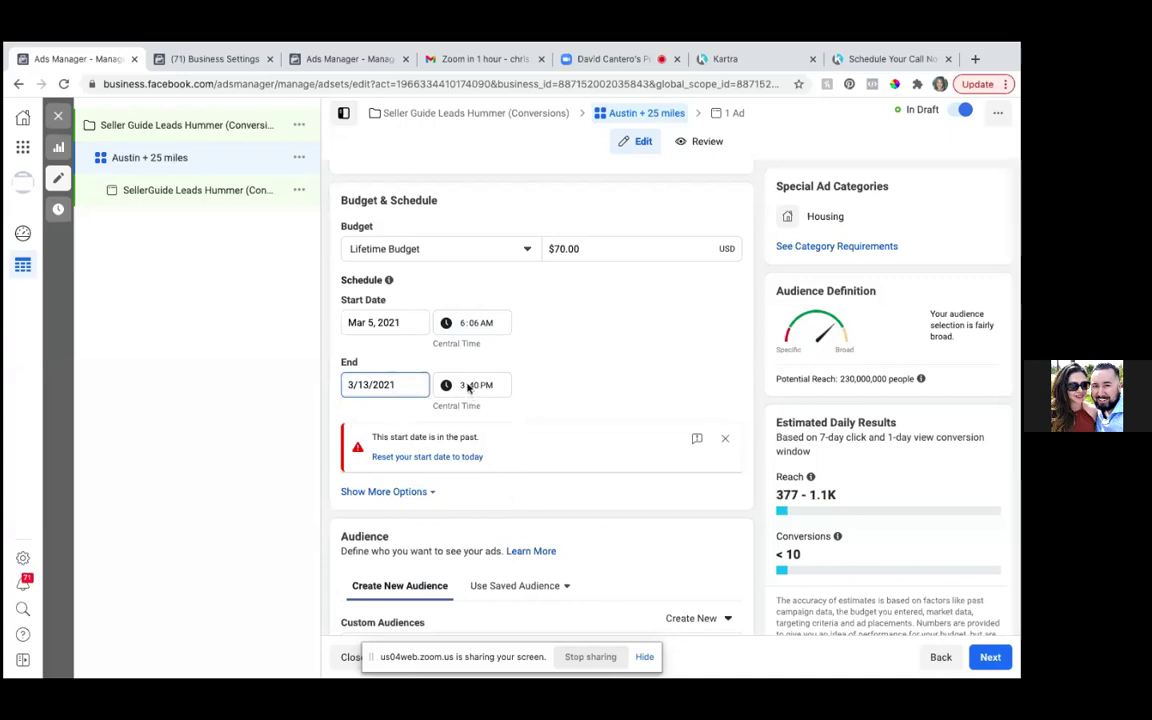
click(463, 389)
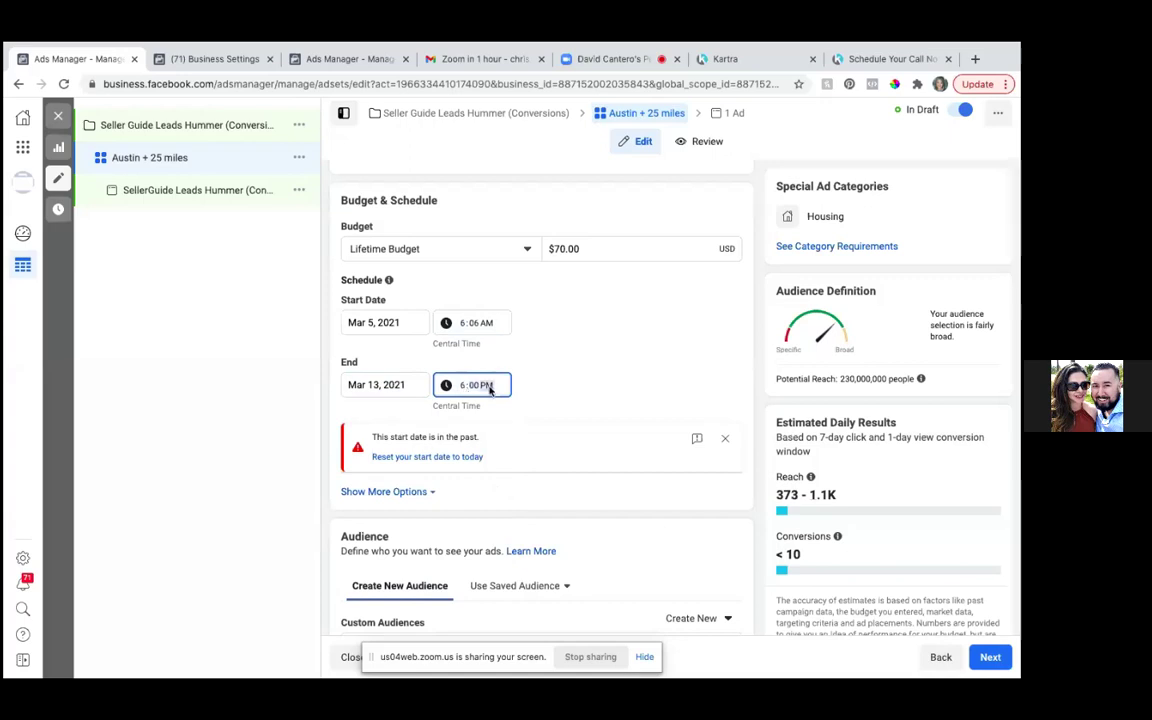
key(Down)
click(374, 322)
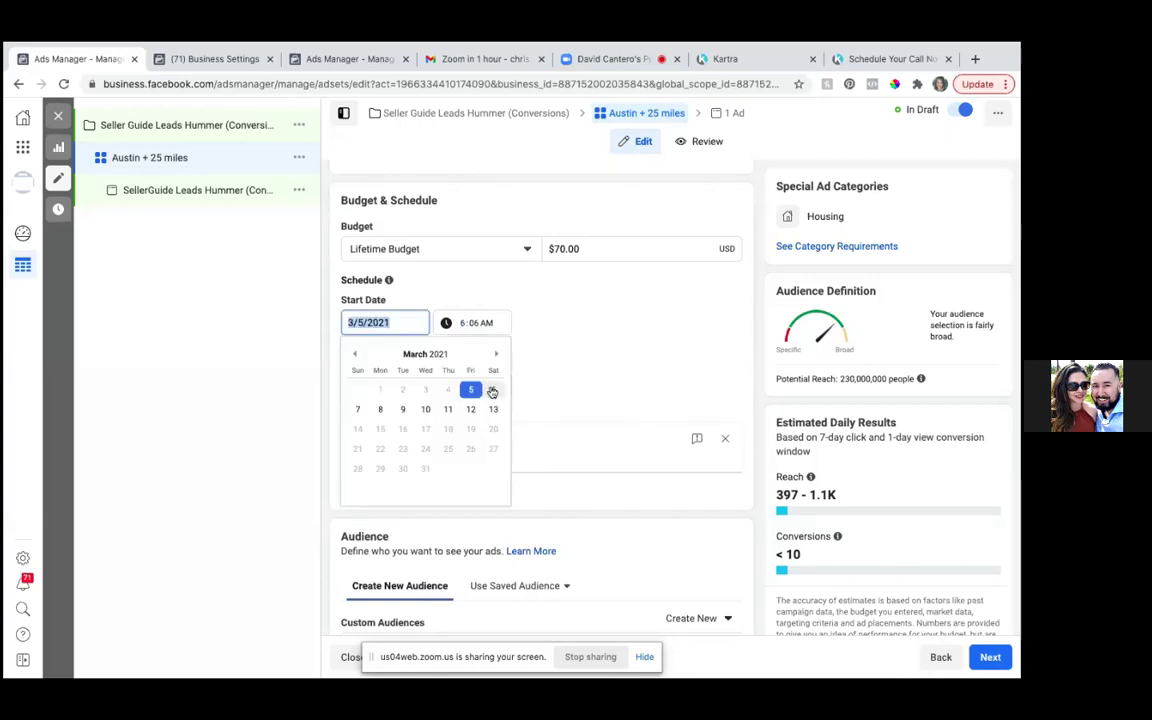
click(491, 389)
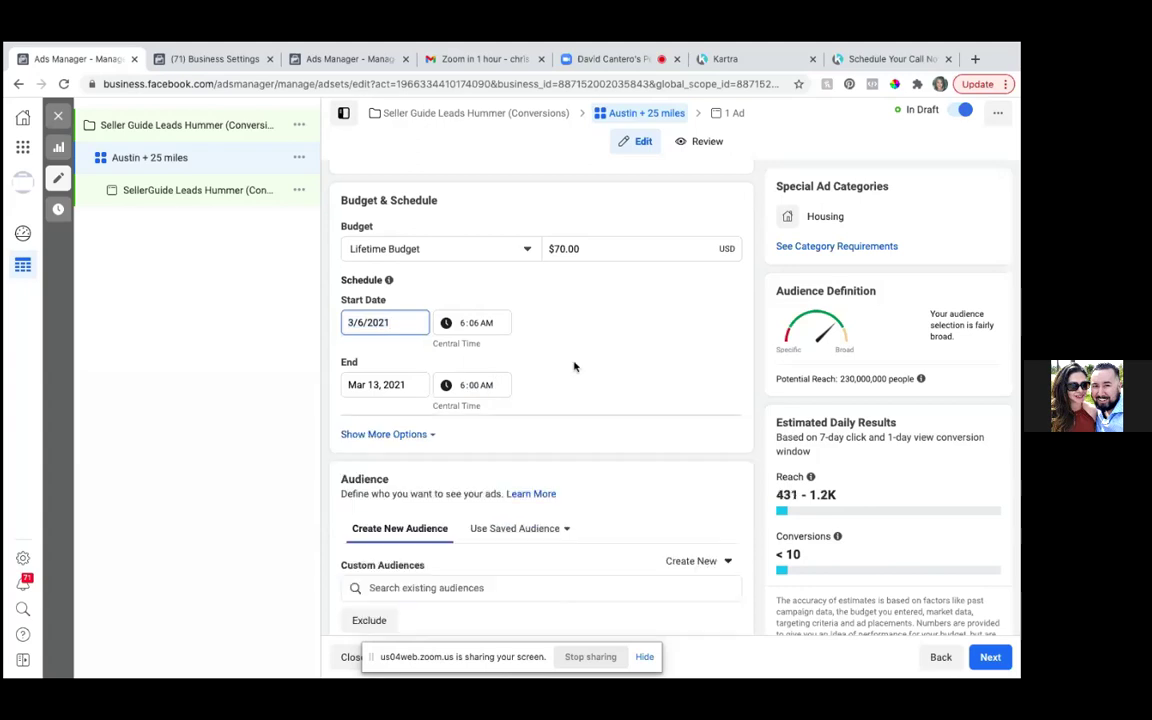
- Limit location targeting to 'People living in this location'
scroll(566, 425, down, 1)
scroll(566, 425, down, 3)
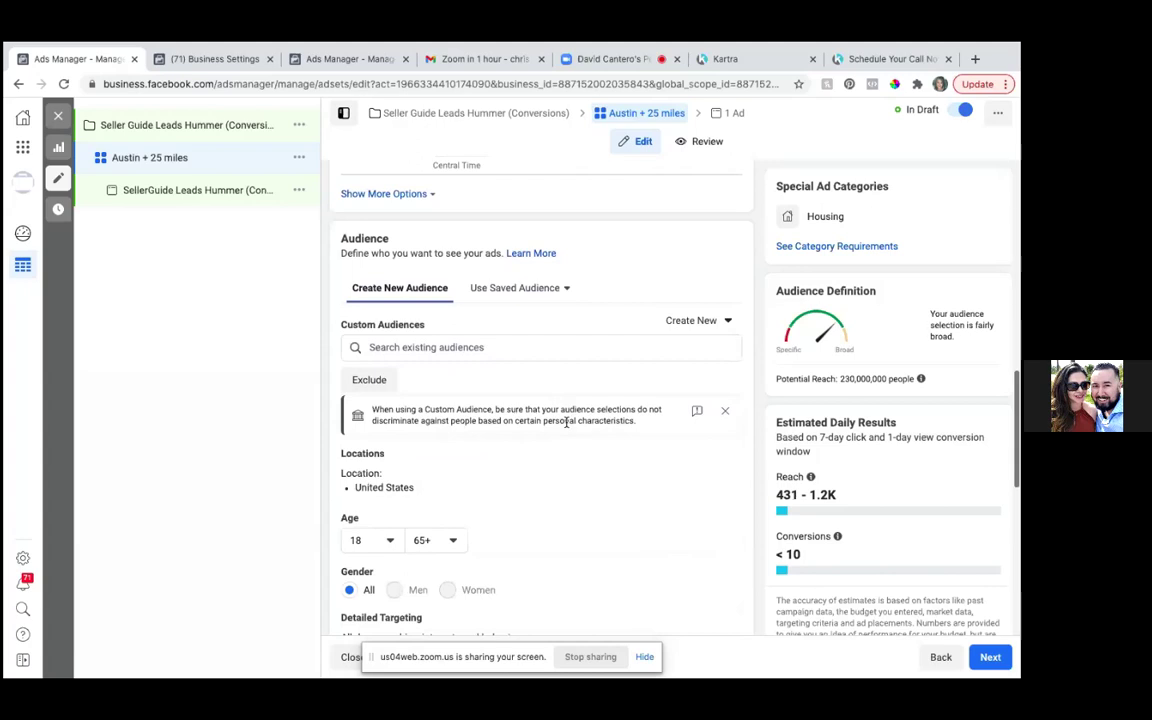
scroll(566, 425, down, 1)
scroll(566, 427, down, 1)
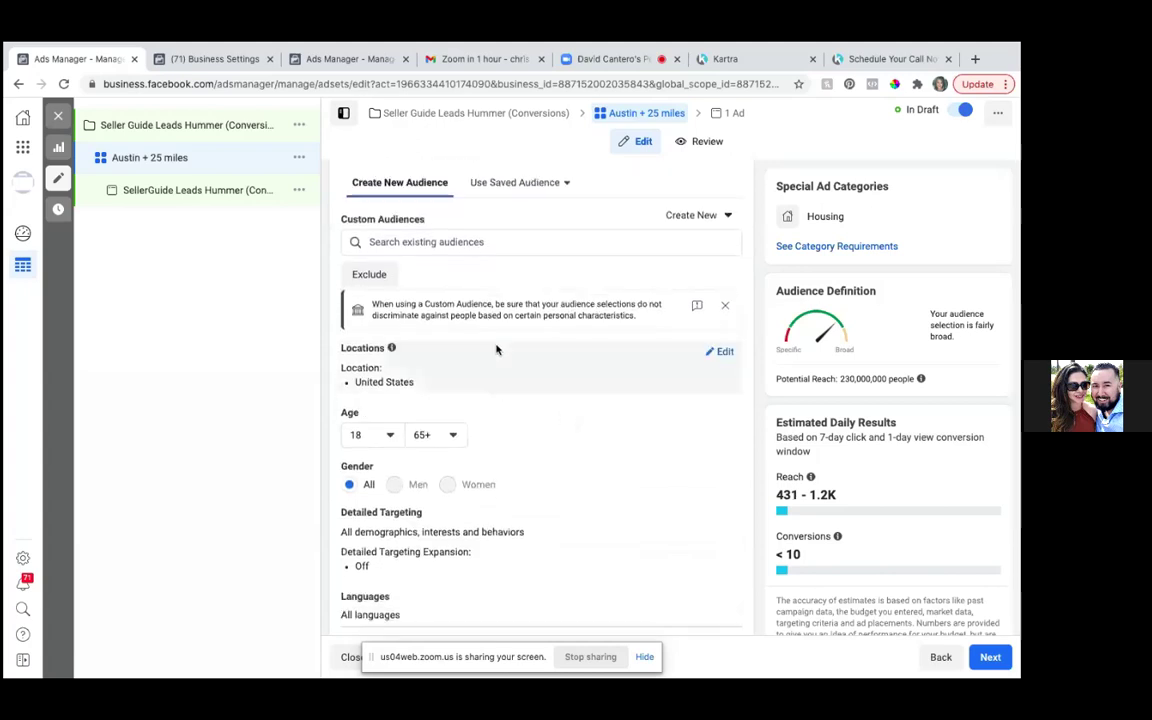
scroll(563, 436, down, 1)
scroll(563, 437, up, 1)
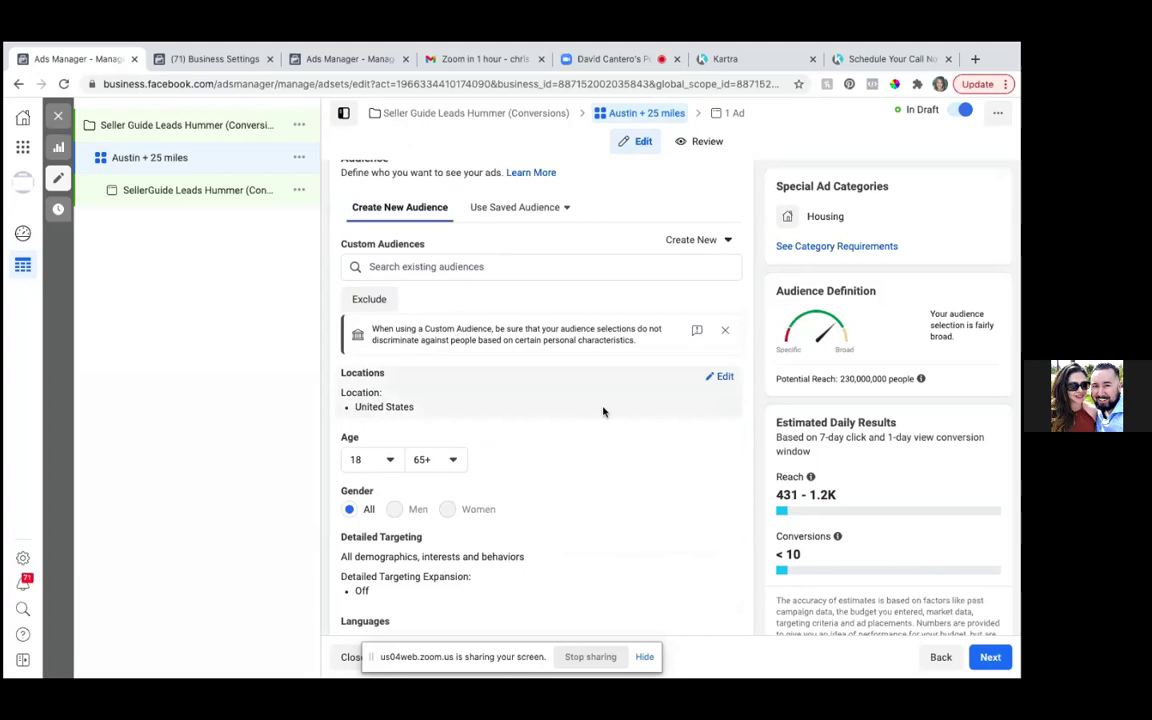
click(724, 377)
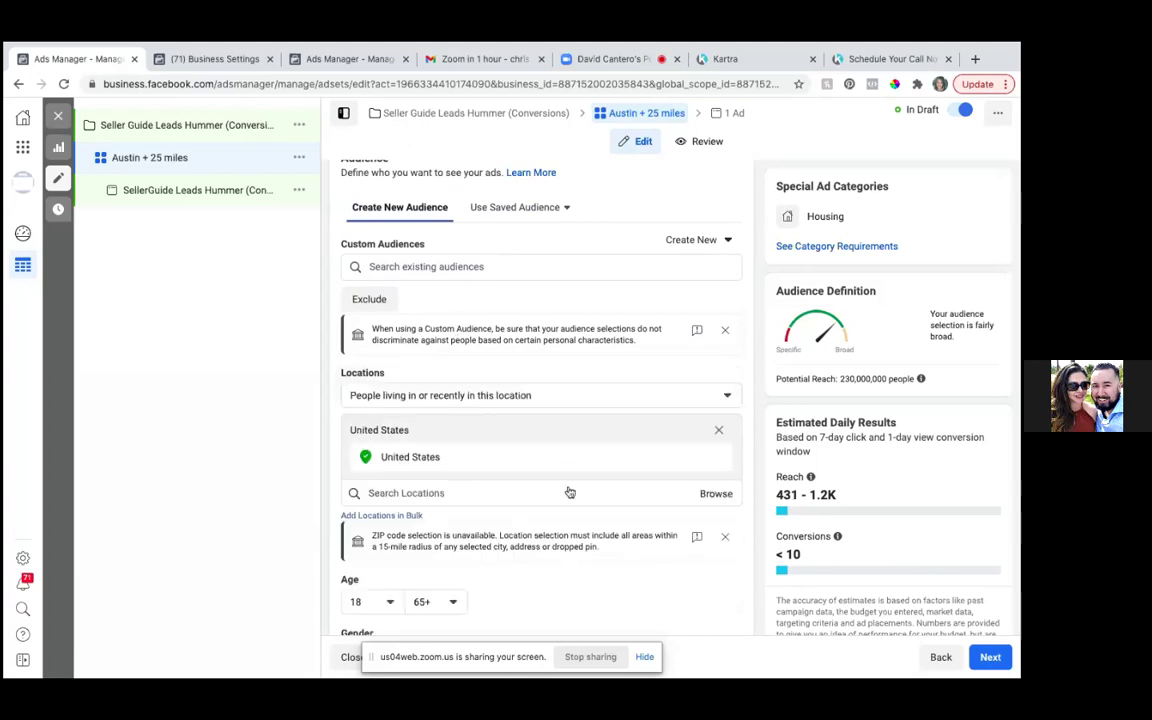
click(500, 396)
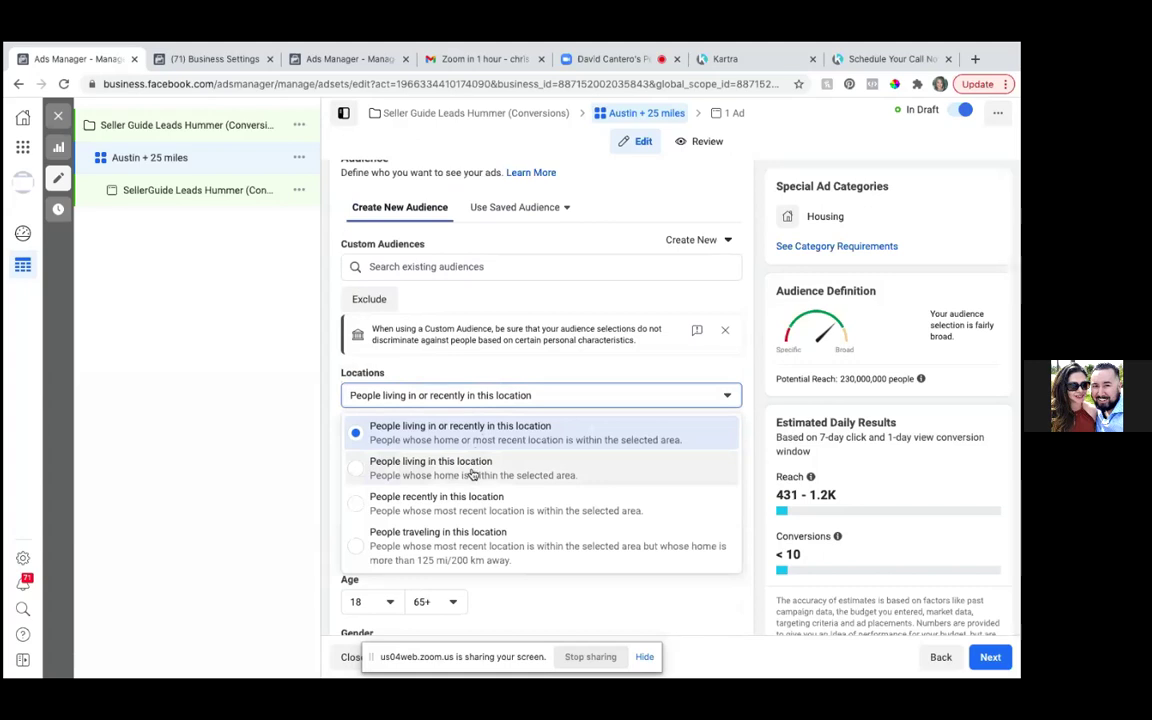
click(358, 473)
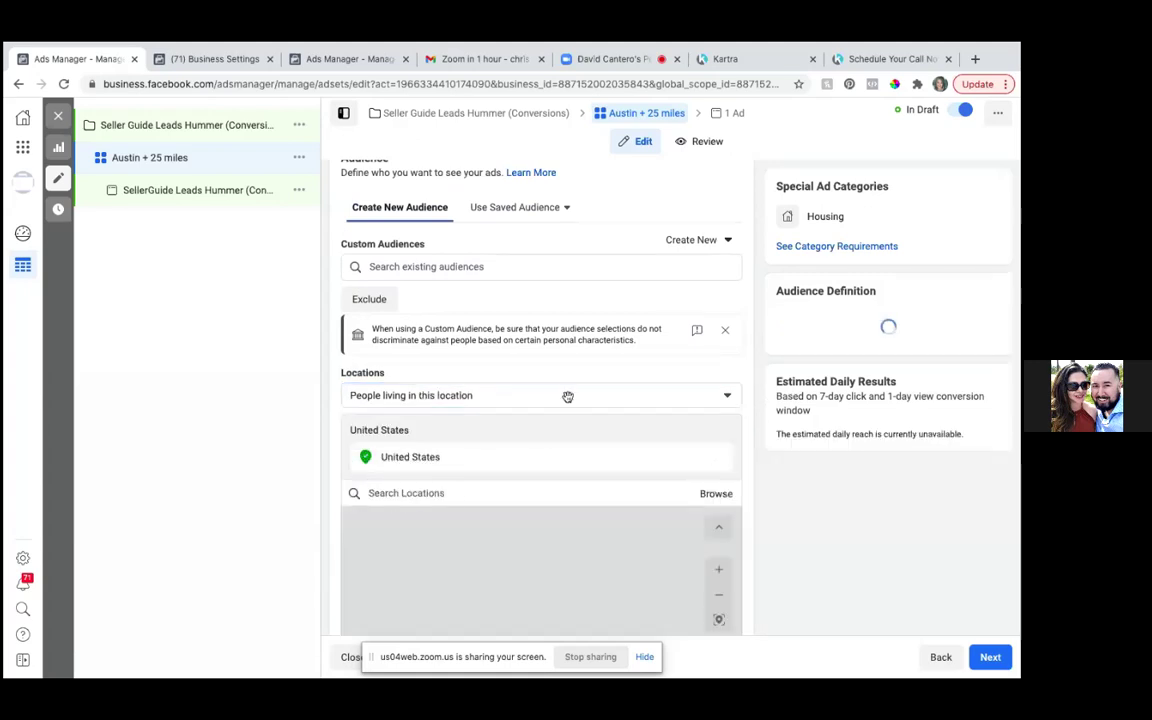
- Remove United States from the locations and search for the target street address
scroll(567, 420, down, 3)
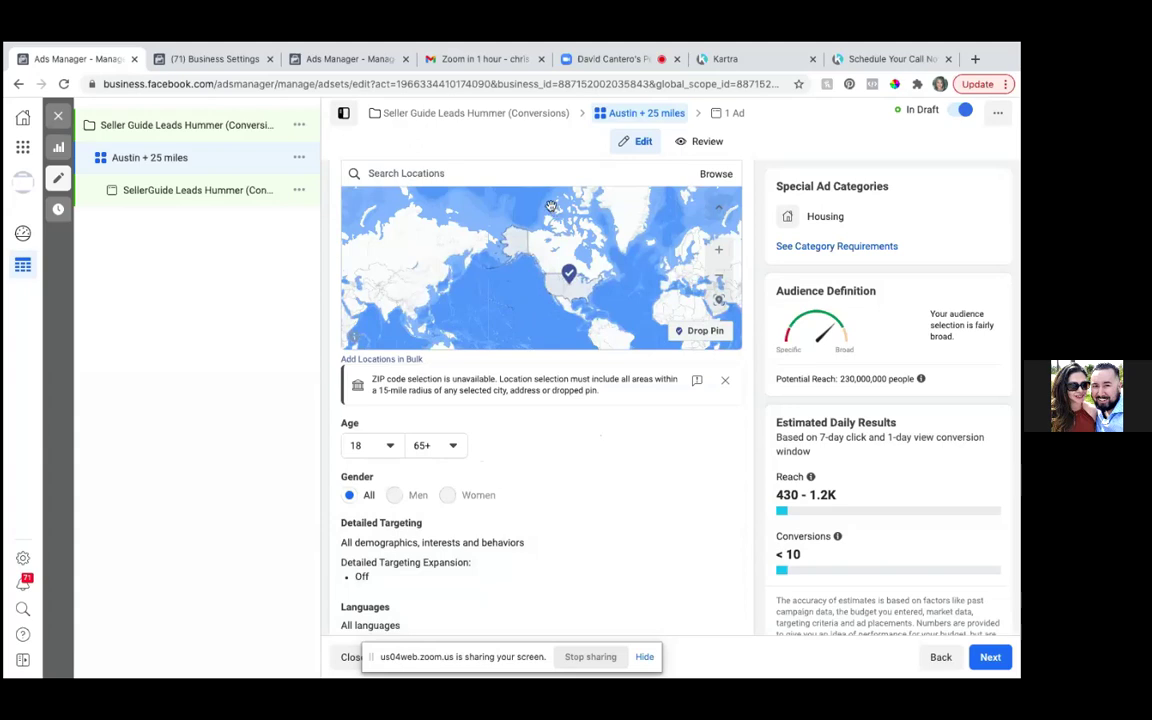
scroll(520, 195, up, 3)
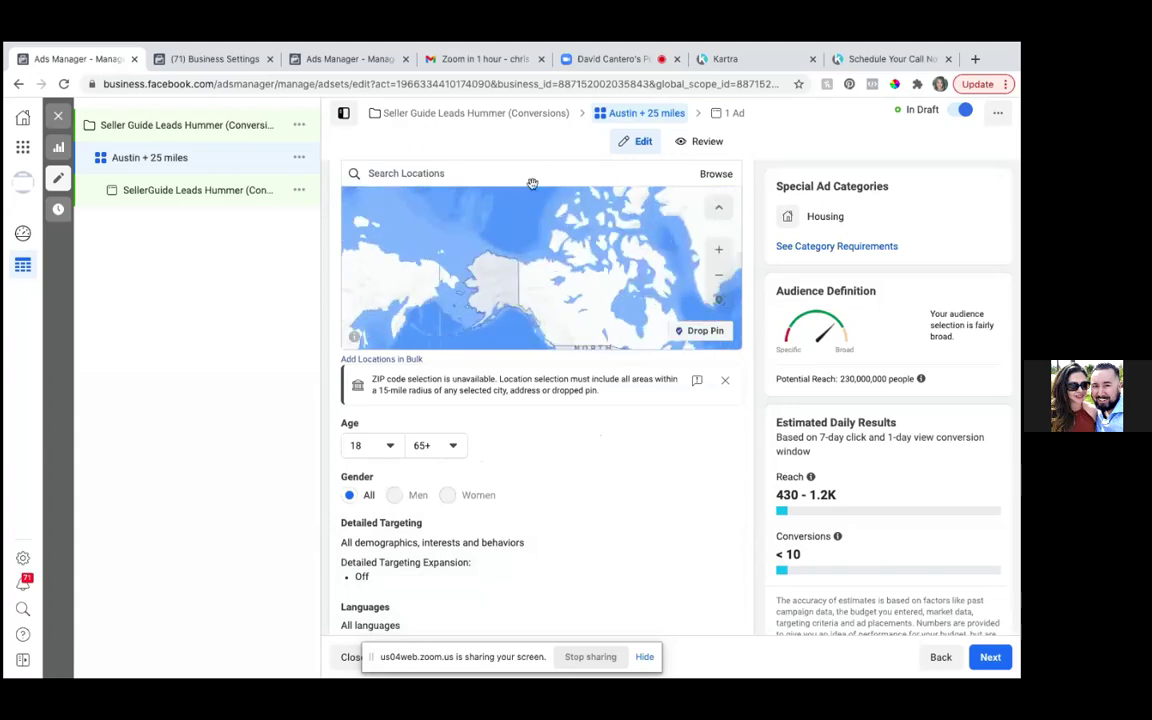
scroll(514, 167, up, 2)
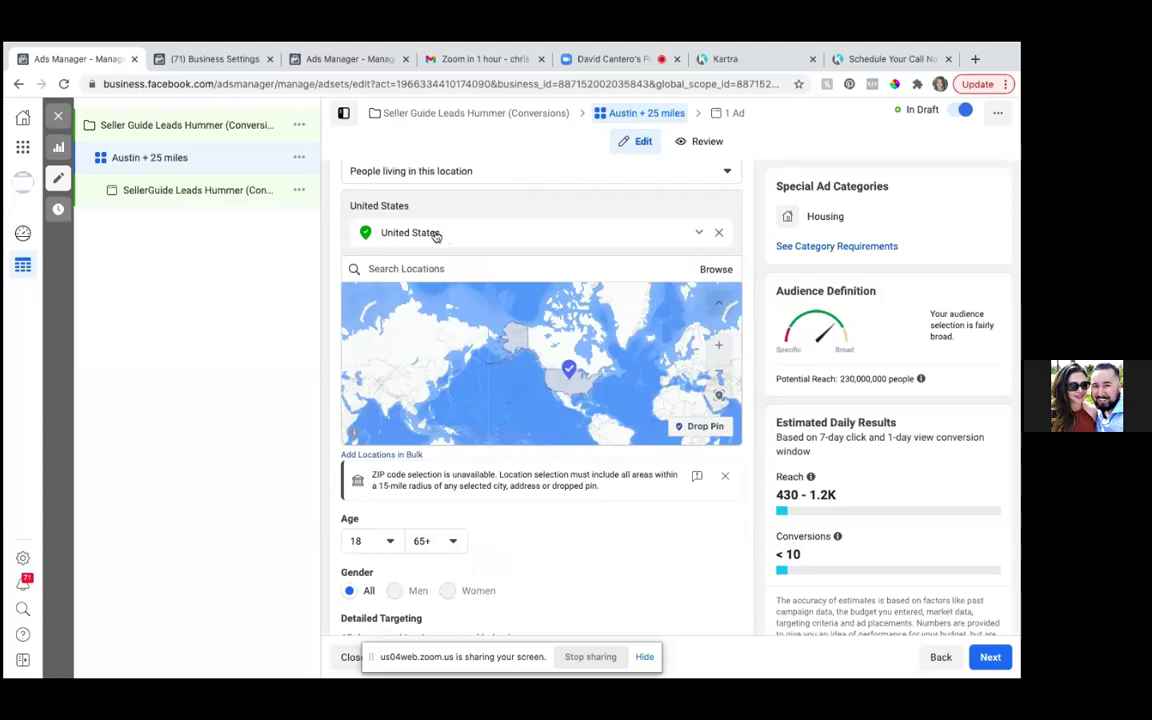
click(719, 235)
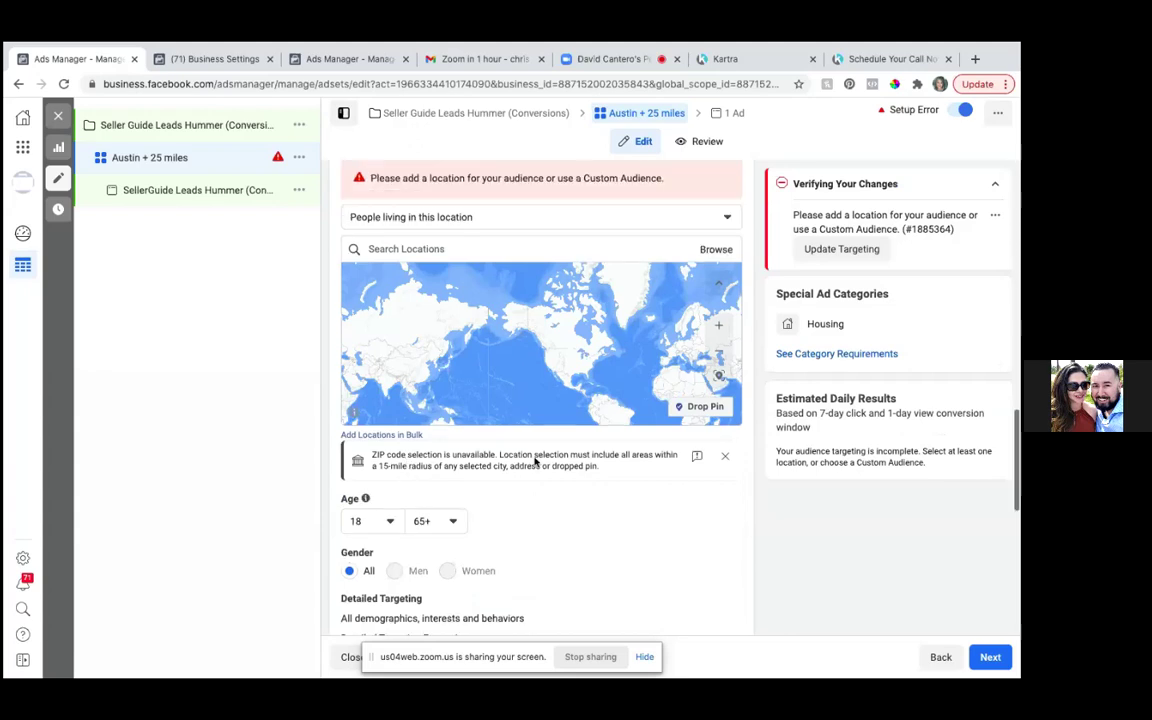
scroll(535, 460, up, 3)
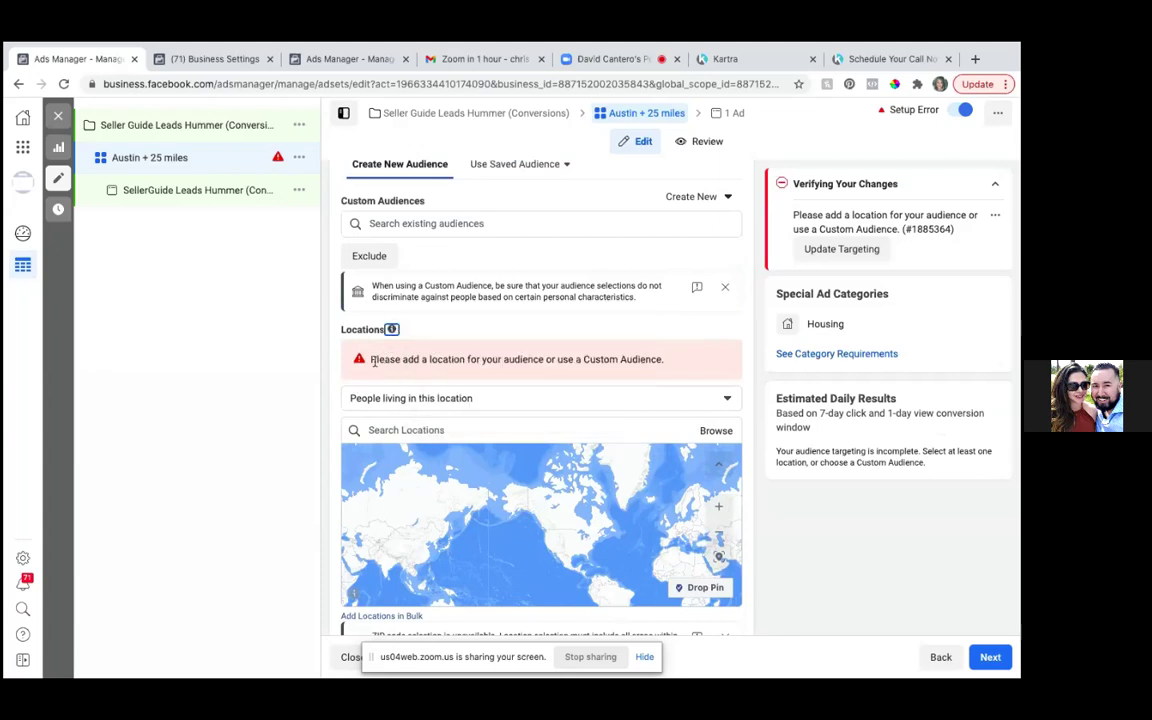
click(396, 429)
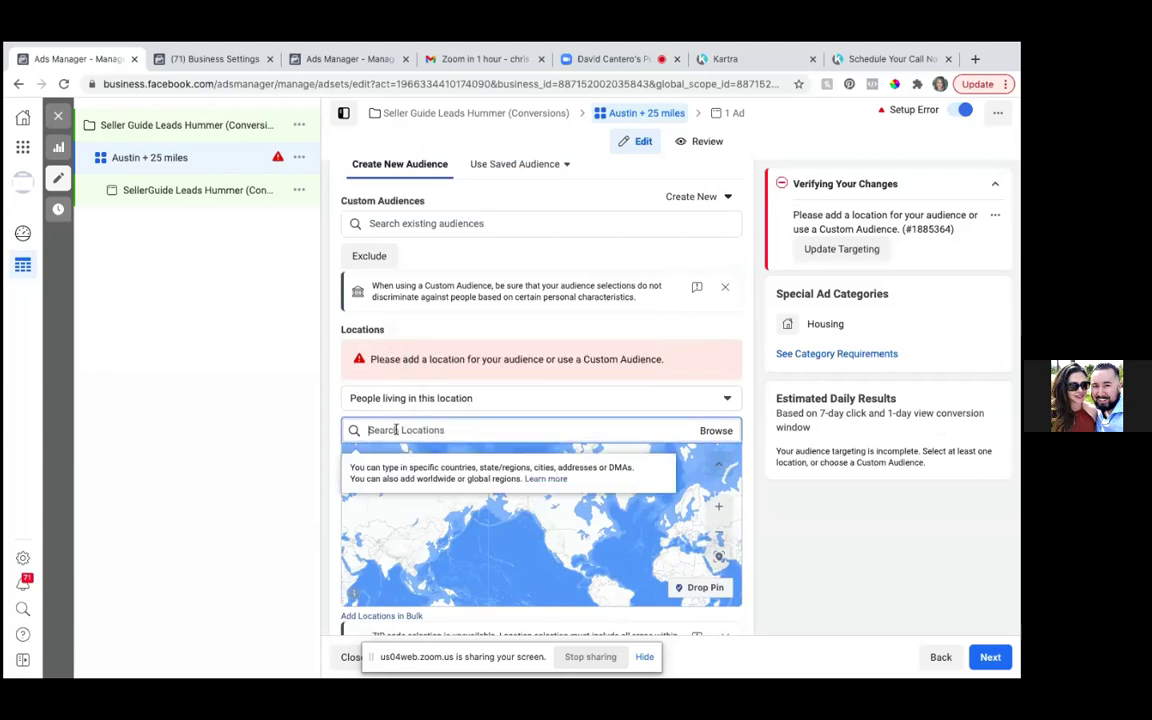
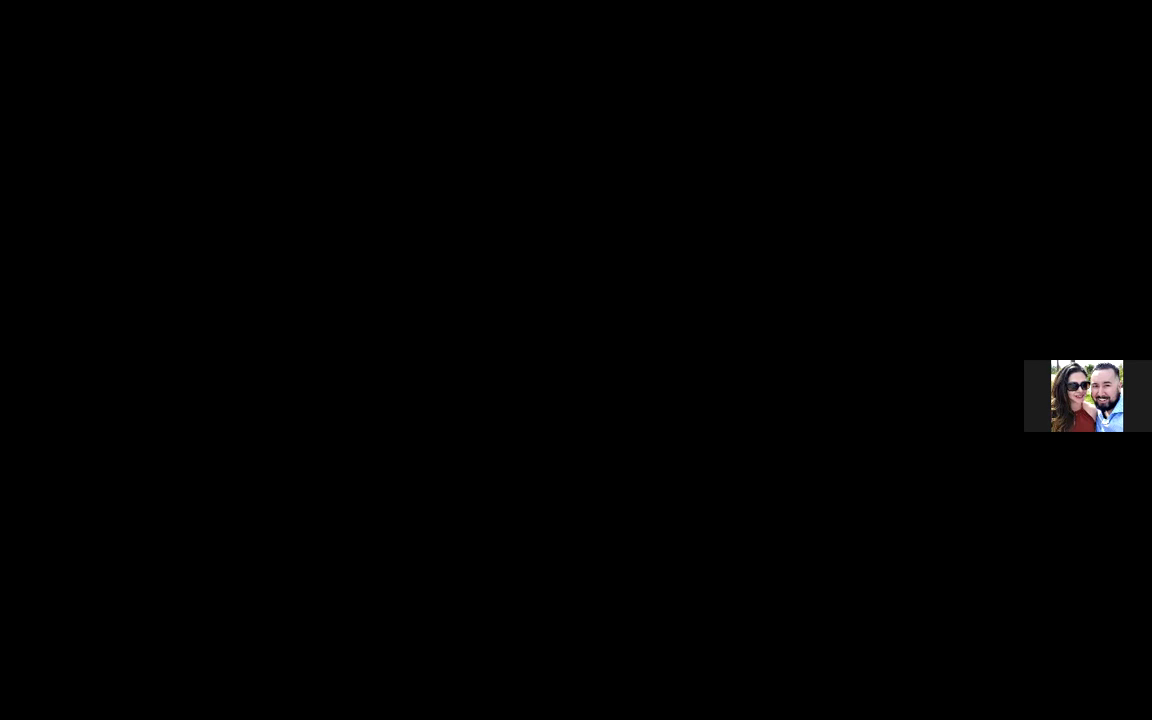
scroll(728, 566, down, 3)
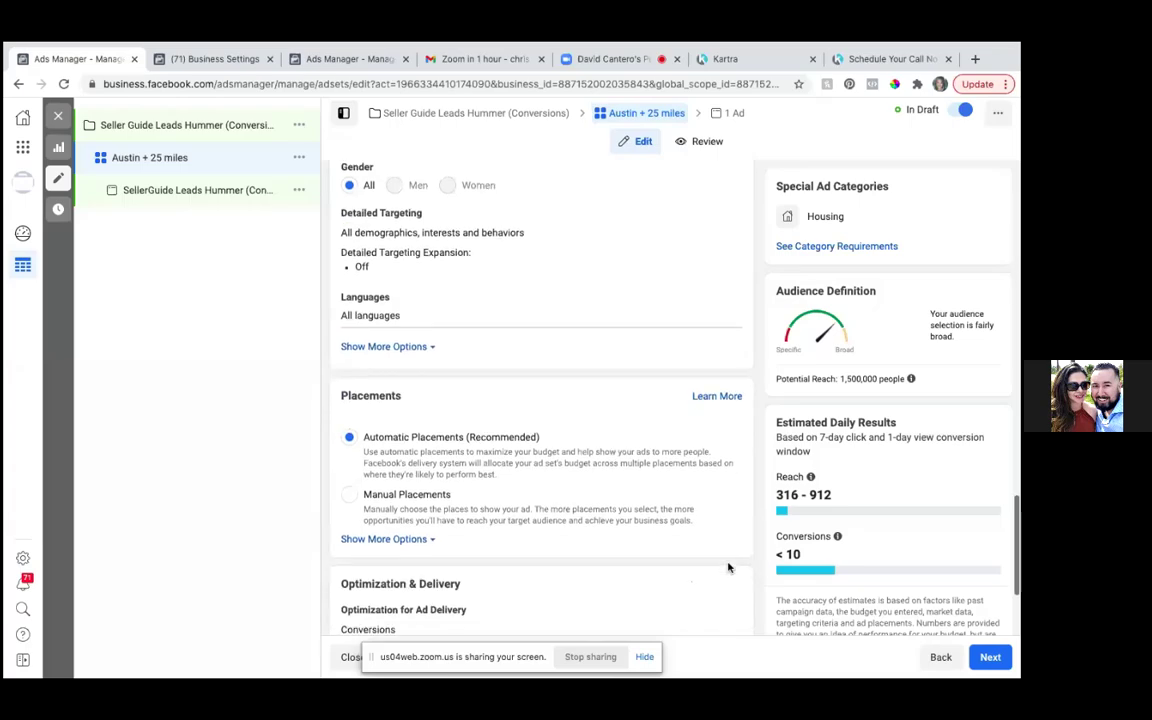
scroll(728, 567, up, 2)
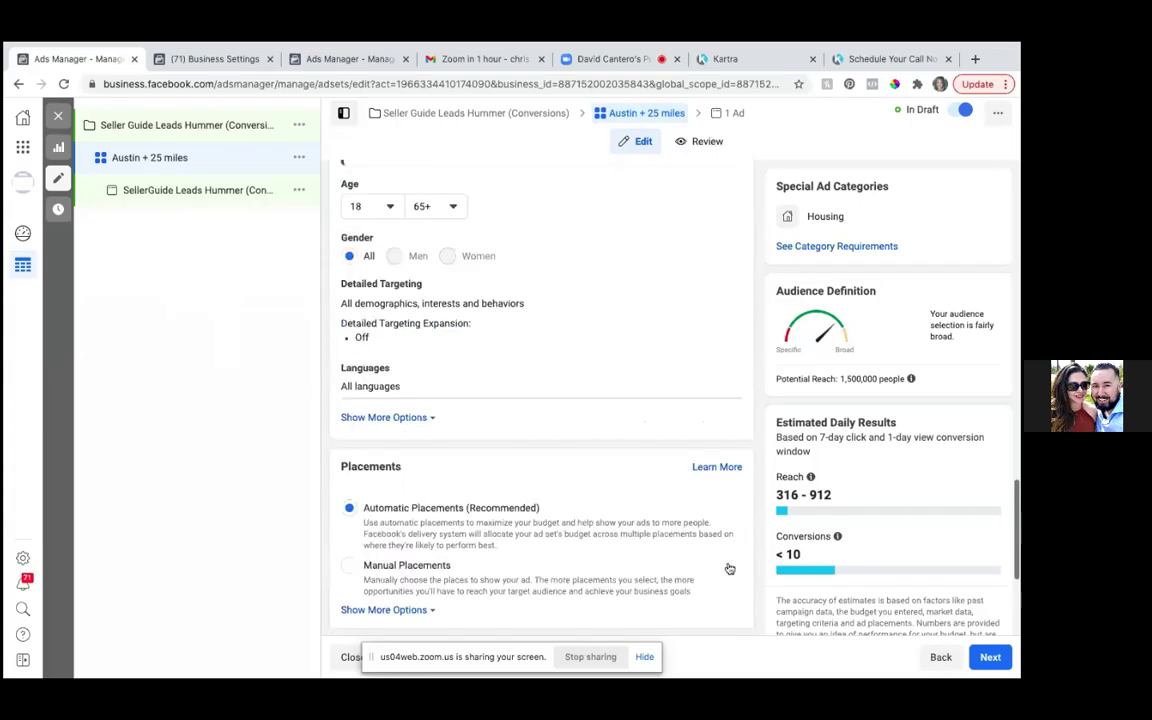
scroll(729, 568, down, 3)
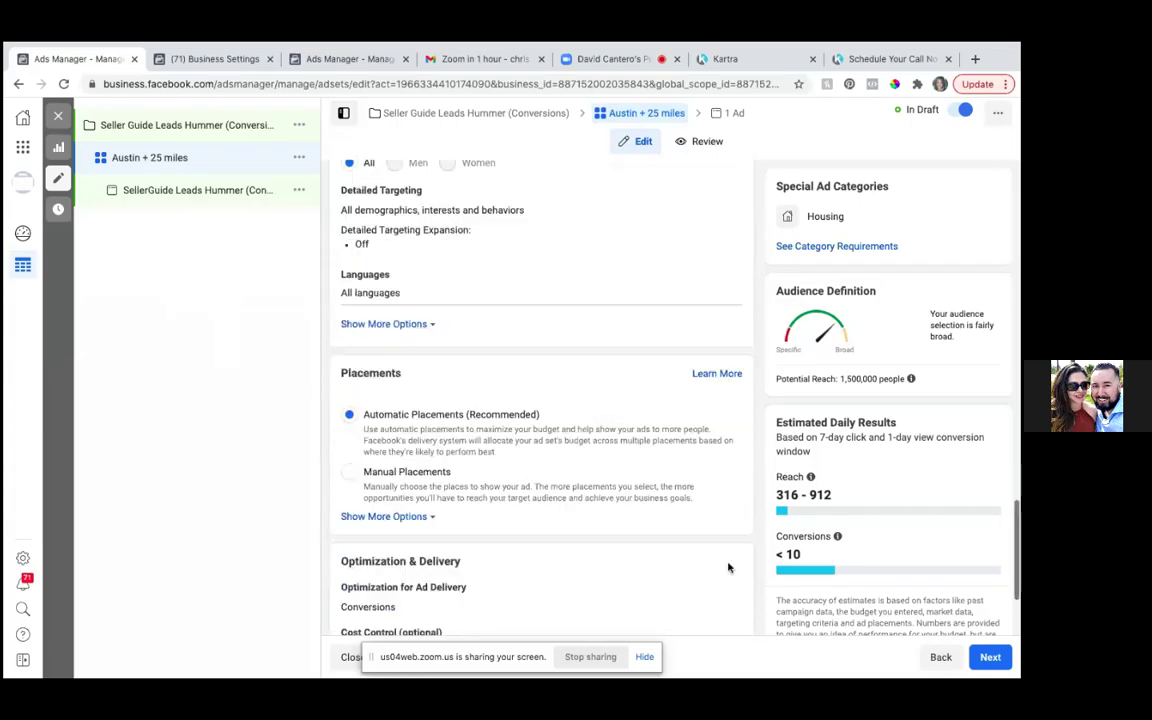
scroll(728, 567, up, 2)
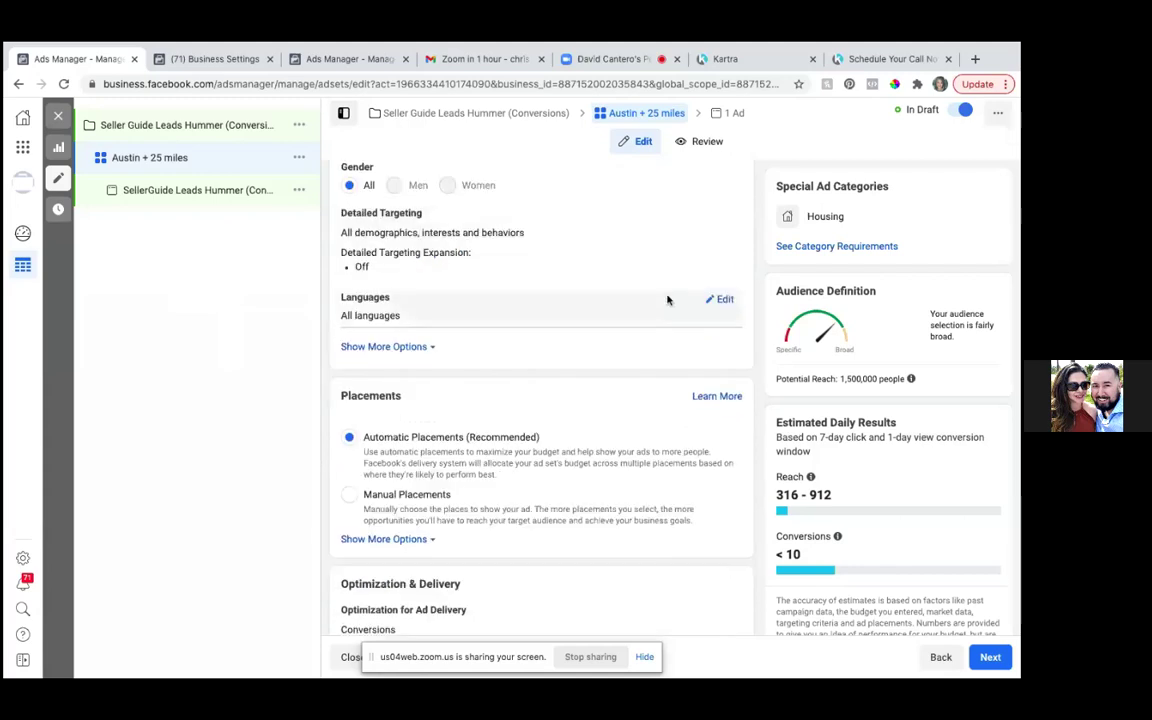
click(725, 300)
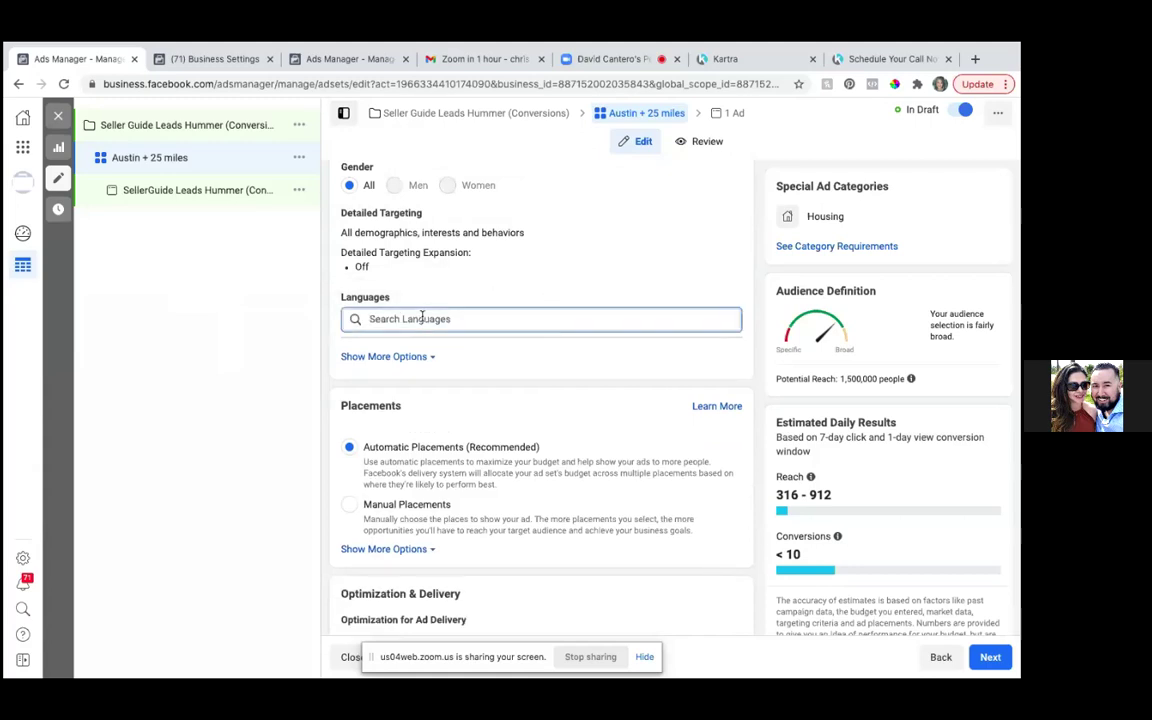
- Search 'englis' in Languages and add English (All) as the target language
text(englis)
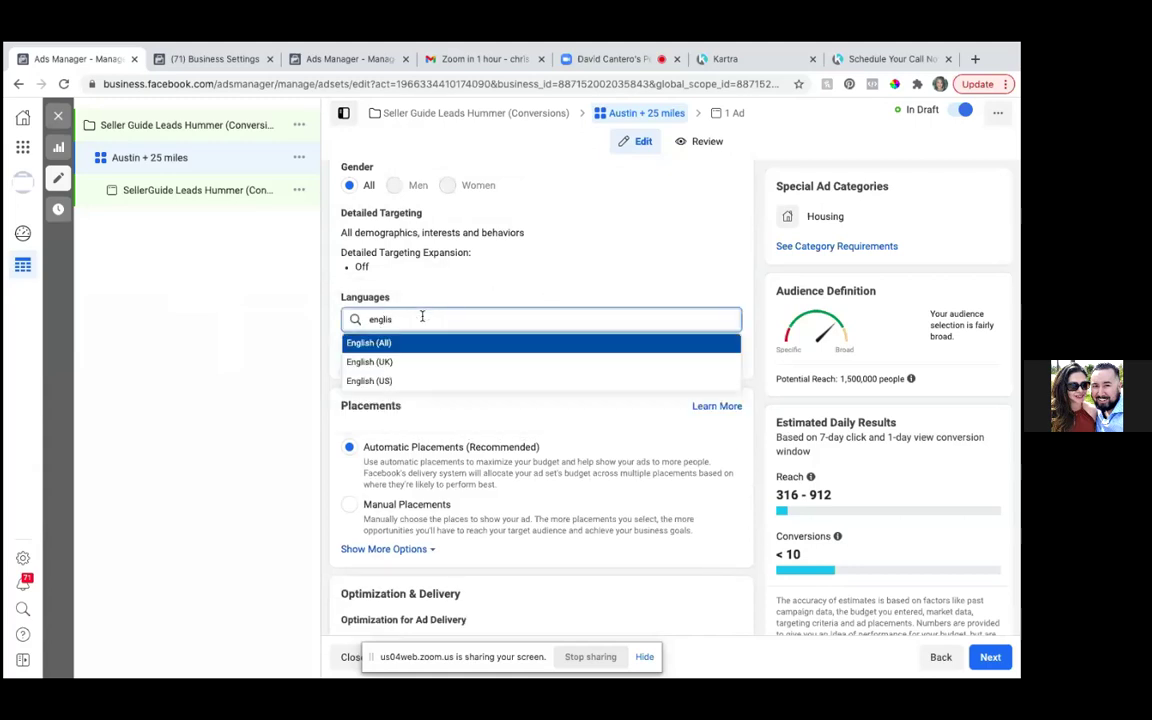
click(373, 344)
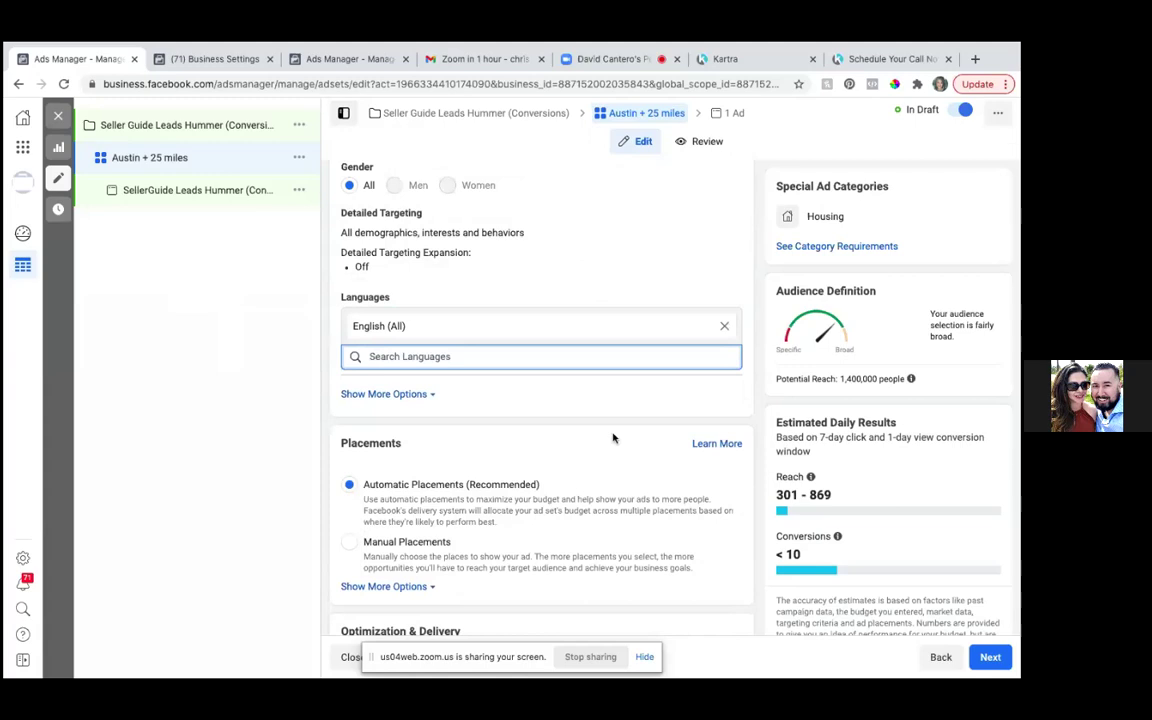
scroll(614, 438, down, 3)
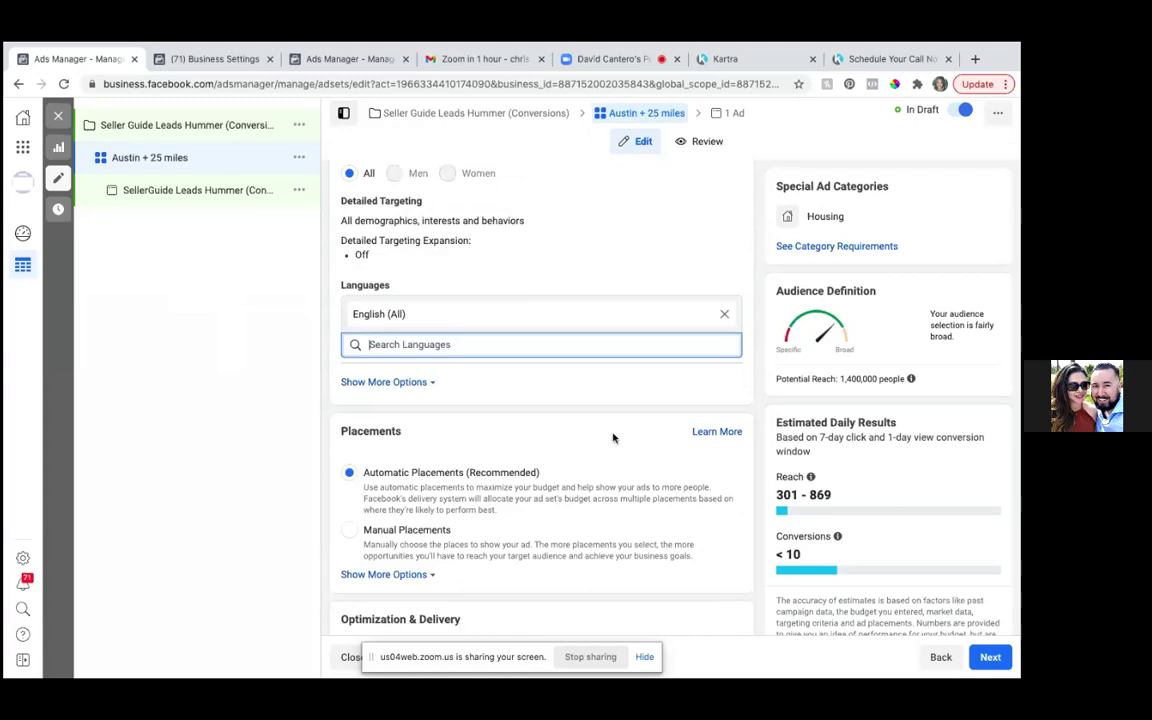
scroll(614, 438, down, 2)
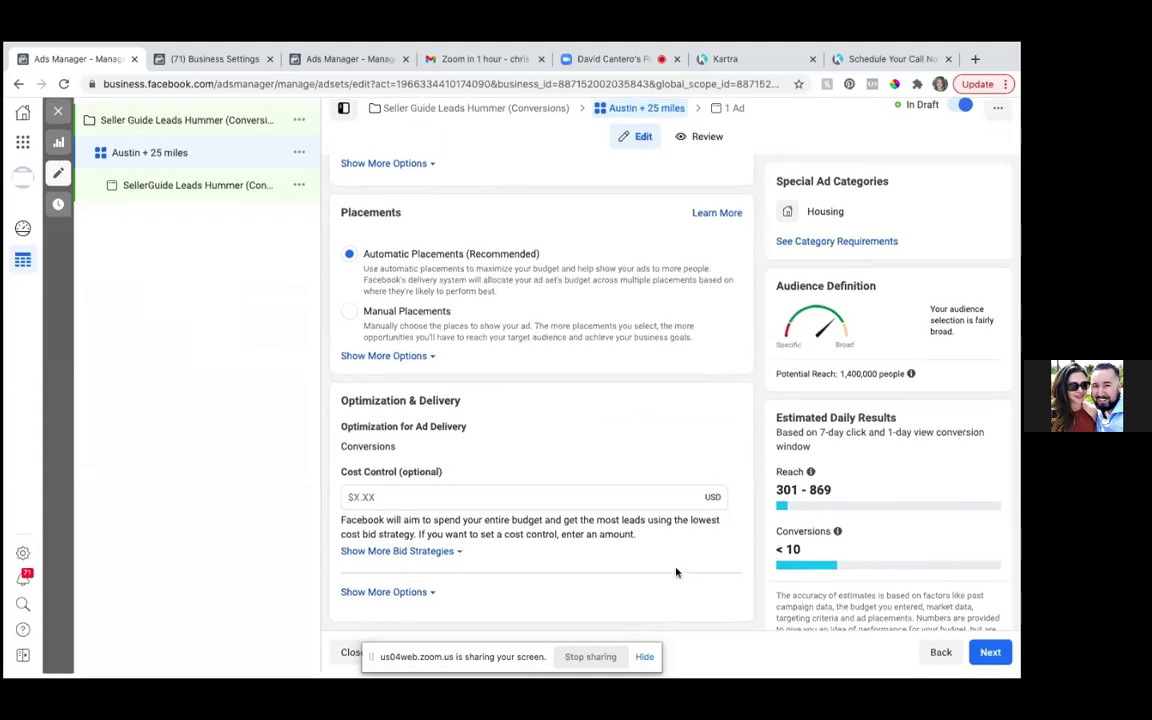
mouse_move(999, 660)
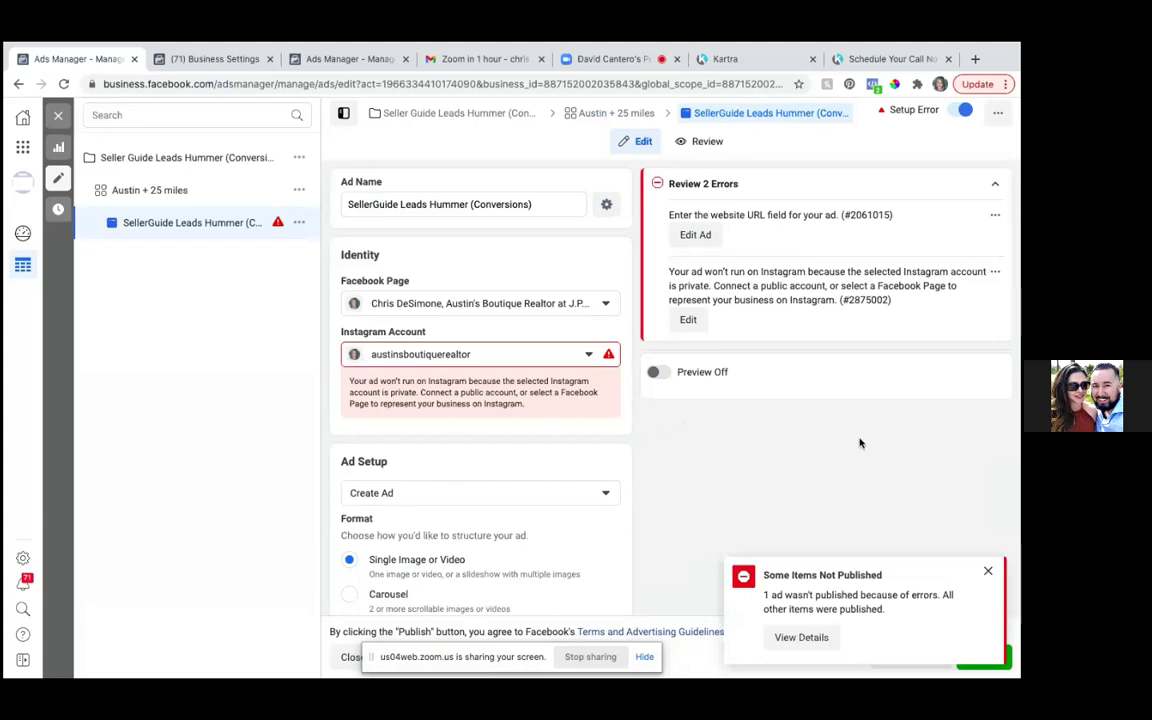
- Dismiss the not-published notice, set Ad Setup to Use Existing Post, and open Select Post
click(990, 572)
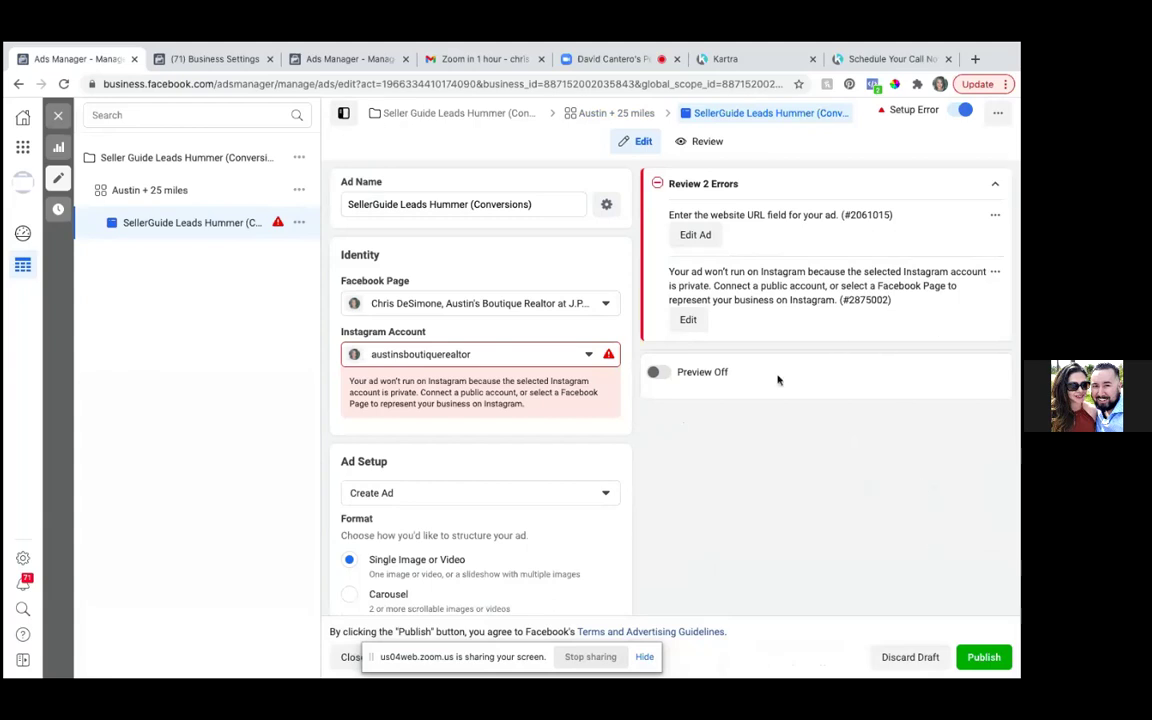
click(608, 494)
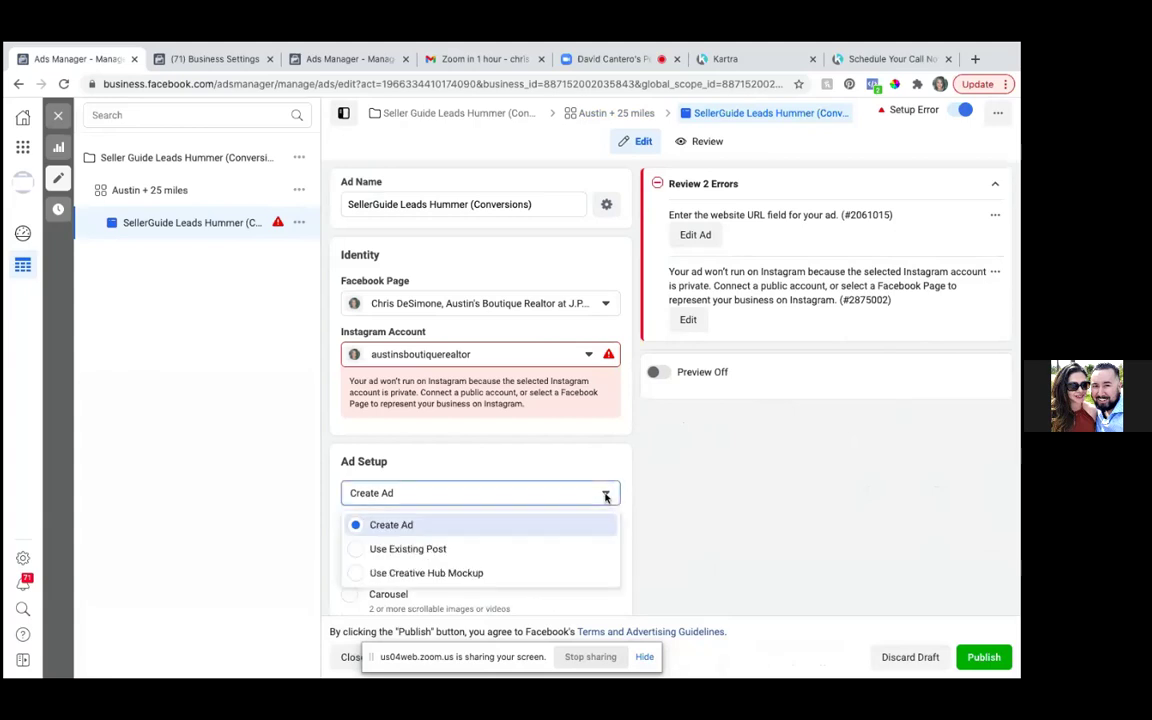
click(358, 550)
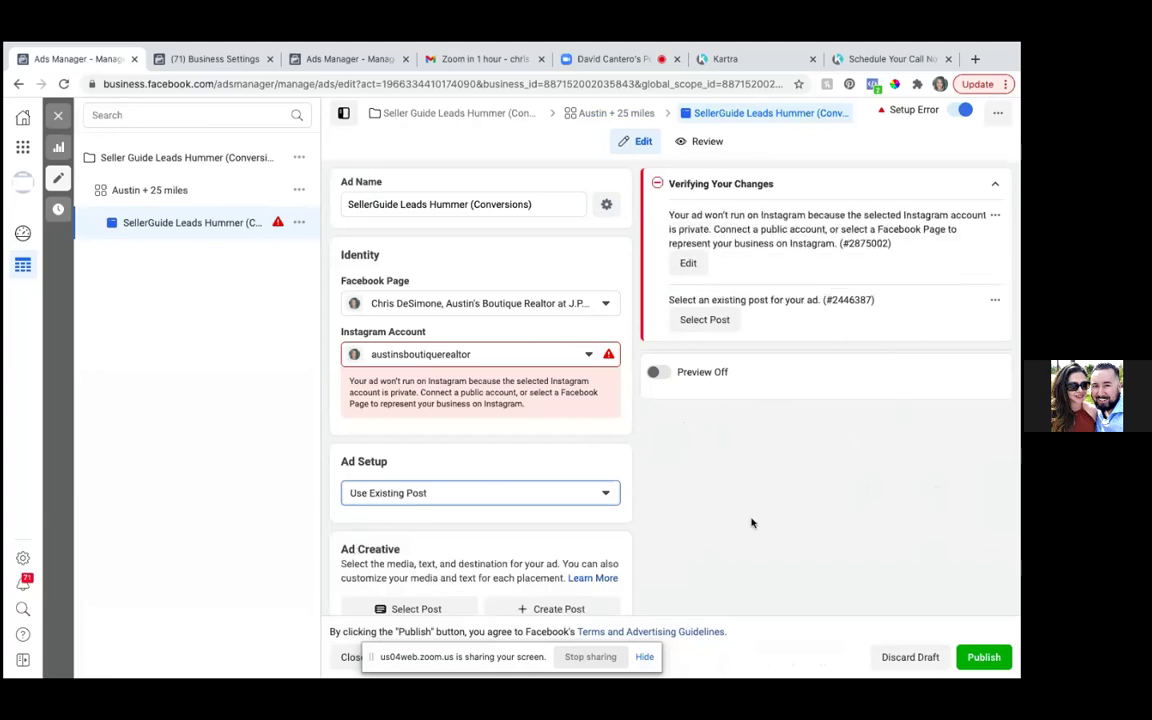
scroll(752, 523, down, 4)
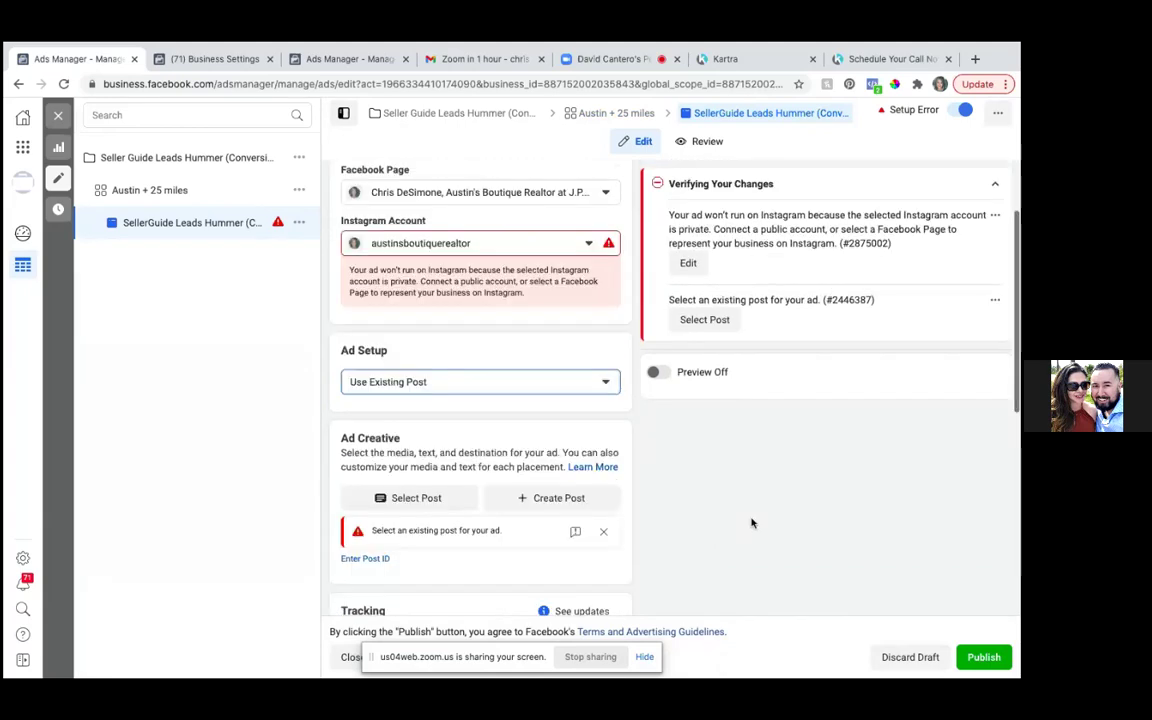
scroll(752, 523, down, 1)
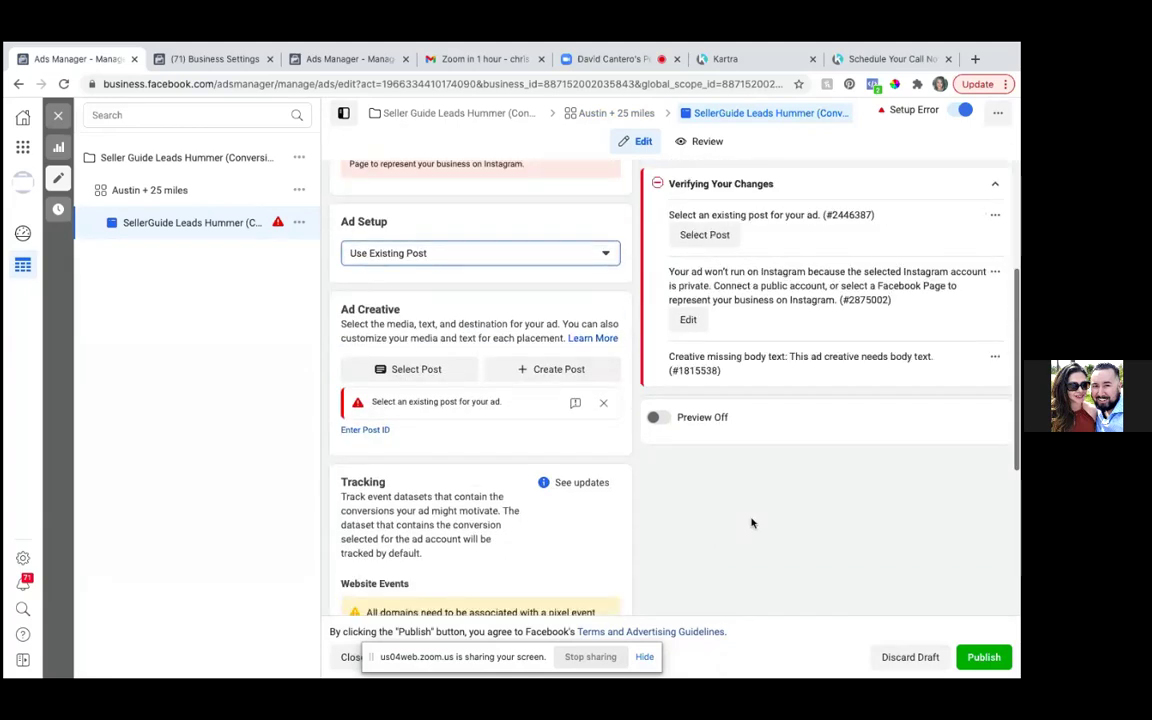
click(406, 370)
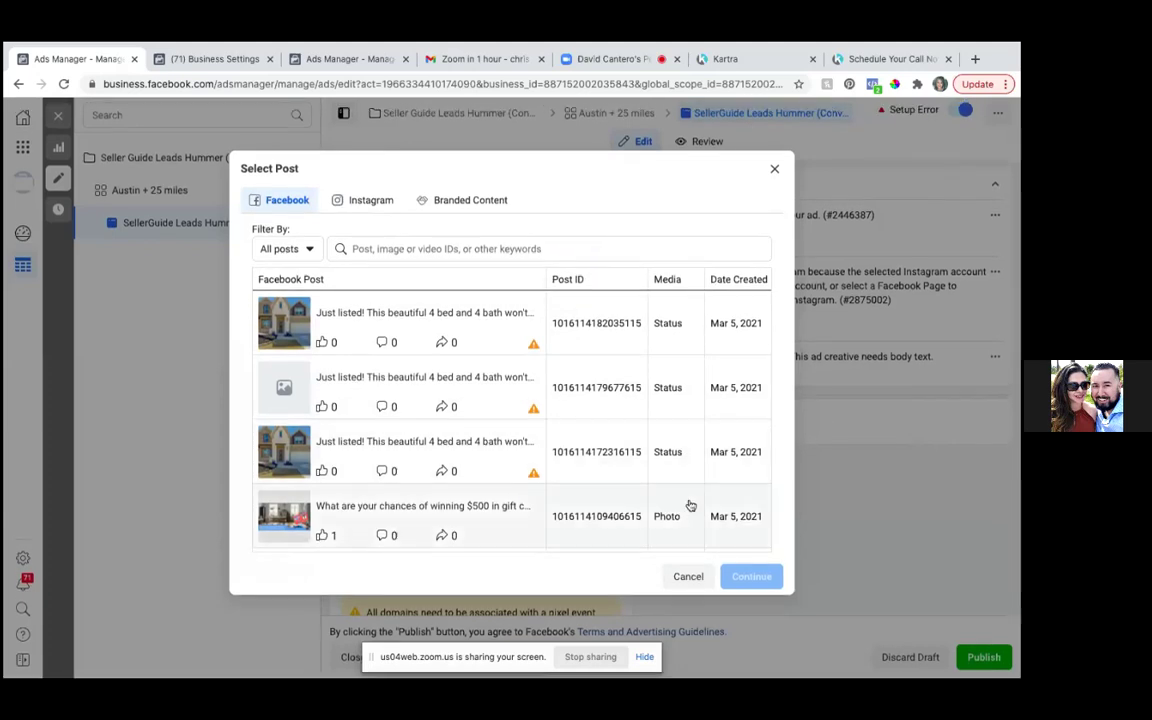
scroll(690, 505, down, 5)
scroll(690, 505, down, 4)
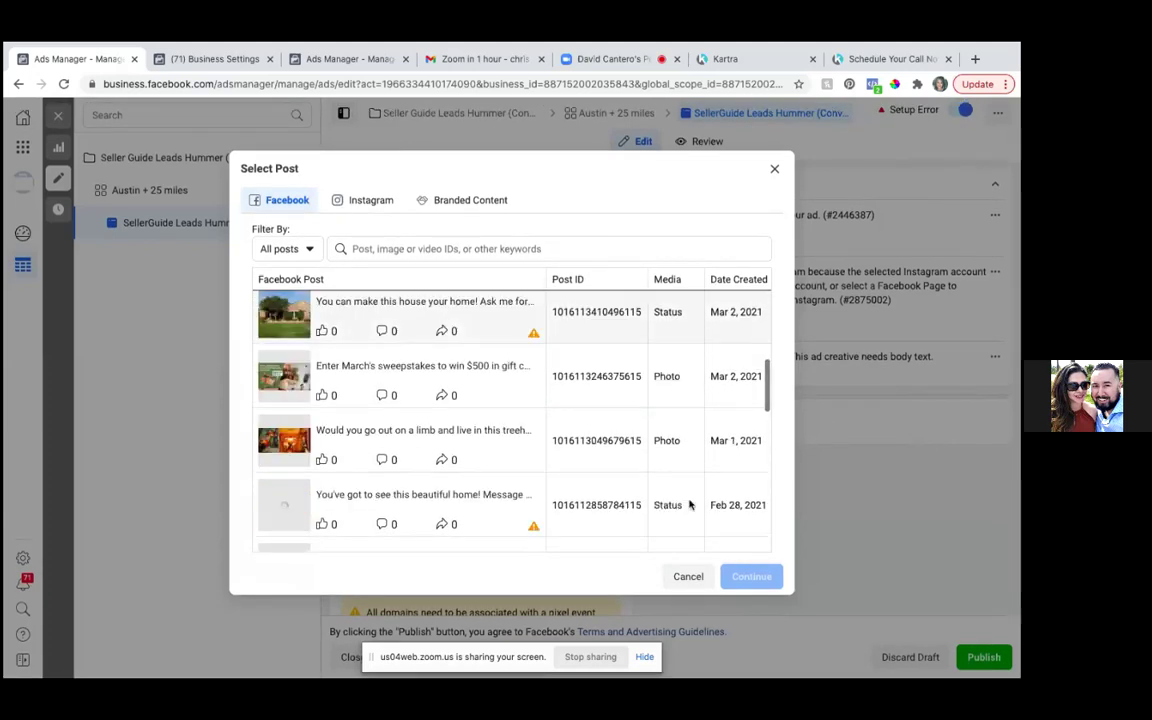
scroll(690, 505, down, 4)
scroll(690, 505, down, 4)
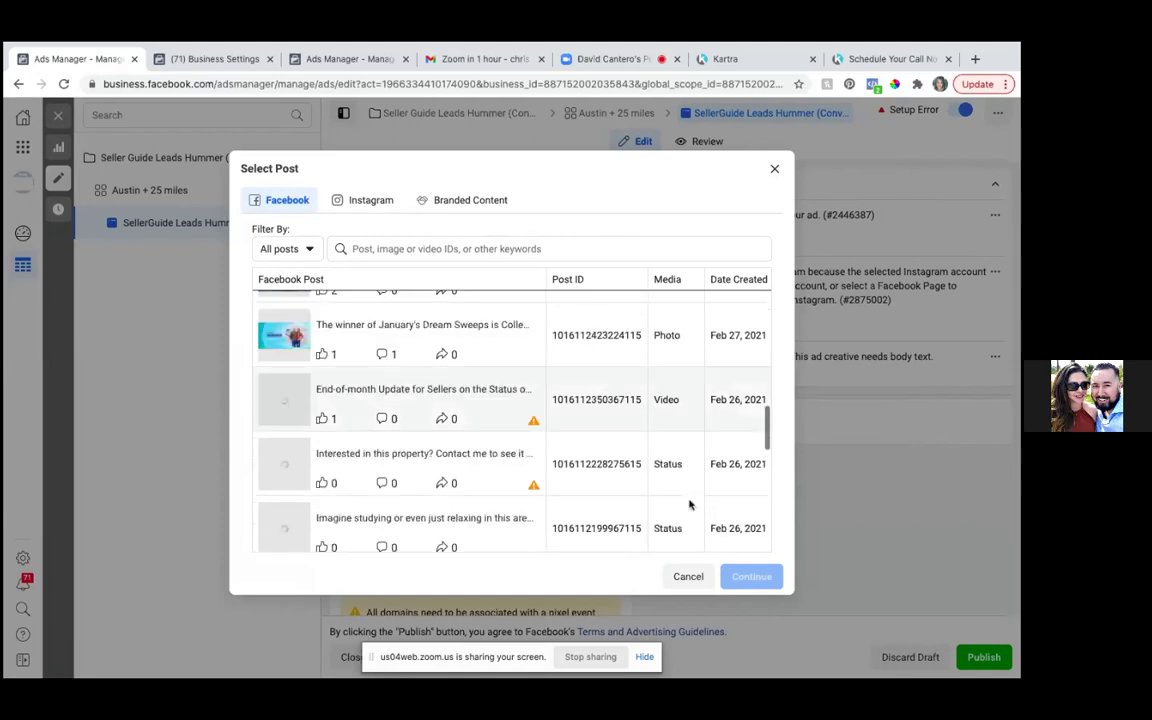
scroll(690, 505, up, 3)
scroll(690, 505, up, 10)
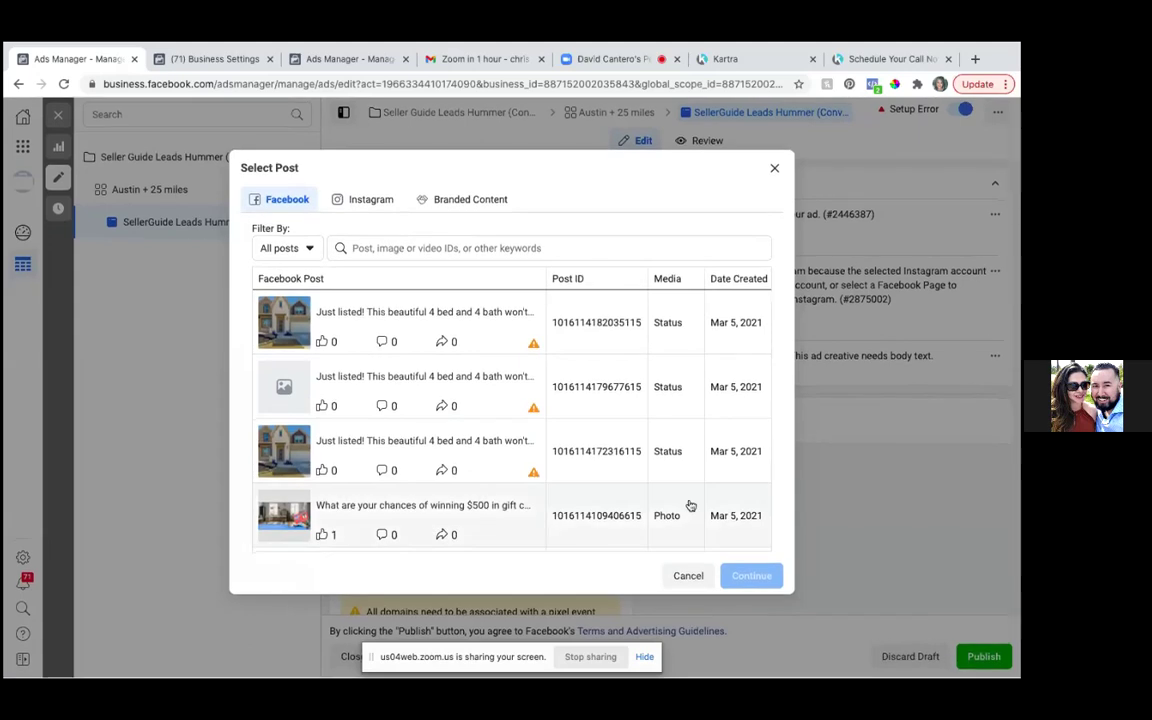
scroll(690, 506, down, 4)
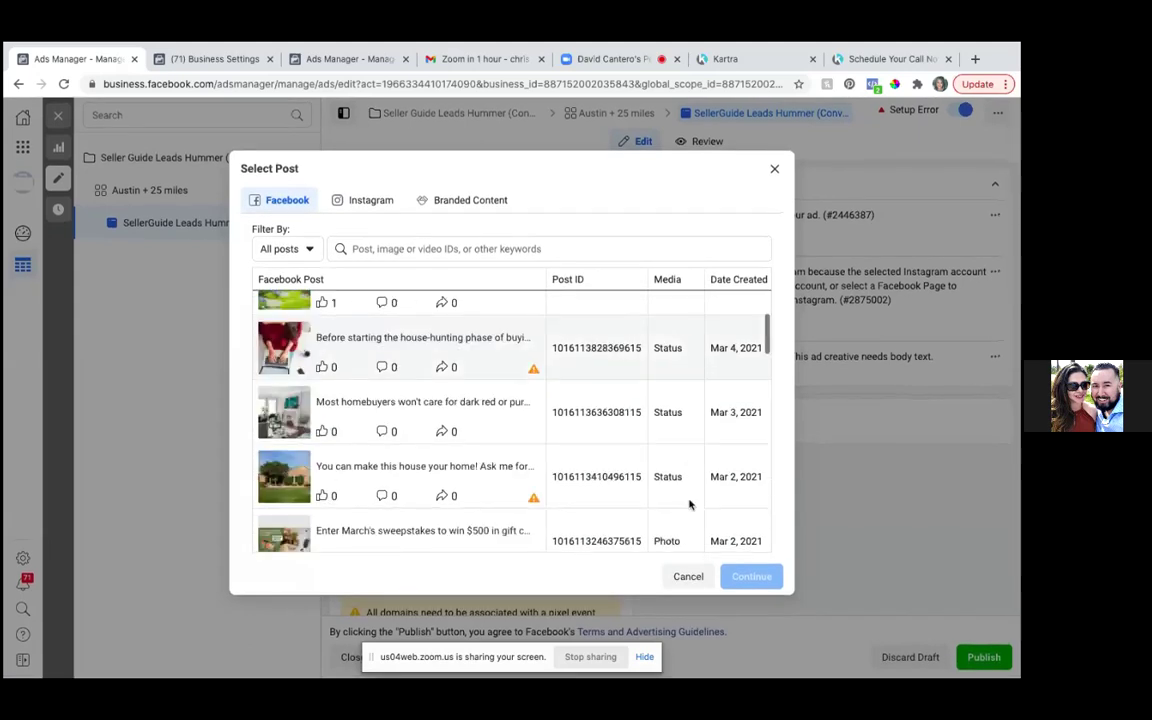
scroll(689, 505, down, 4)
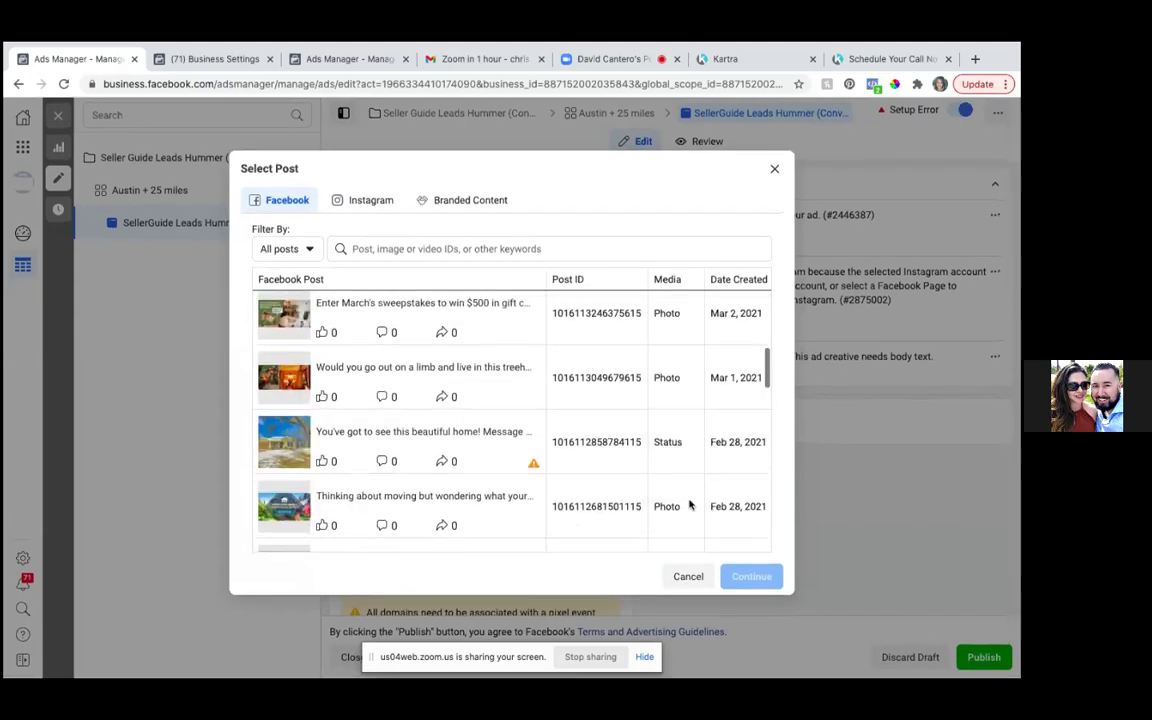
scroll(689, 505, down, 3)
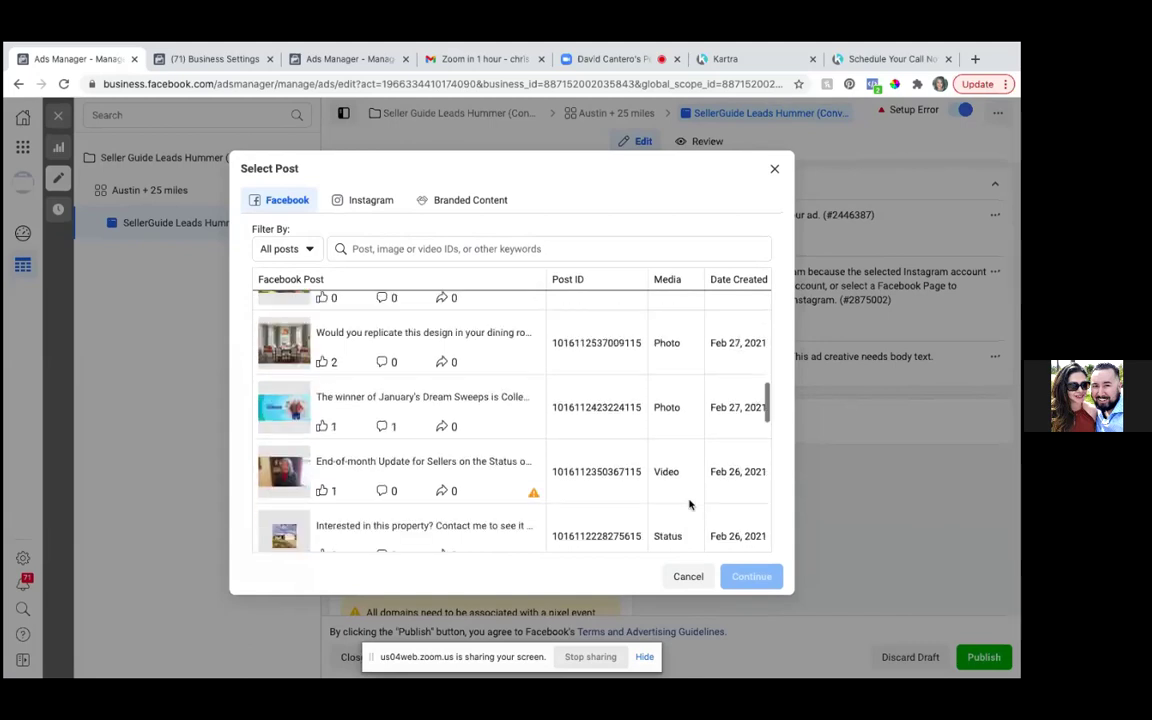
scroll(689, 505, down, 3)
scroll(689, 505, down, 2)
scroll(689, 505, down, 5)
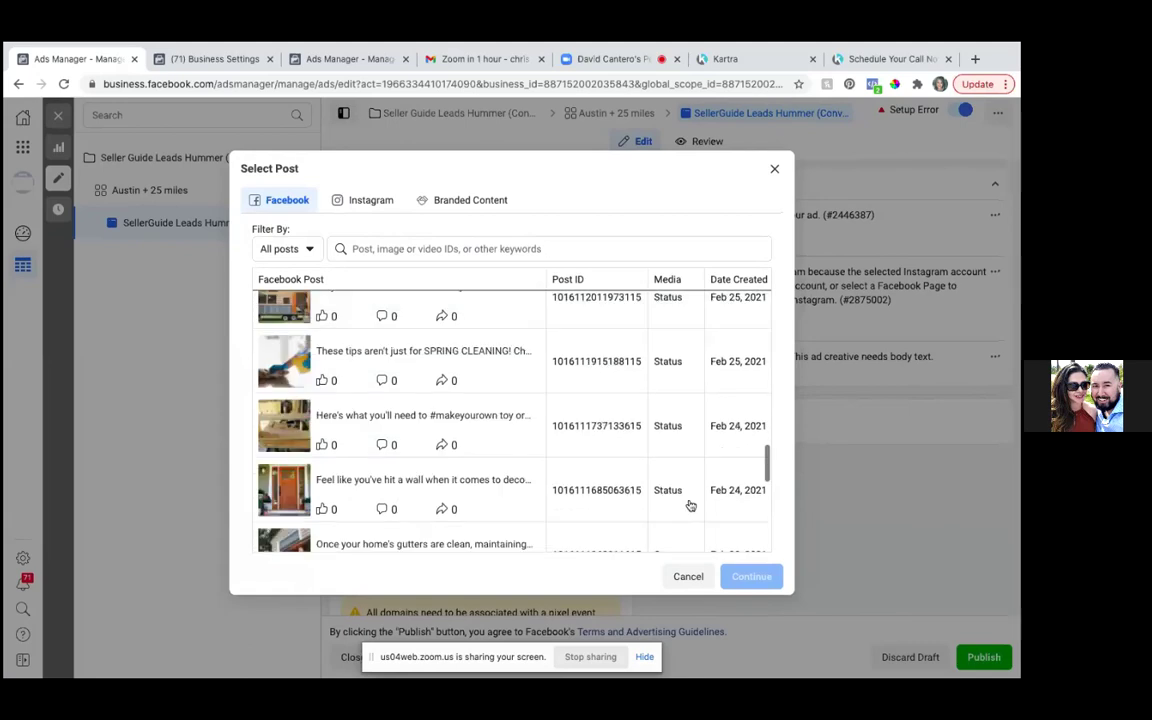
scroll(689, 505, down, 5)
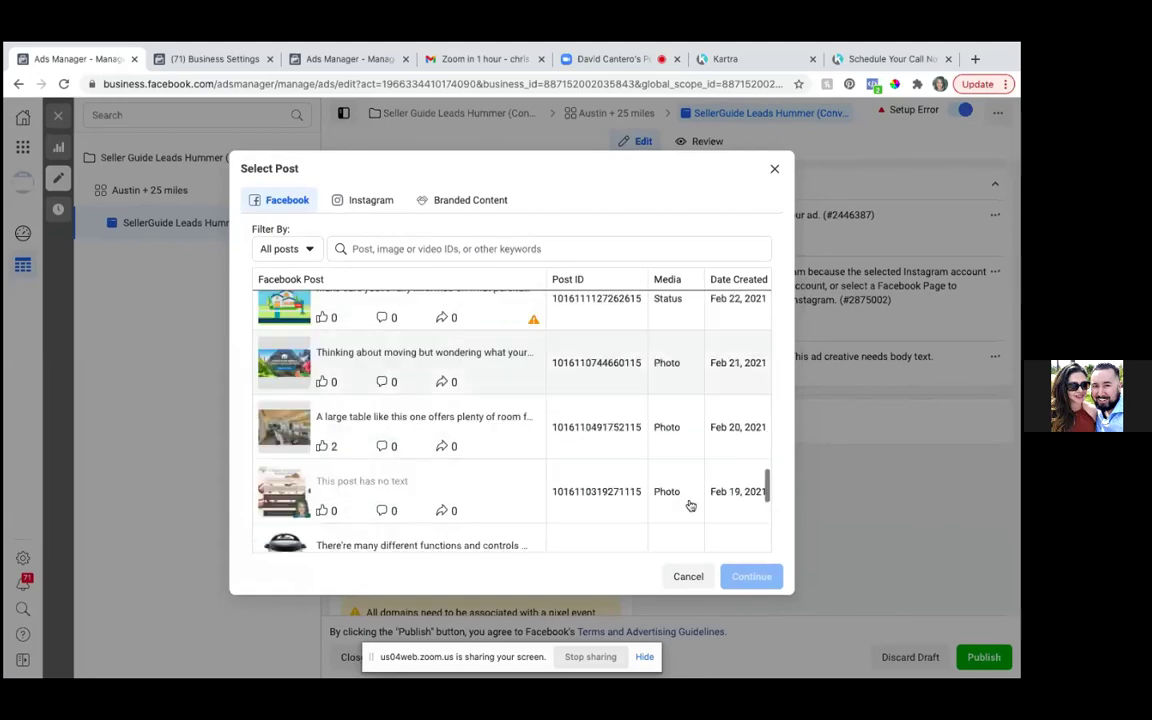
scroll(689, 505, down, 2)
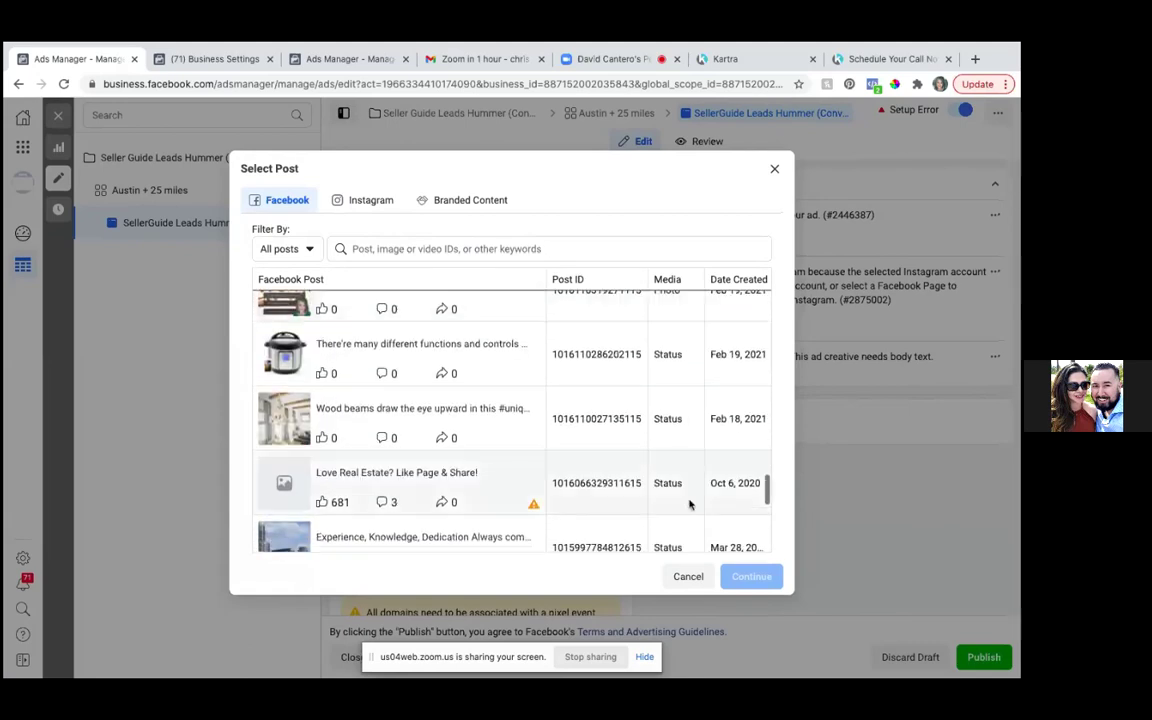
scroll(689, 505, down, 4)
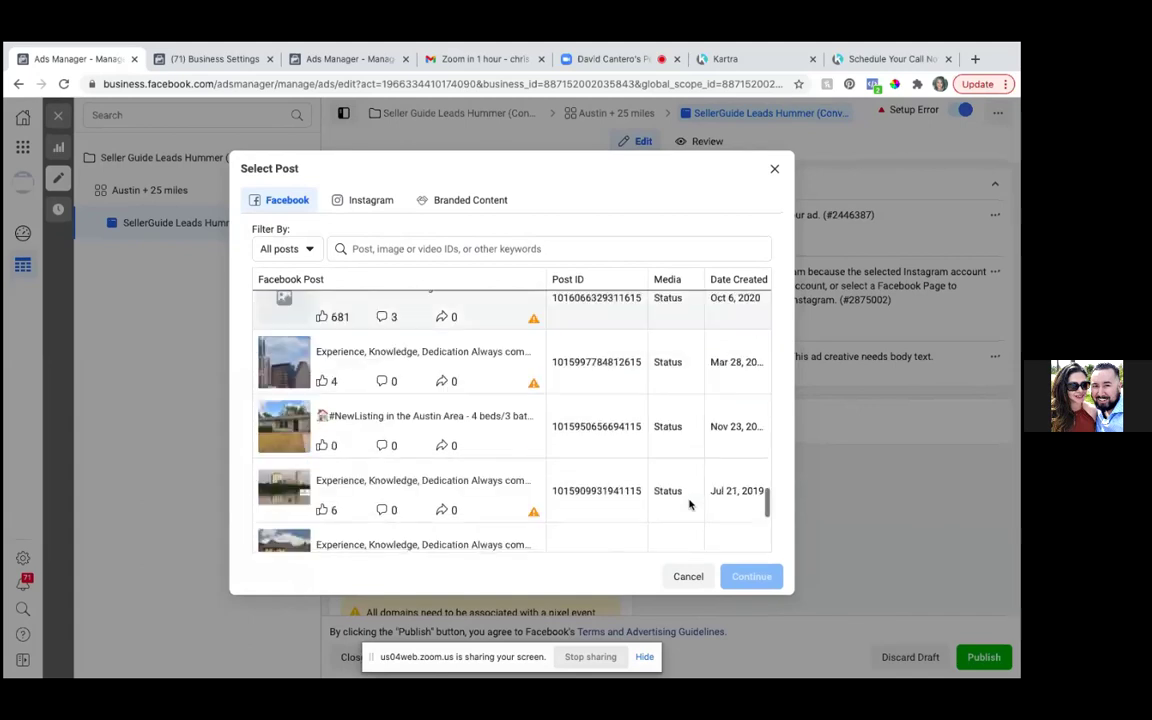
scroll(689, 505, down, 3)
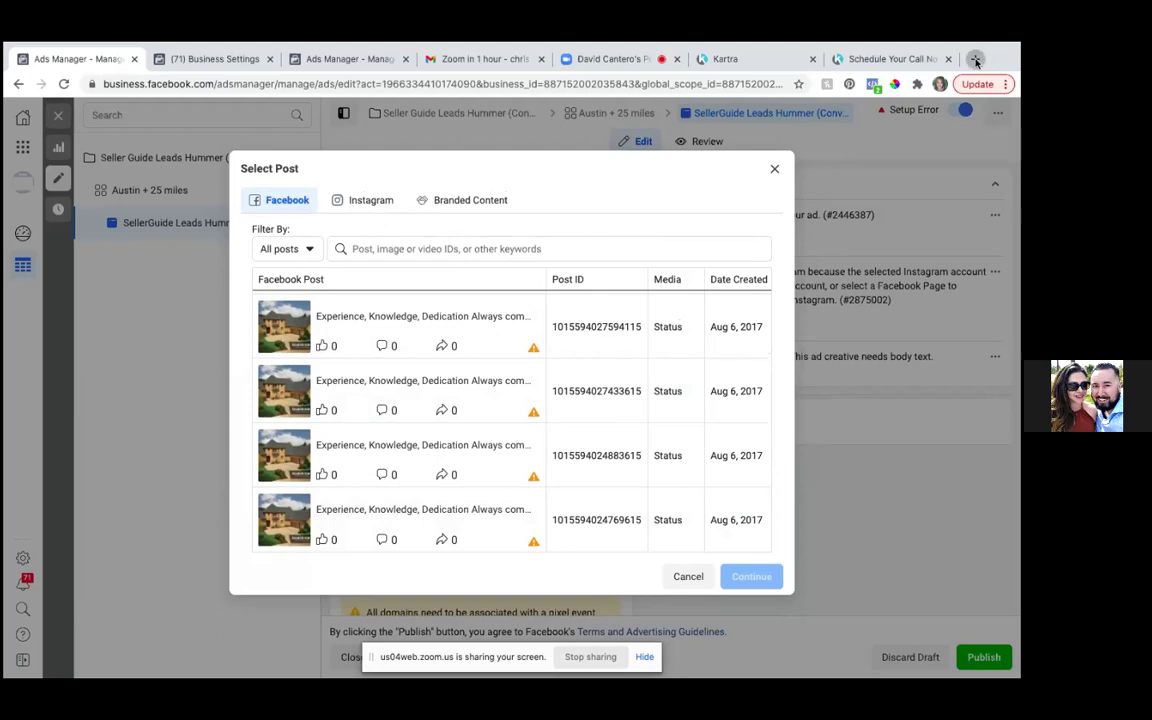
click(975, 62)
text(www)
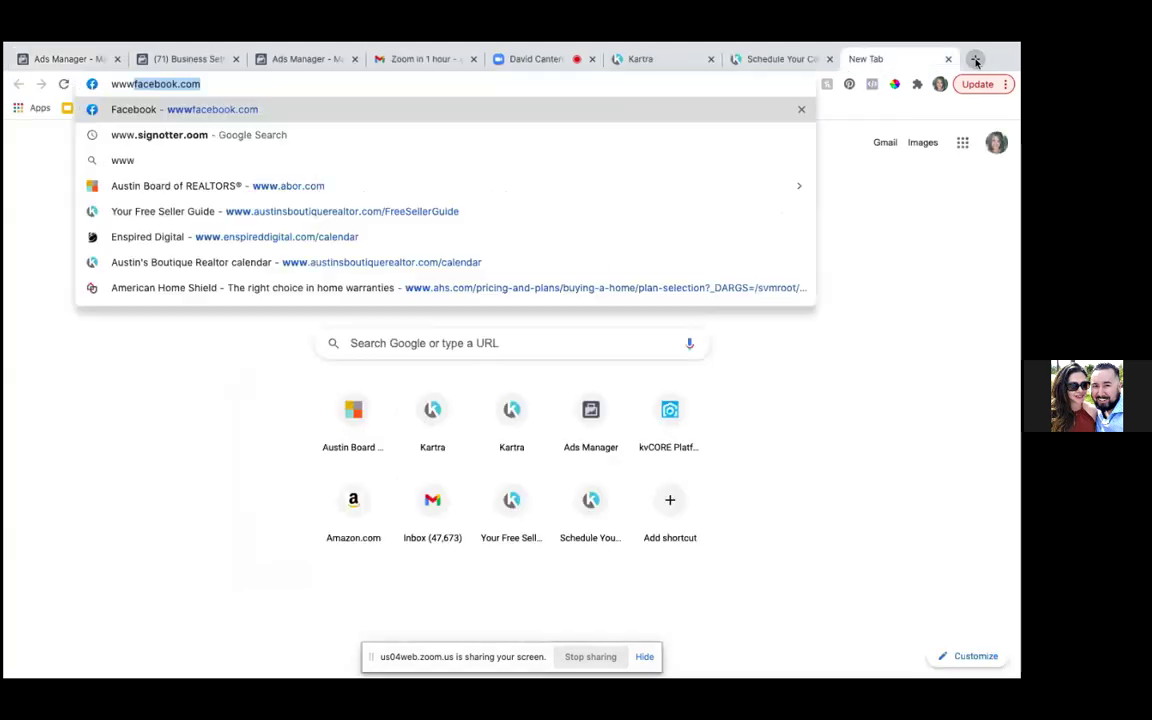
text(.faceb)
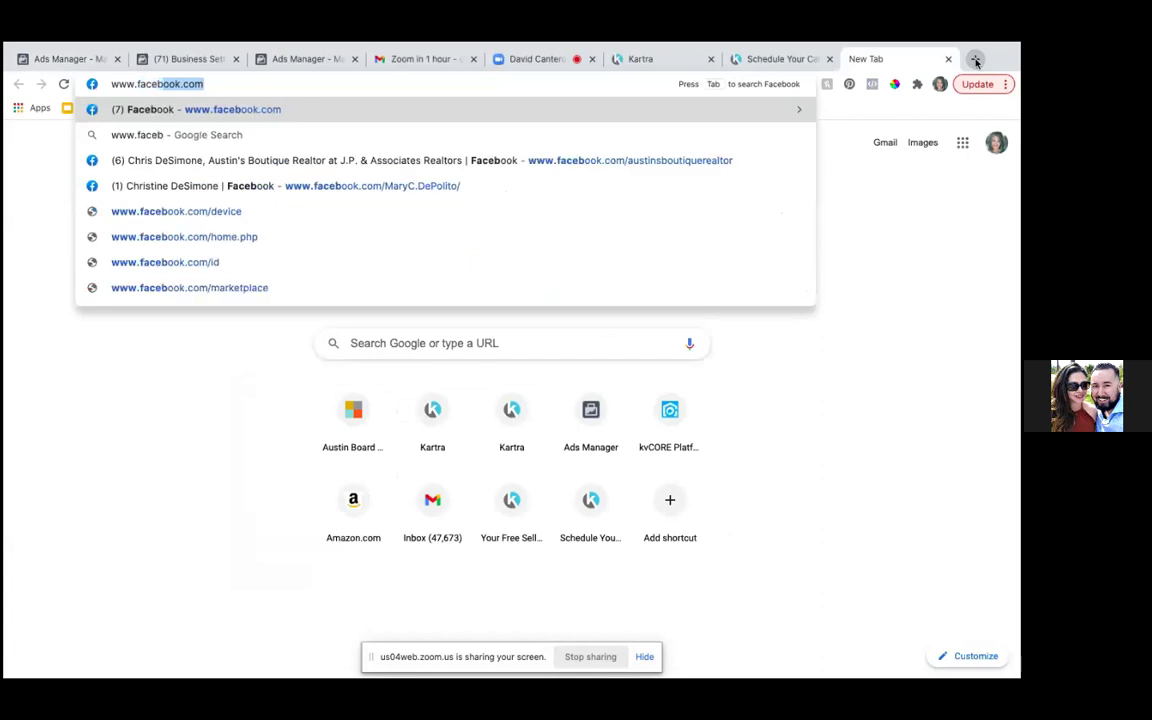
text(ook.com)
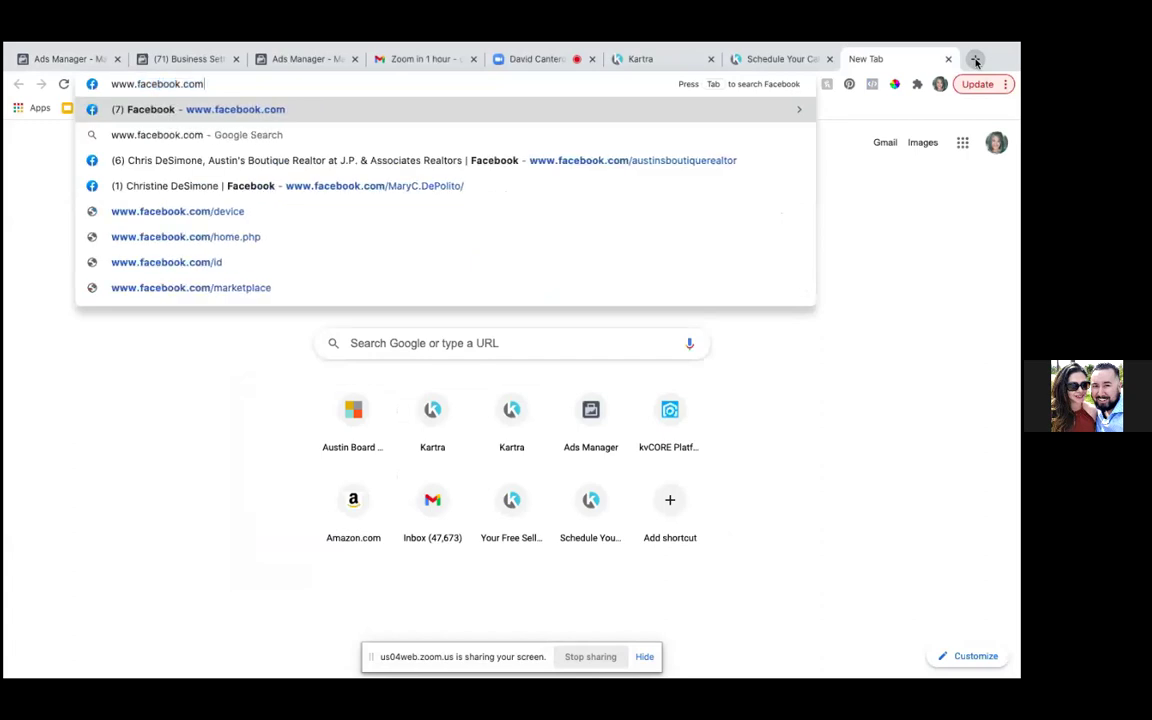
key(Return)
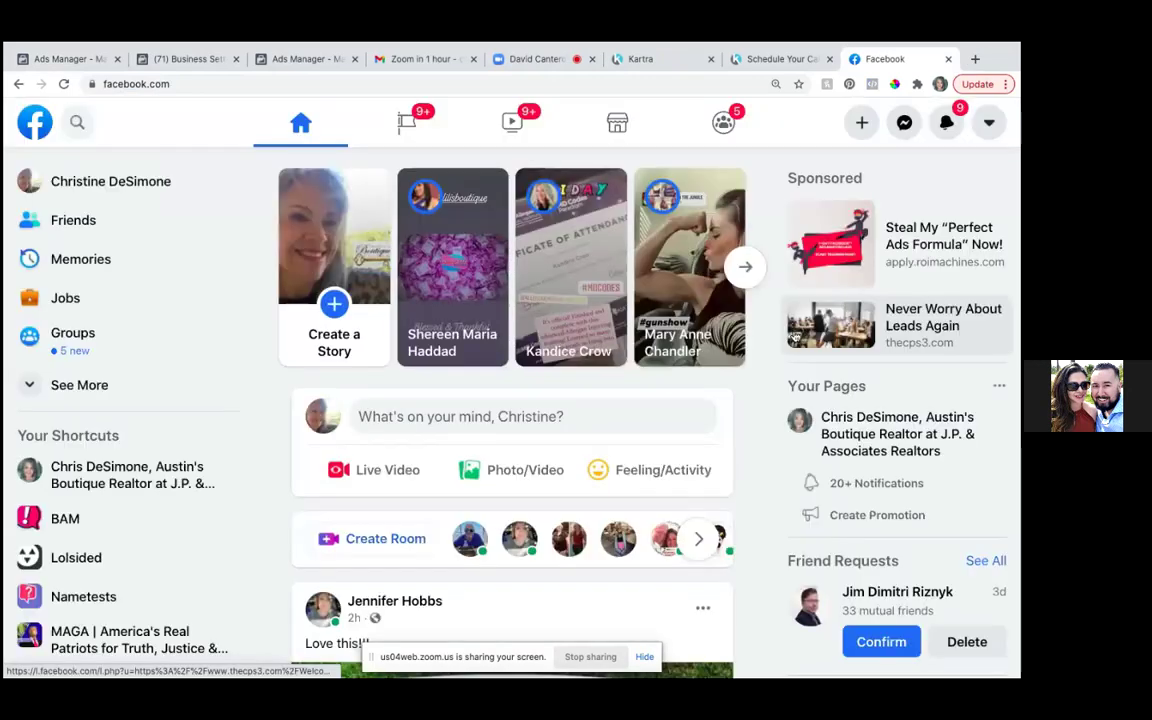
- Open the realtor's business Page from the sidebar and go to its Videos section under More
click(182, 478)
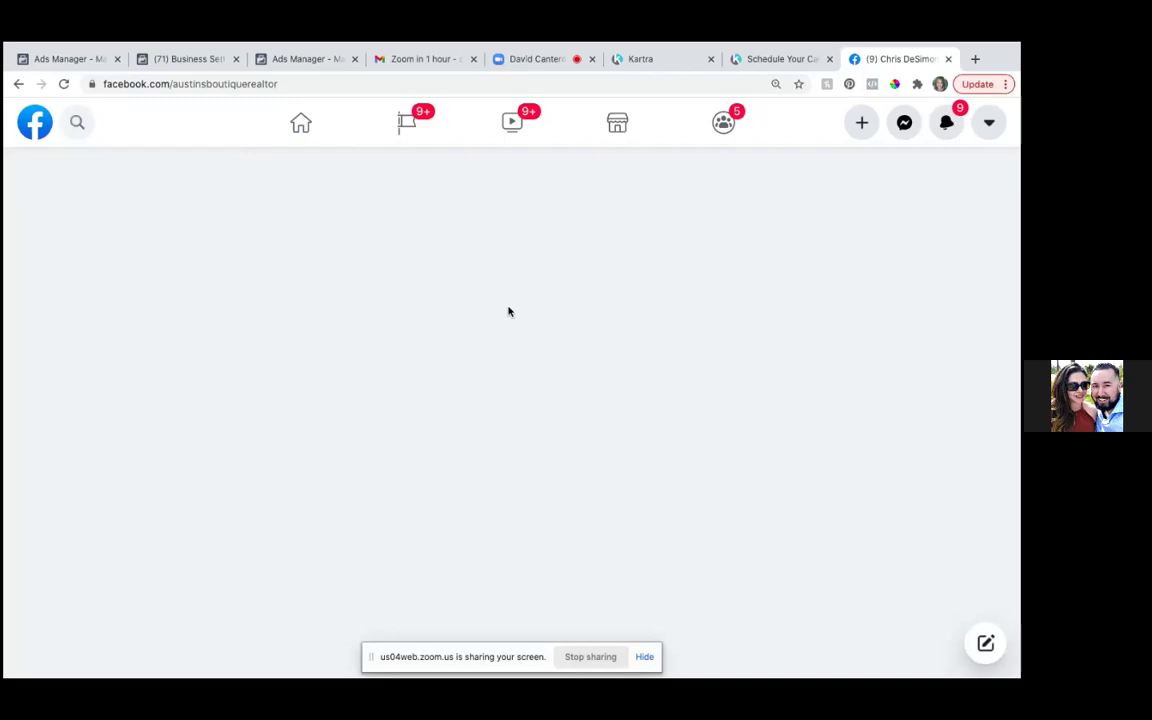
scroll(684, 200, down, 2)
scroll(684, 200, down, 1)
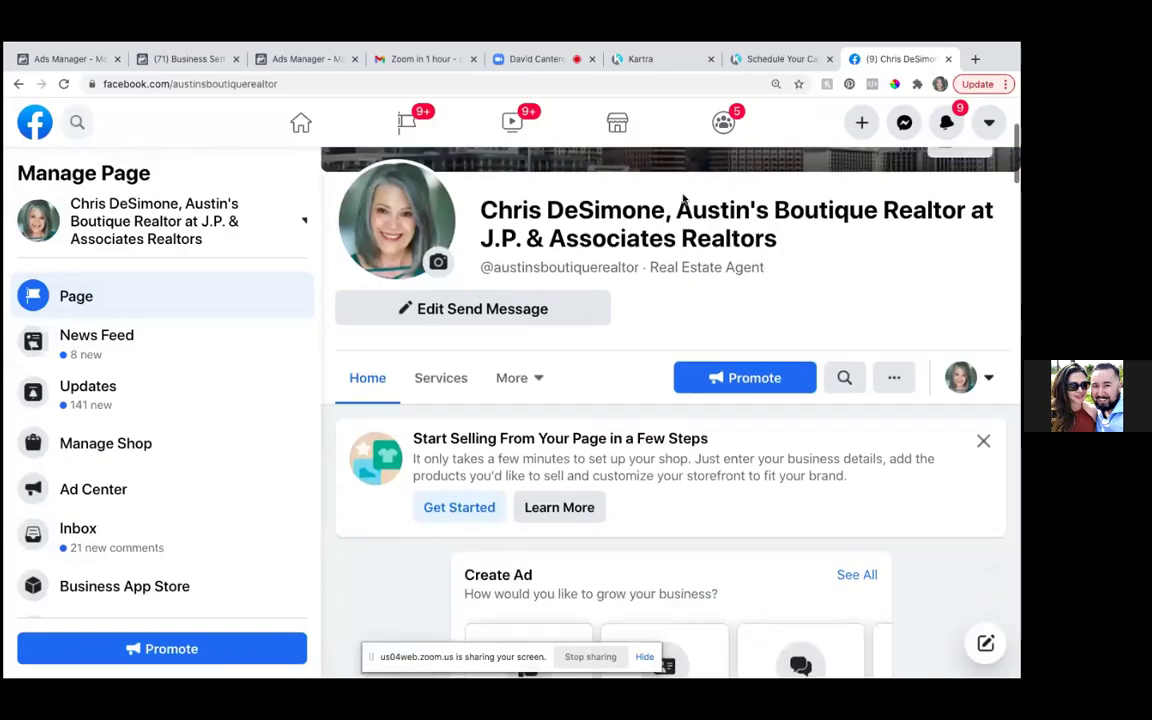
scroll(684, 200, up, 3)
scroll(681, 198, down, 2)
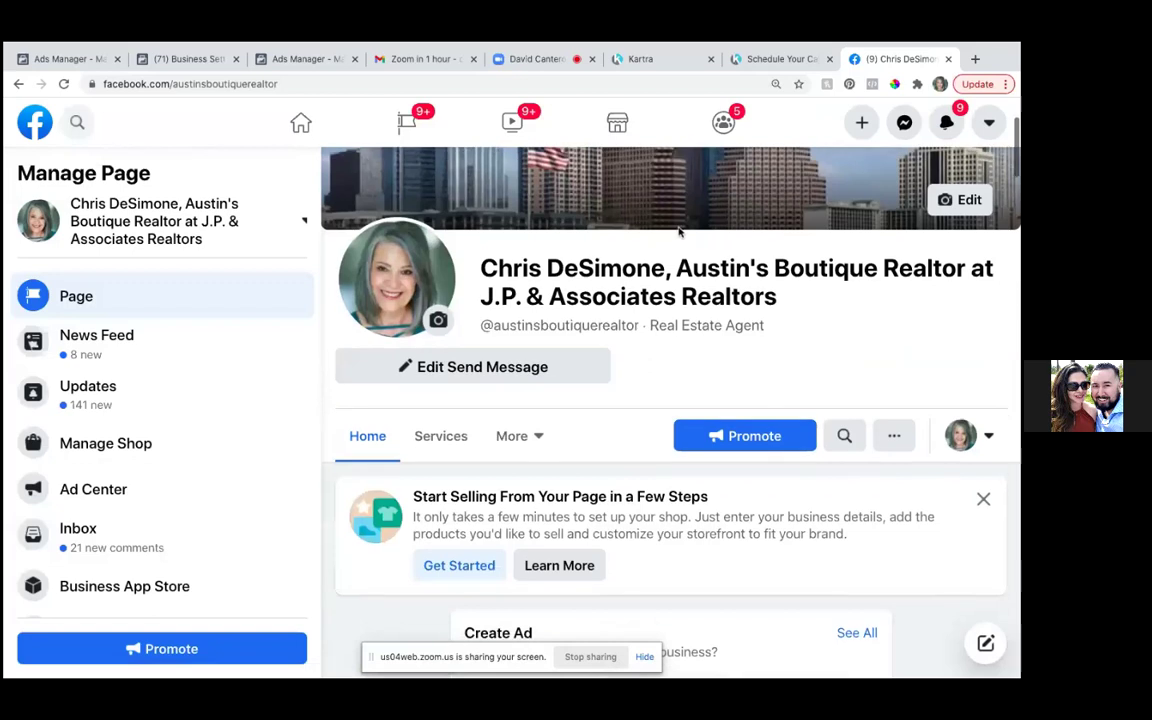
click(532, 437)
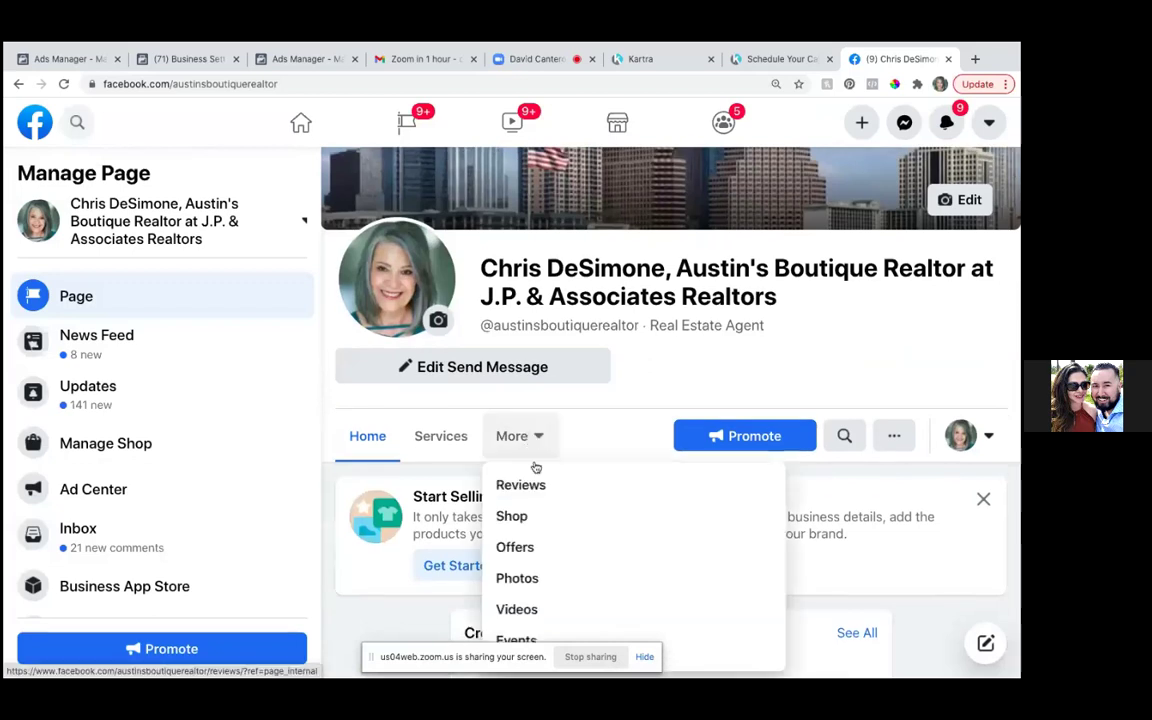
click(524, 609)
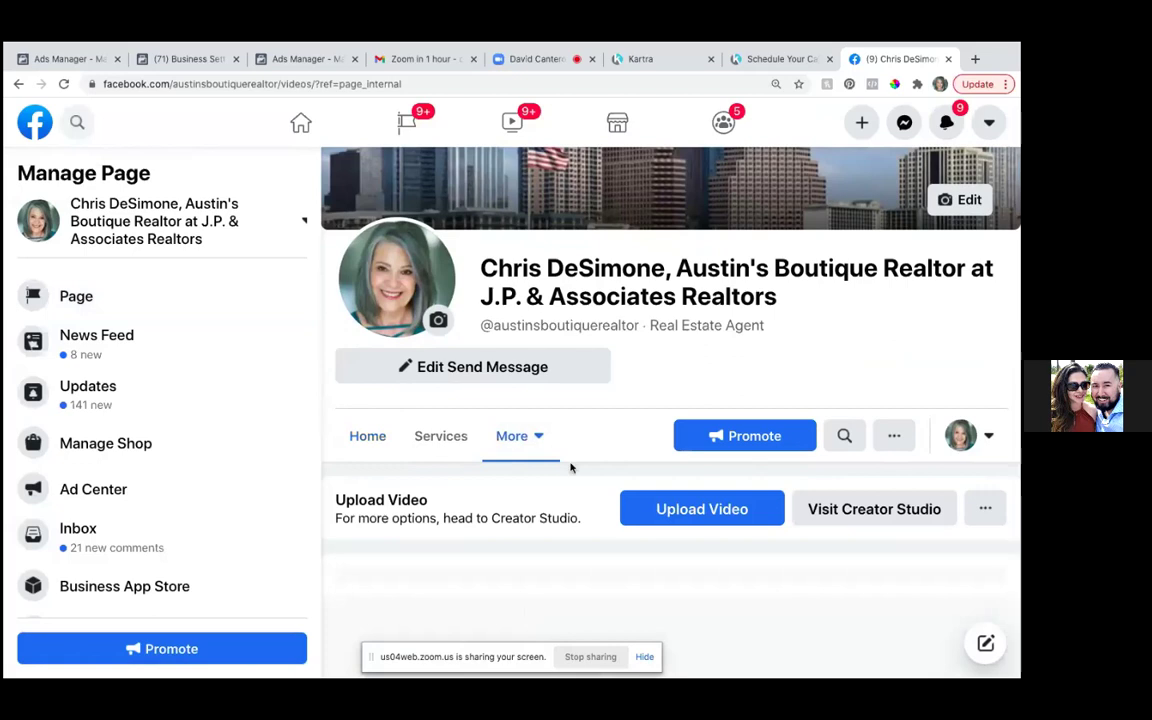
- Find and open the 'A MESSAGE TO HOMEOWNERS' video post, then pause it
scroll(574, 455, down, 1)
scroll(577, 442, down, 5)
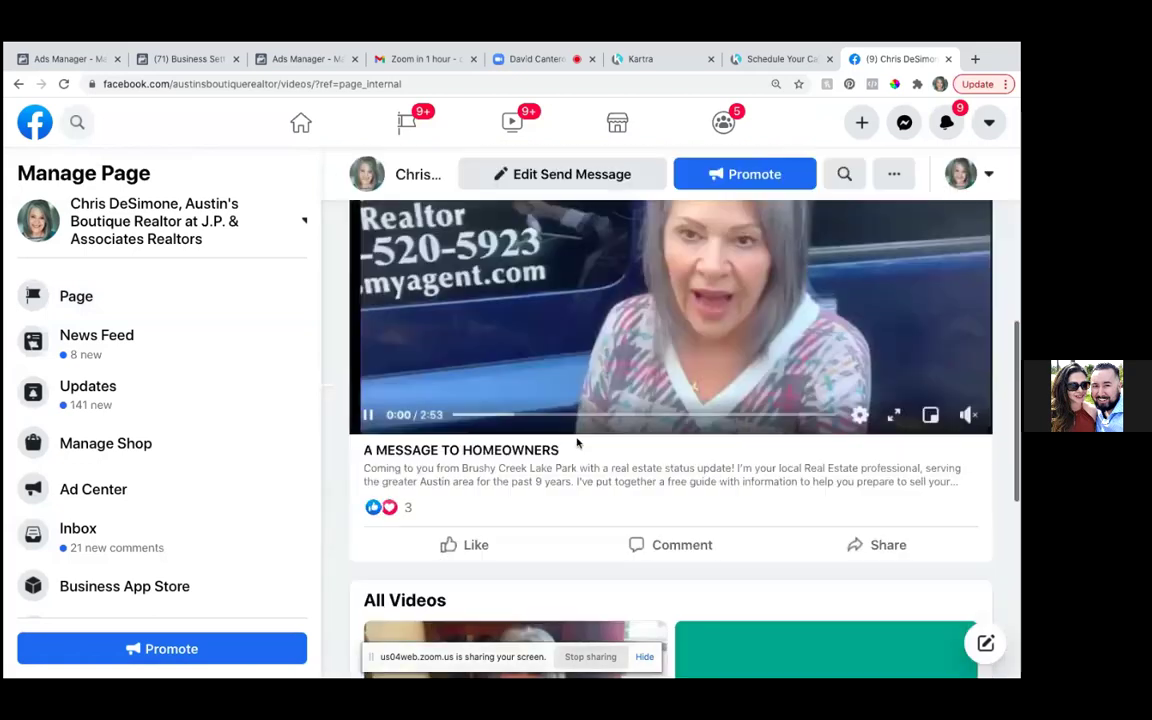
scroll(593, 380, up, 1)
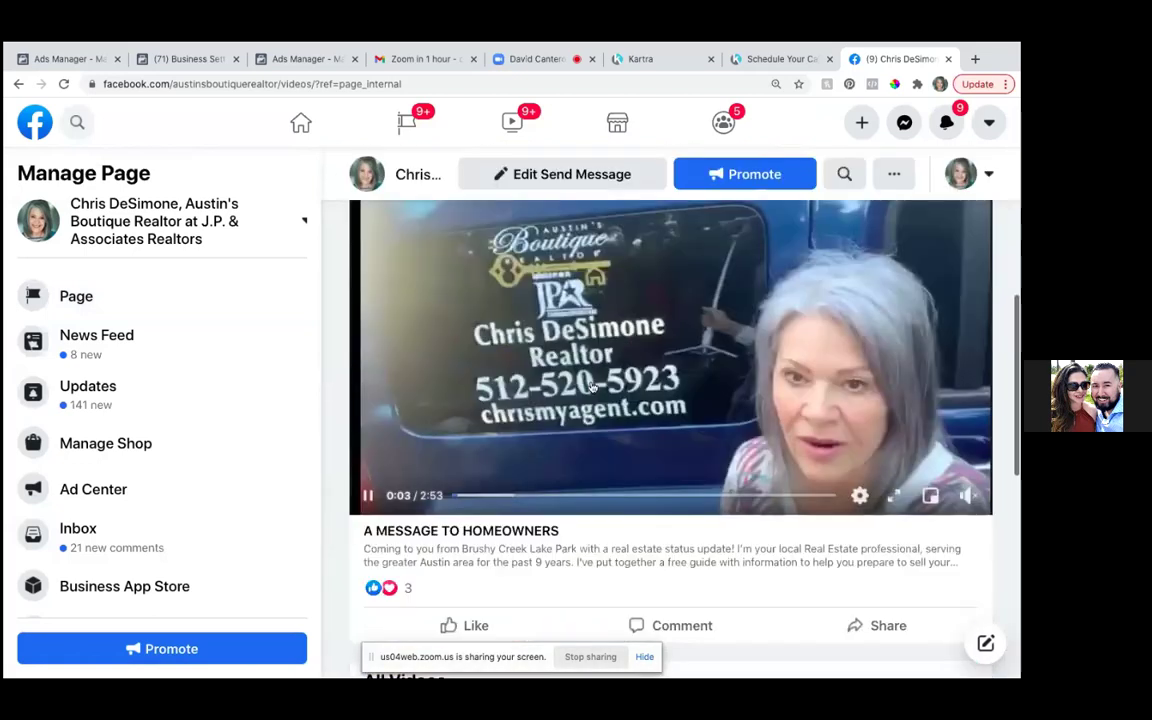
scroll(592, 386, up, 1)
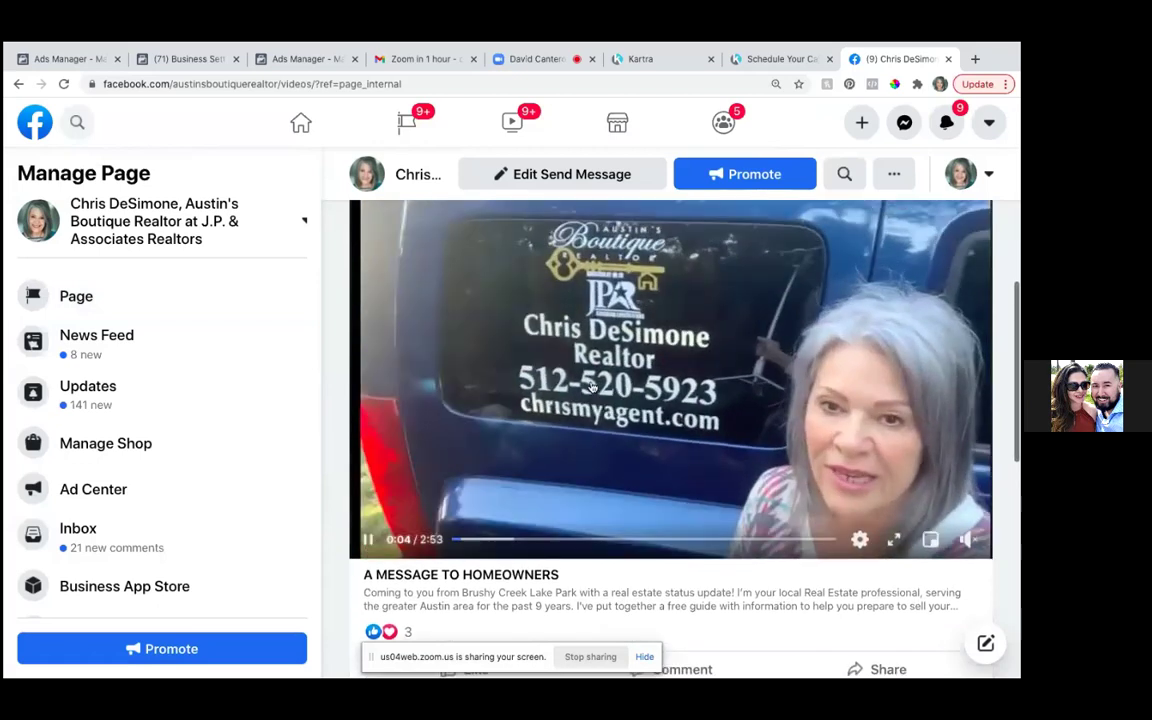
scroll(592, 386, up, 1)
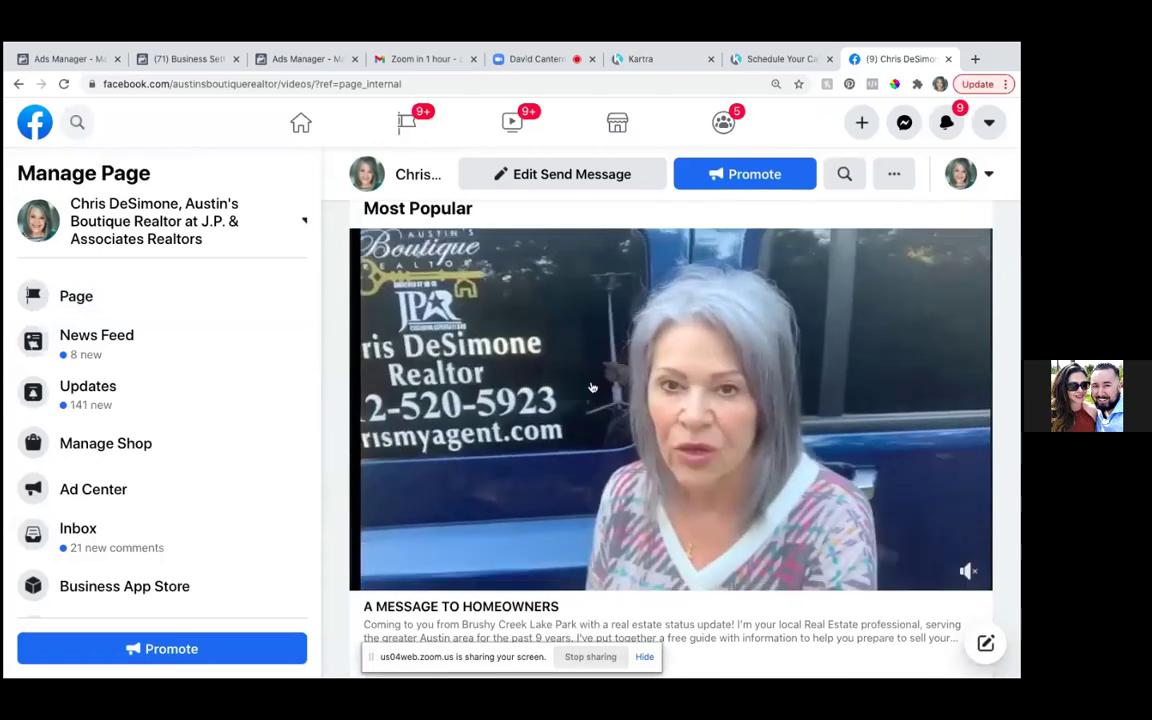
scroll(592, 386, down, 1)
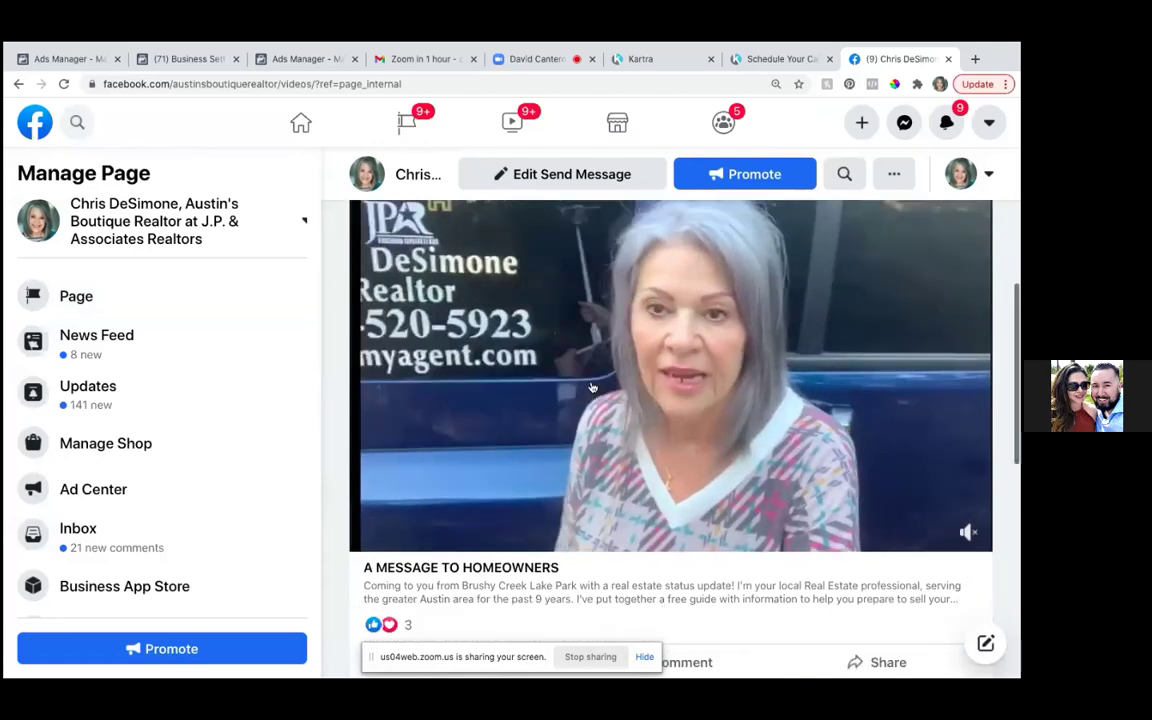
scroll(592, 386, down, 3)
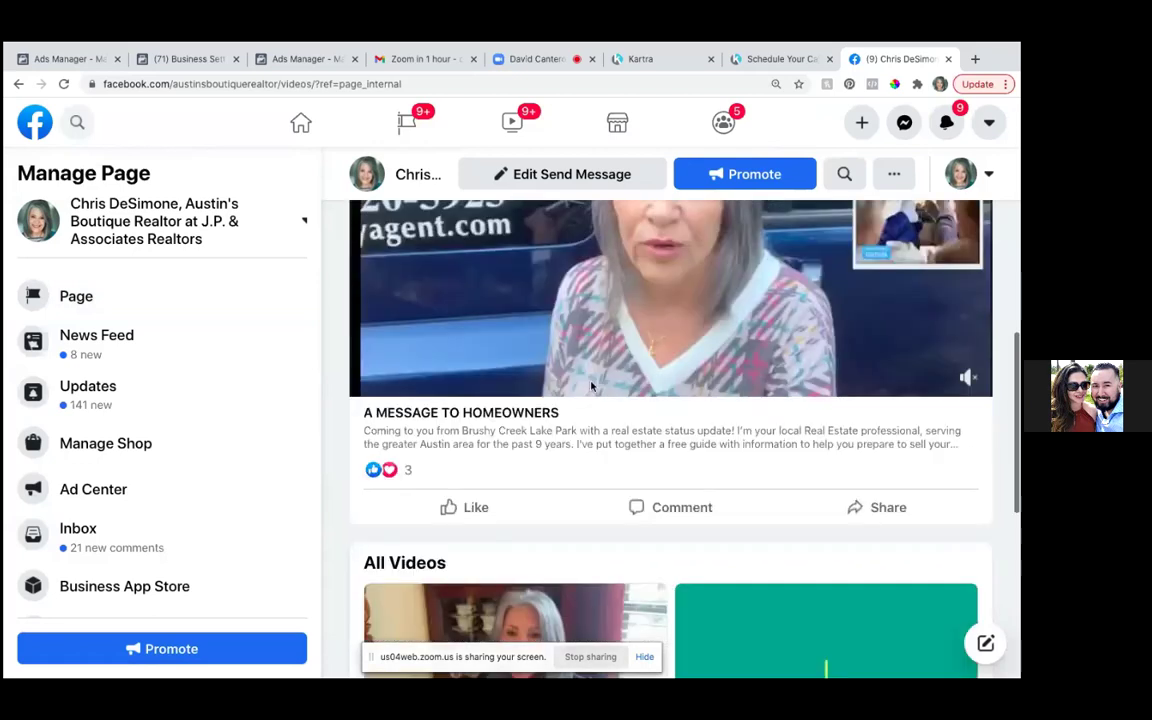
scroll(592, 386, down, 8)
scroll(592, 386, down, 2)
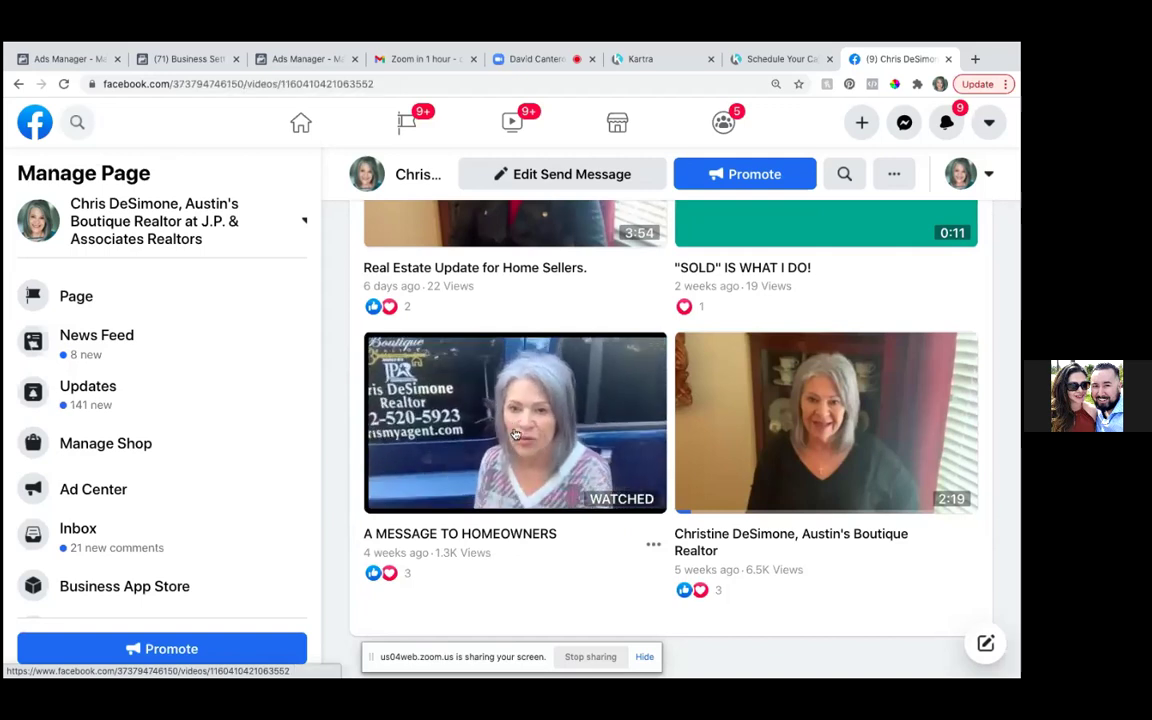
click(515, 434)
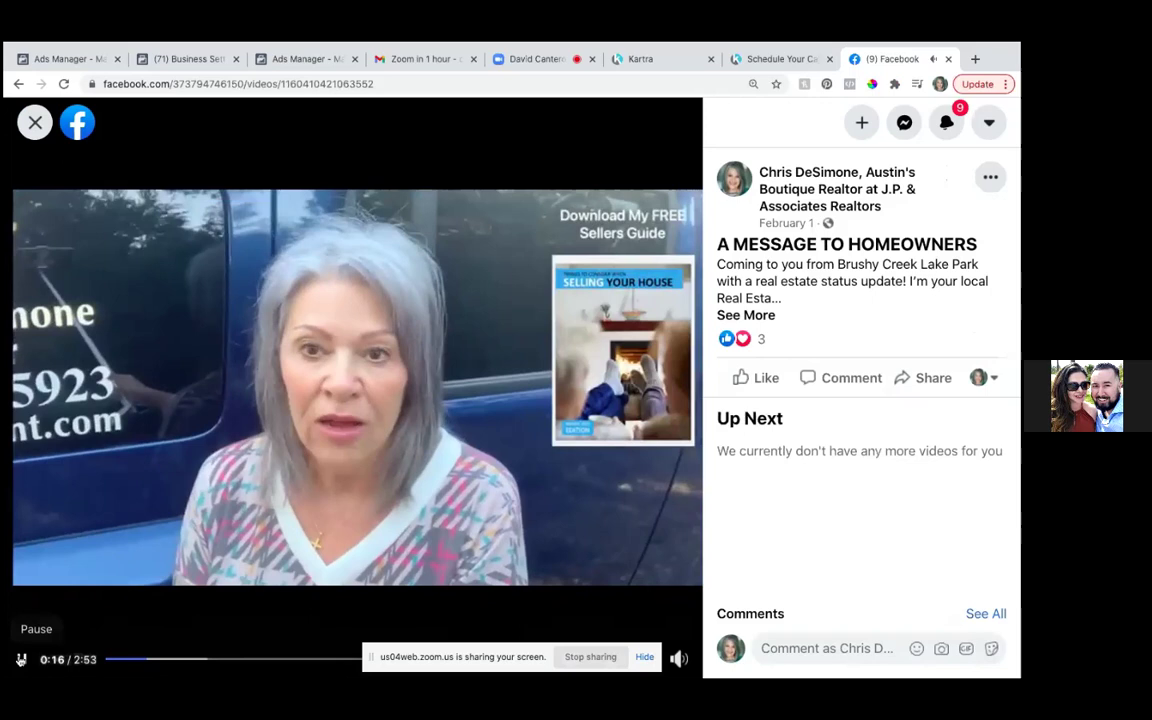
click(21, 659)
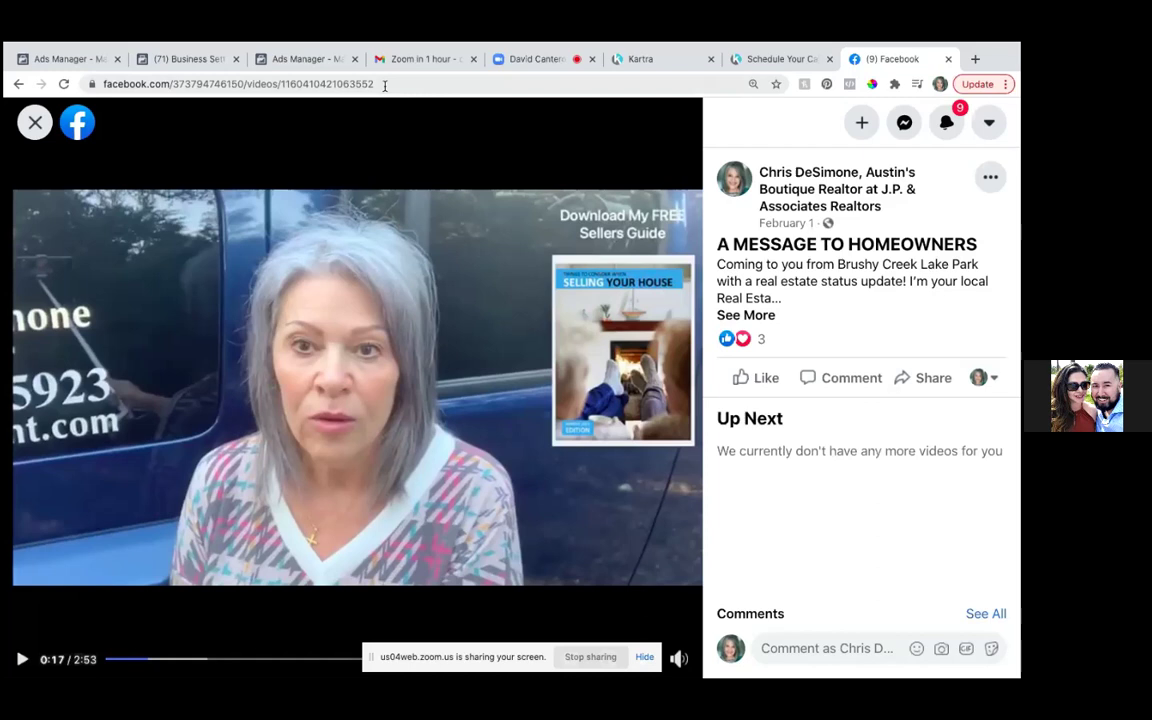
- Copy the video's numeric ID from the address bar and return to the Ads Manager tab
drag(384, 86, 172, 84)
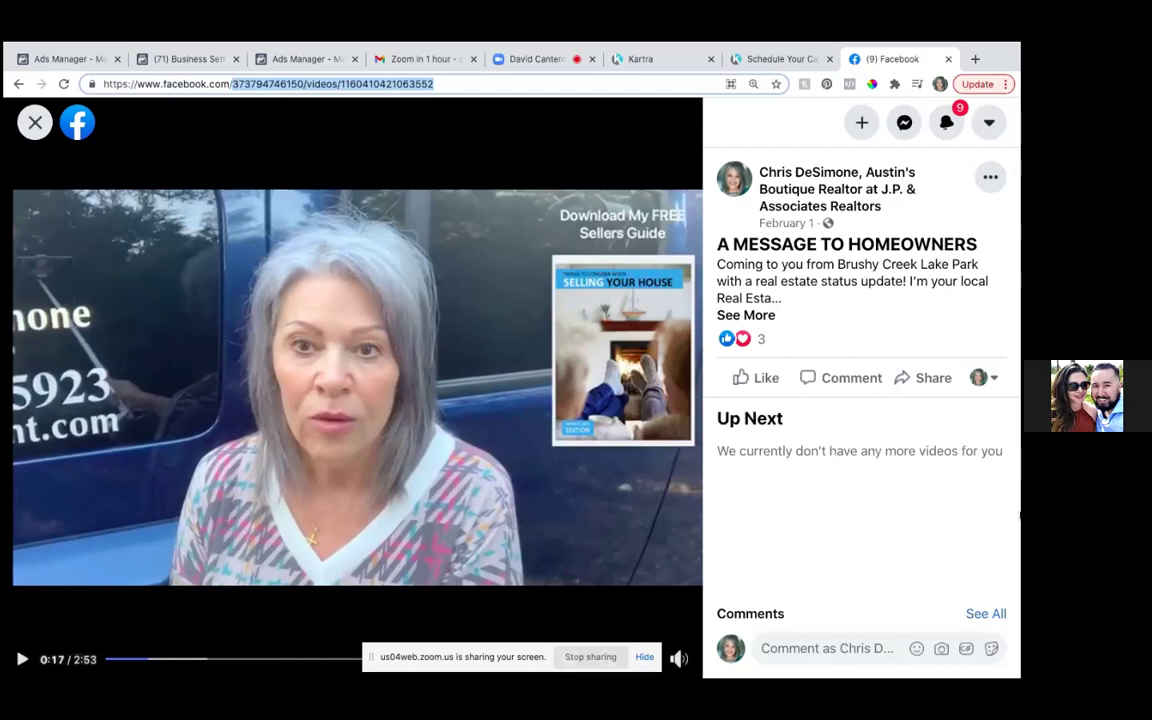
key(BackSpace)
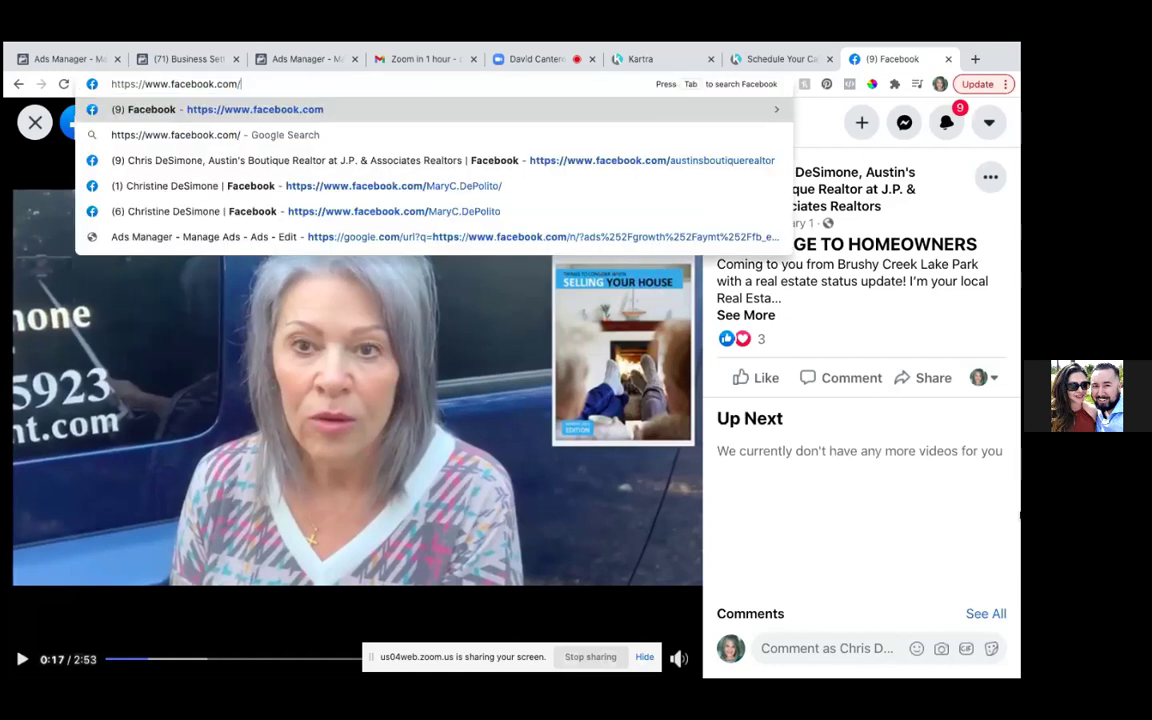
click(885, 545)
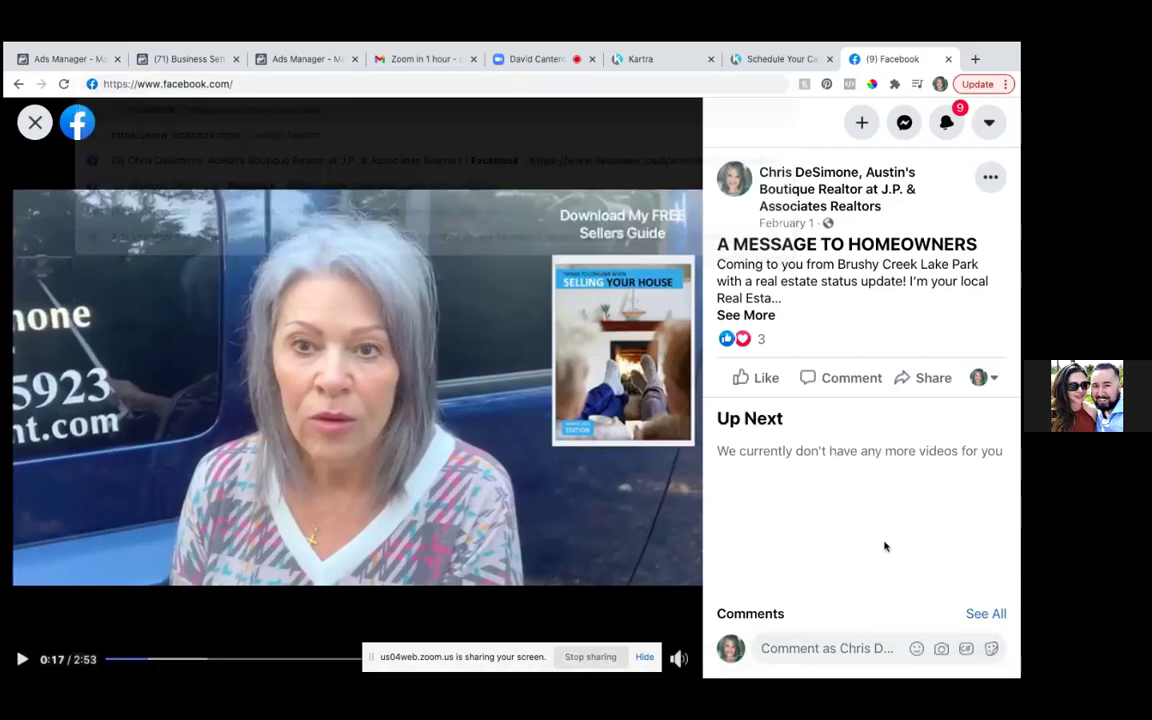
click(380, 379)
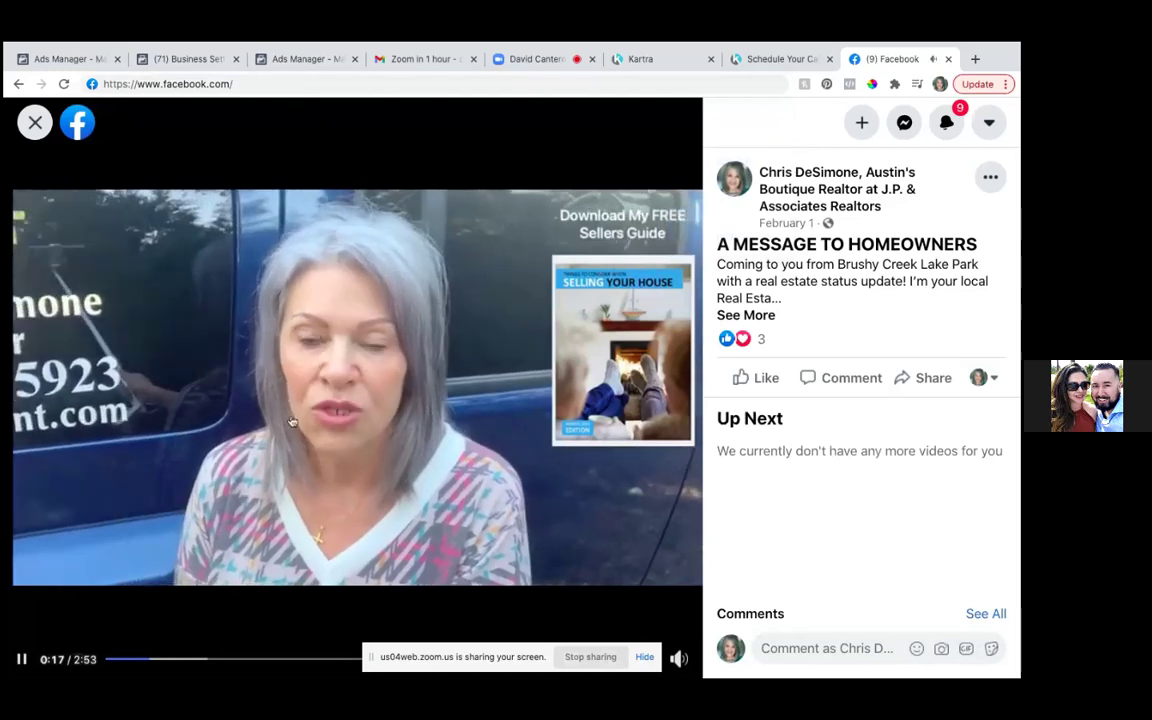
click(256, 84)
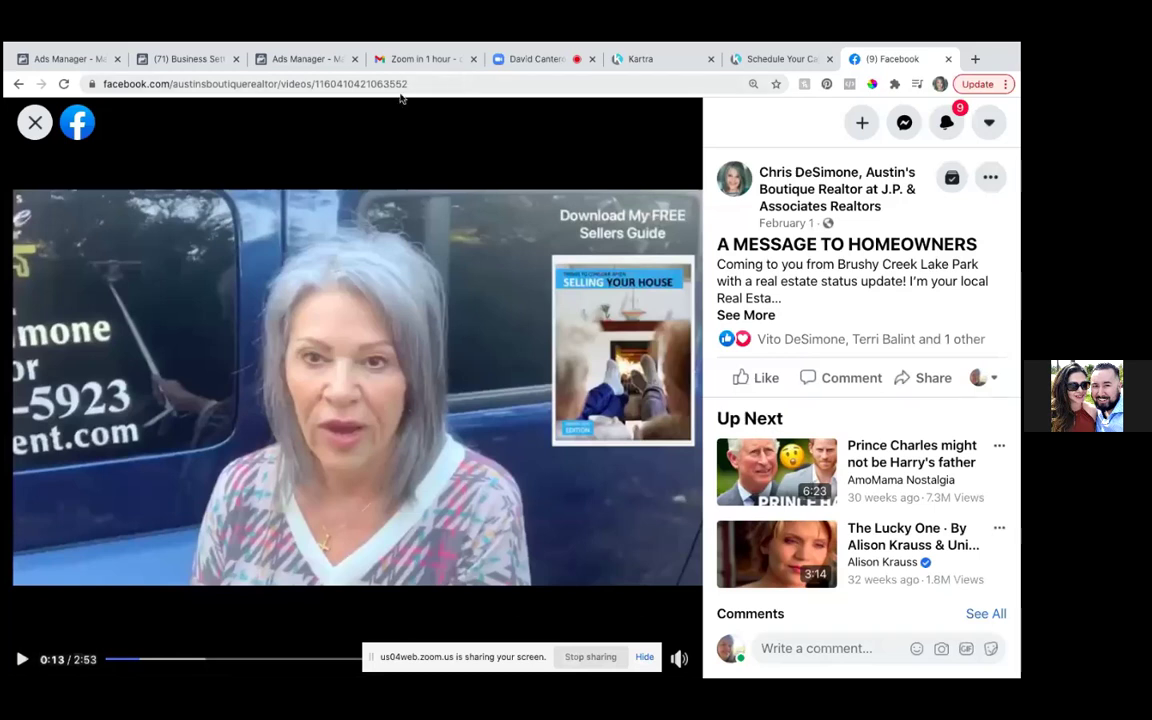
drag(409, 85, 316, 86)
key(ctrl+c)
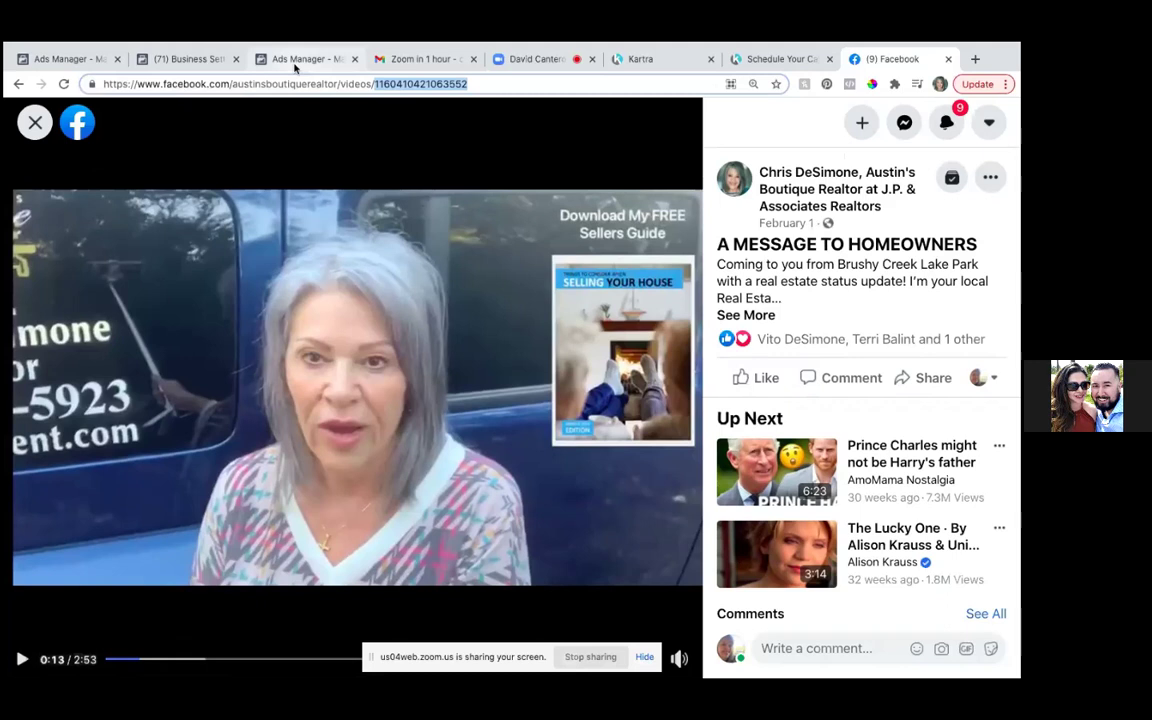
click(296, 60)
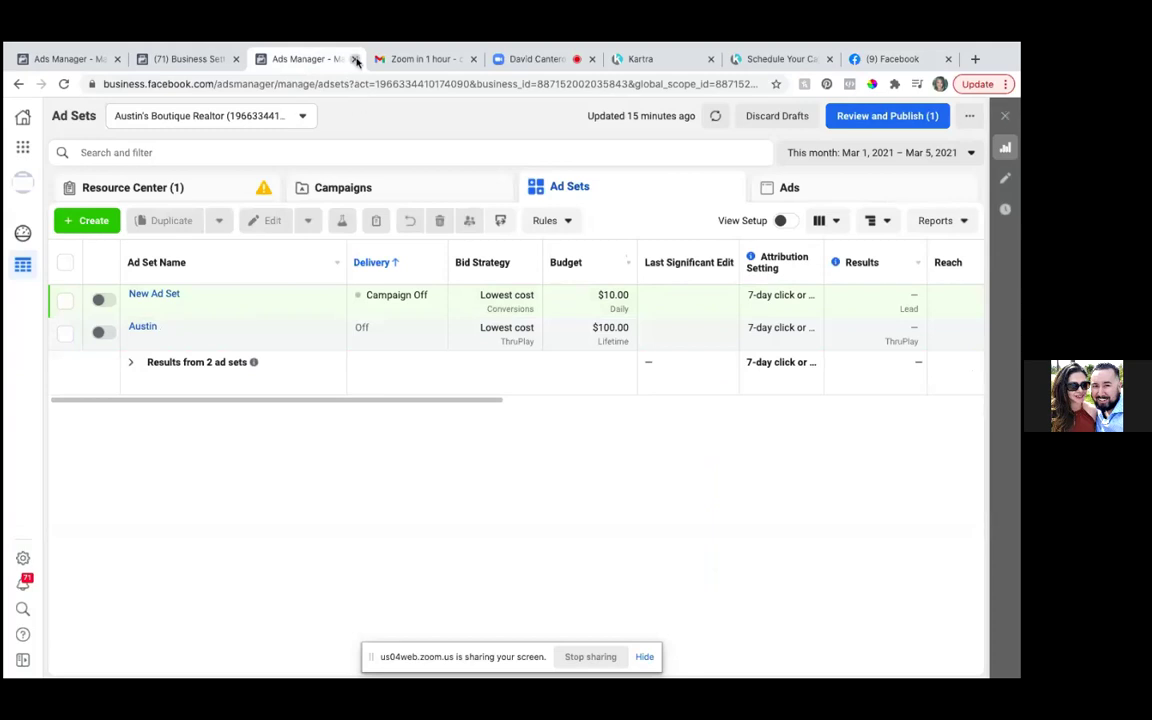
- Close the duplicate Ads Manager tab and cancel the Select Post dialog in the SellerGuide ad editor
click(355, 60)
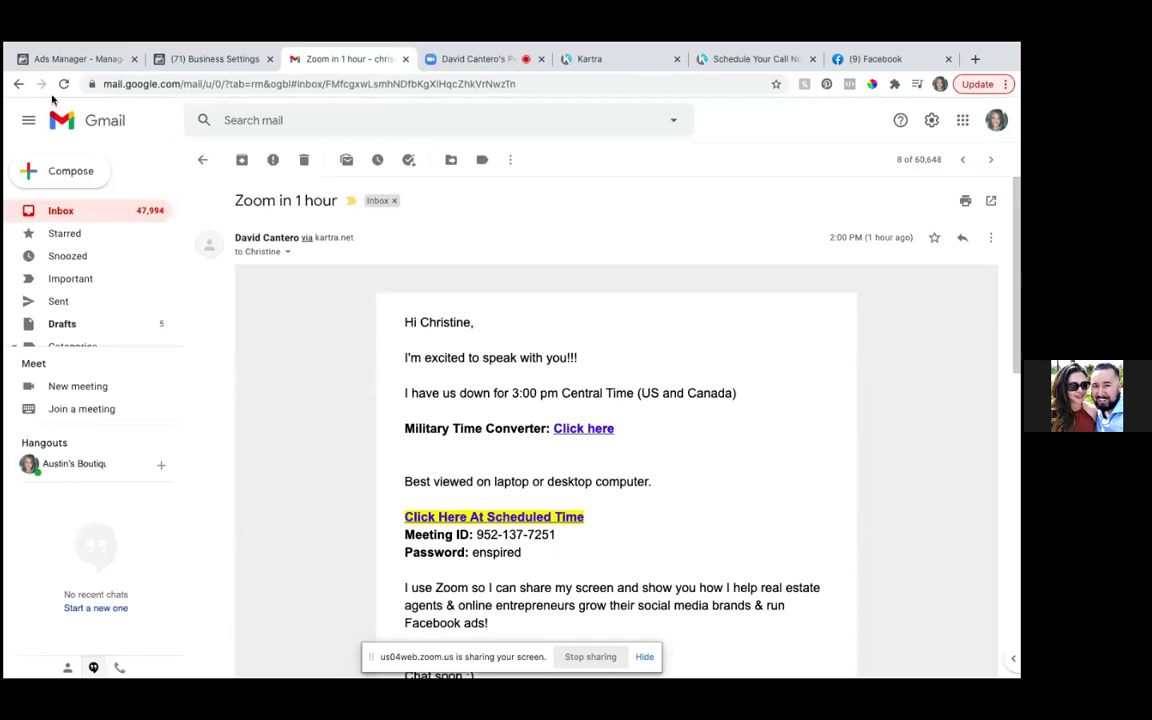
click(68, 57)
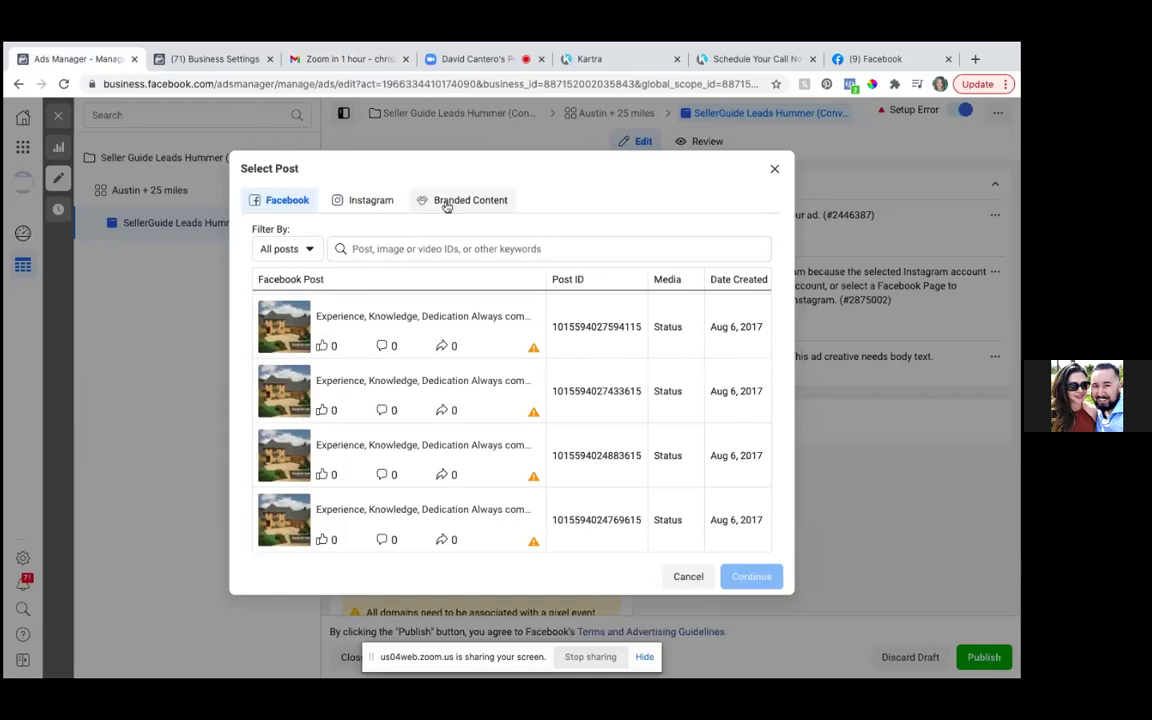
click(689, 577)
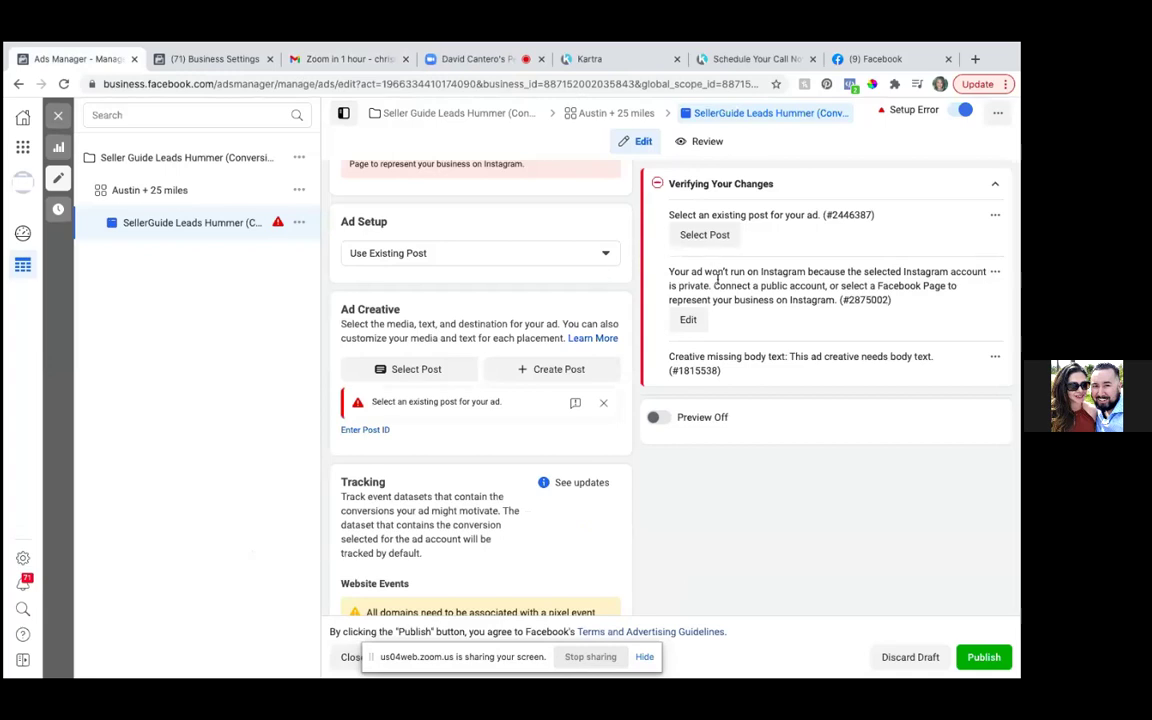
scroll(716, 280, up, 1)
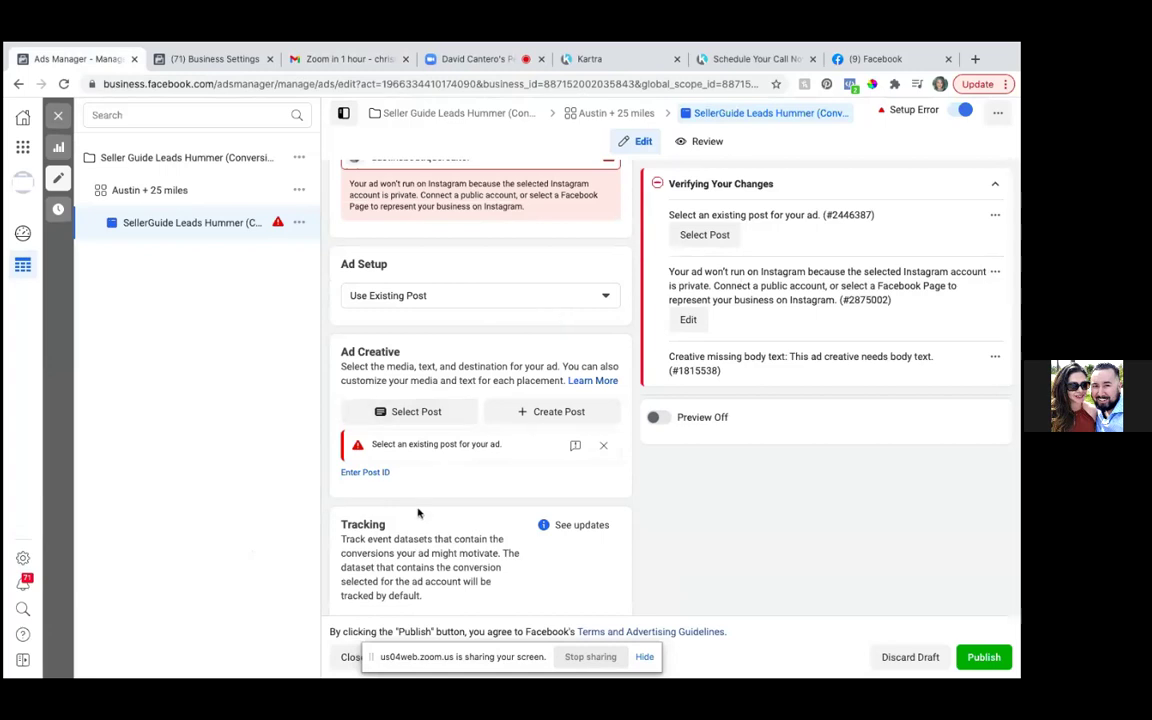
- Enter the copied video ID as the ad's post ID and submit it
click(365, 472)
click(355, 482)
key(ctrl+v)
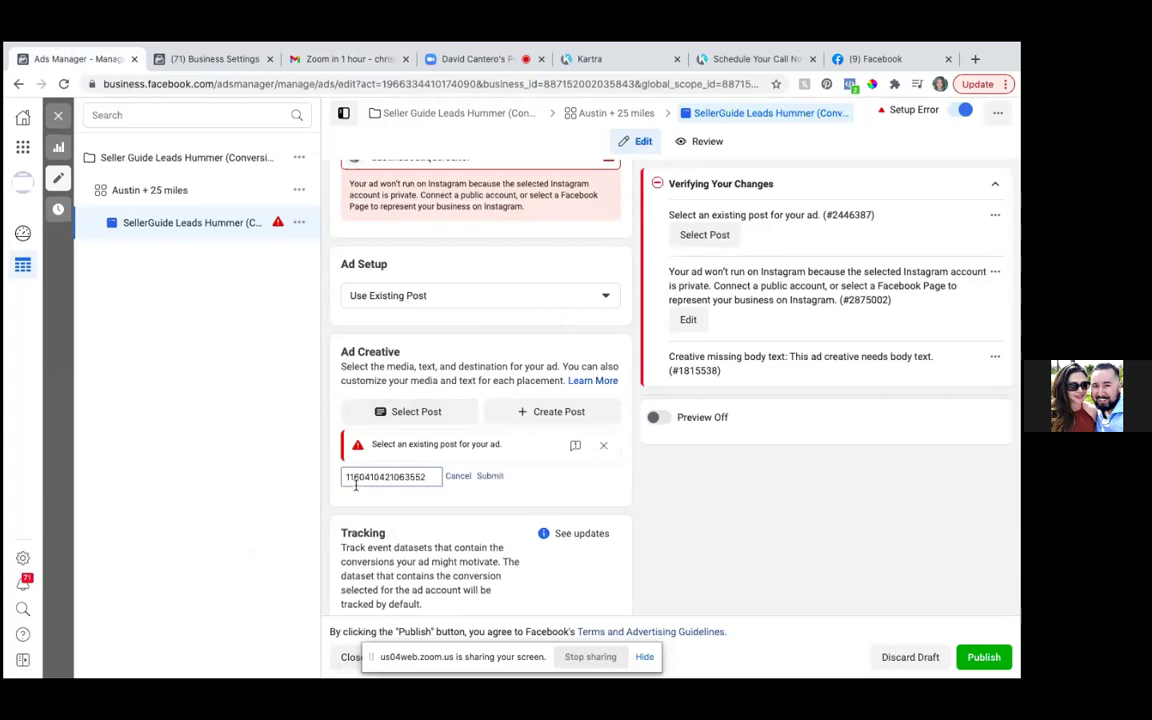
click(490, 477)
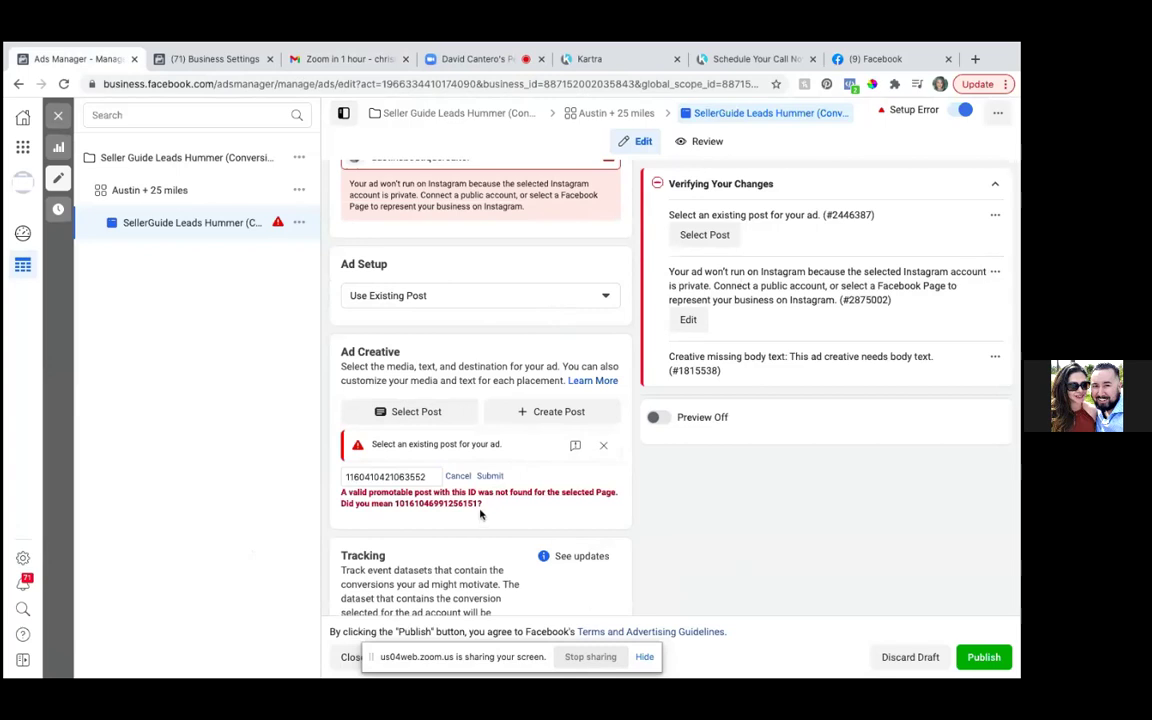
drag(478, 505, 396, 505)
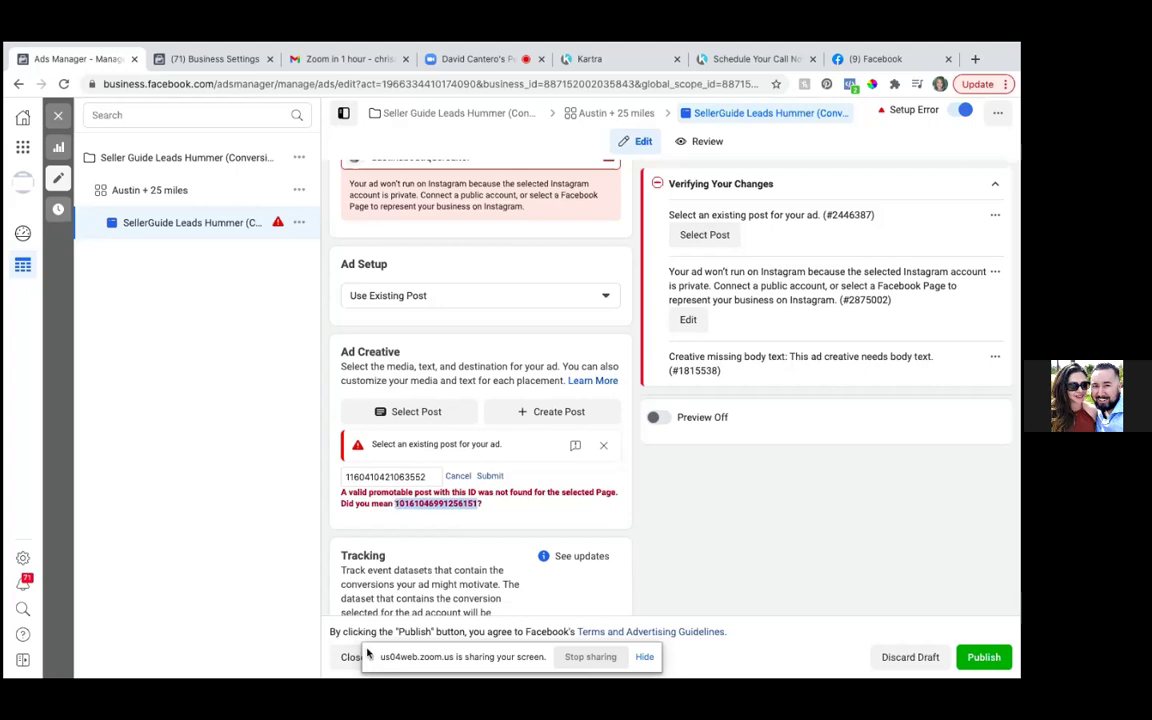
click(431, 477)
key(BackSpace)
key(BackSpace)
key(BackSpace)
key(BackSpace)
key(BackSpace)
key(BackSpace)
key(BackSpace)
key(BackSpace)
key(BackSpace)
key(BackSpace)
key(BackSpace)
key(BackSpace)
key(BackSpace)
key(BackSpace)
key(BackSpace)
key(BackSpace)
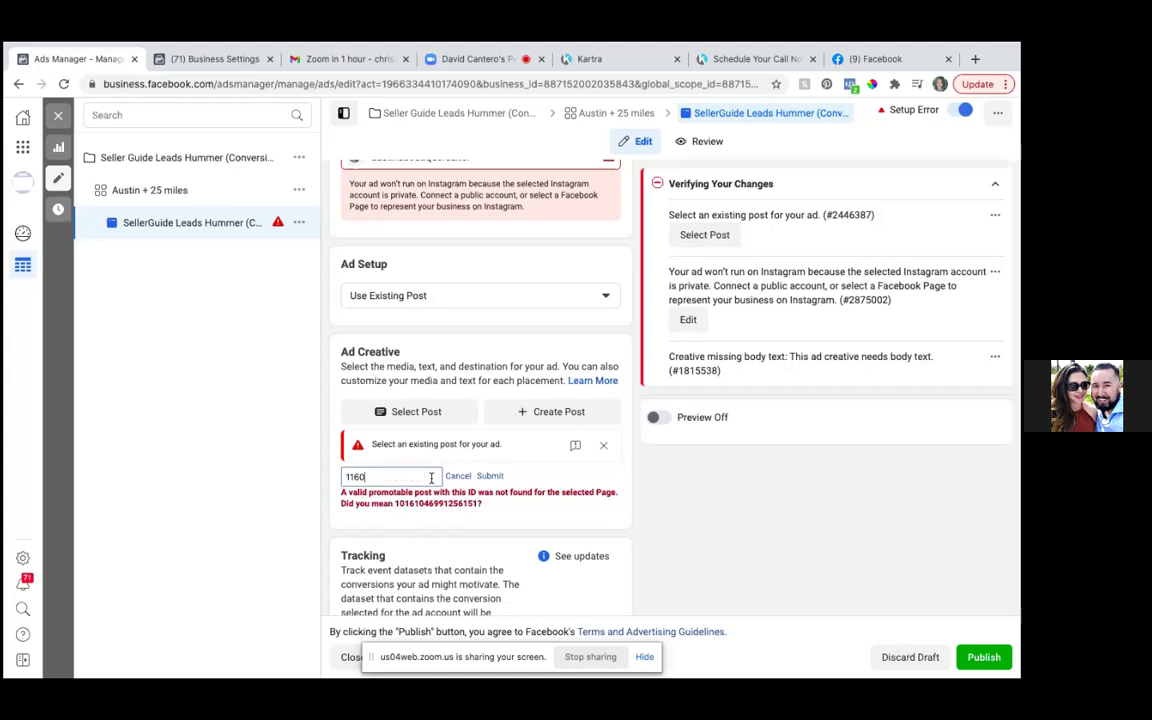
key(ctrl+v)
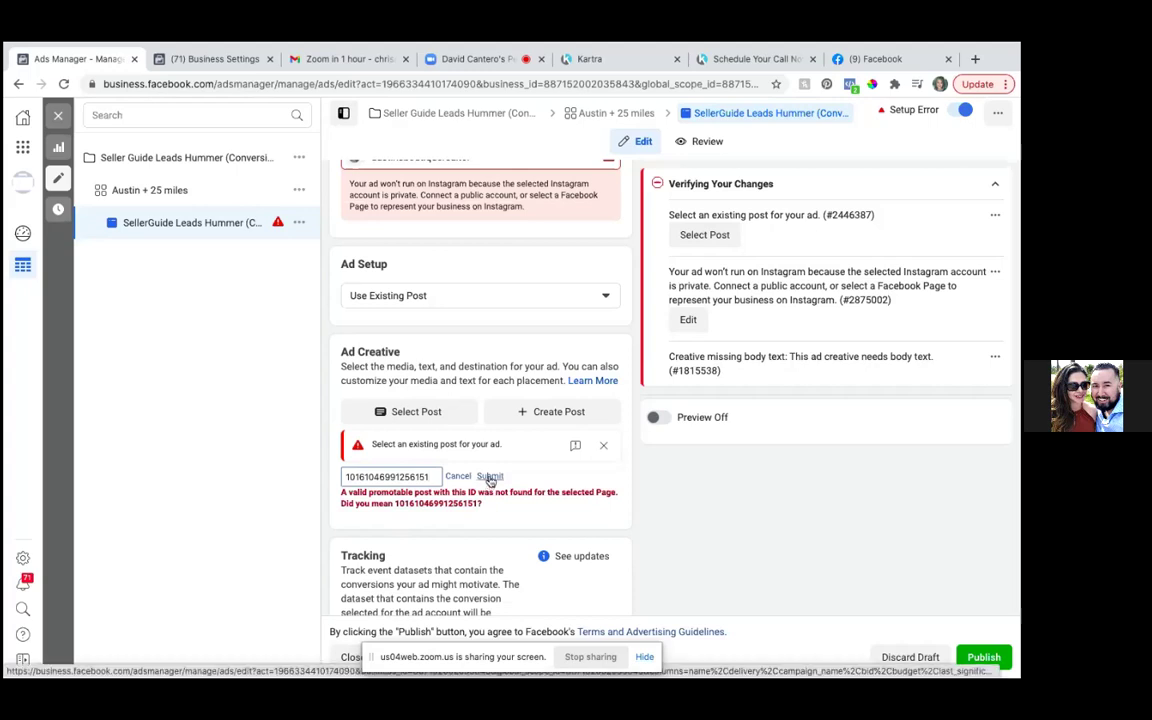
click(489, 477)
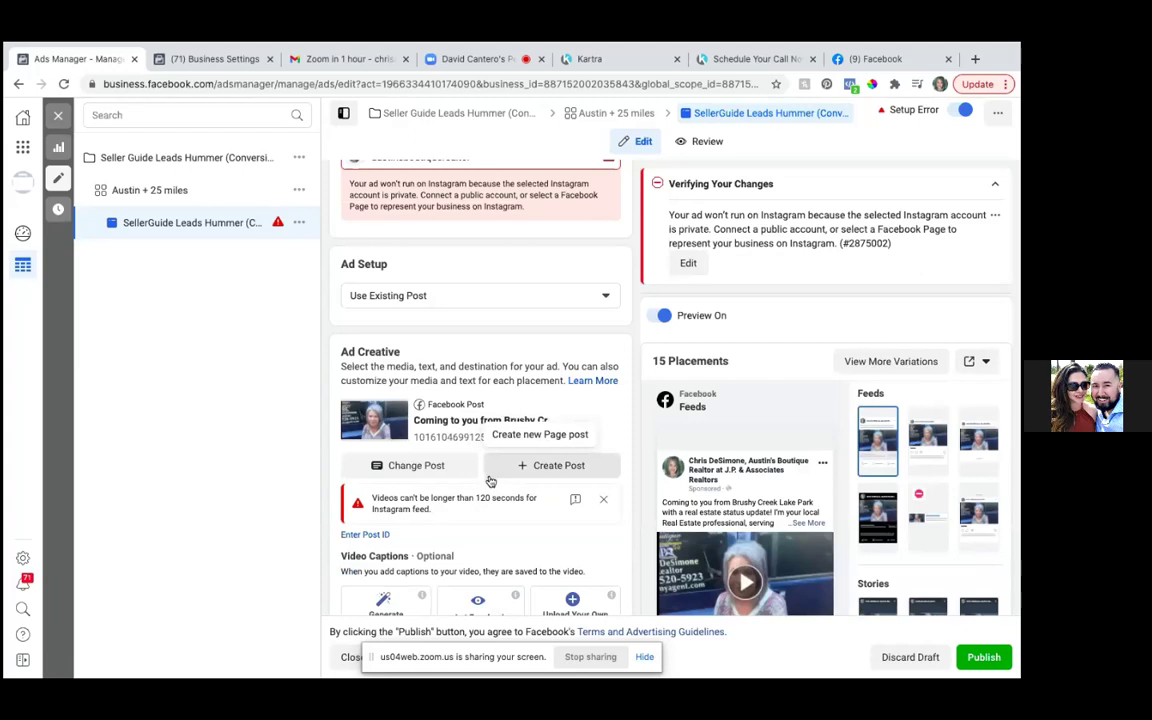
- Review the ad's Tracking and App Events settings and open the App Ads setup guide
scroll(490, 481, down, 5)
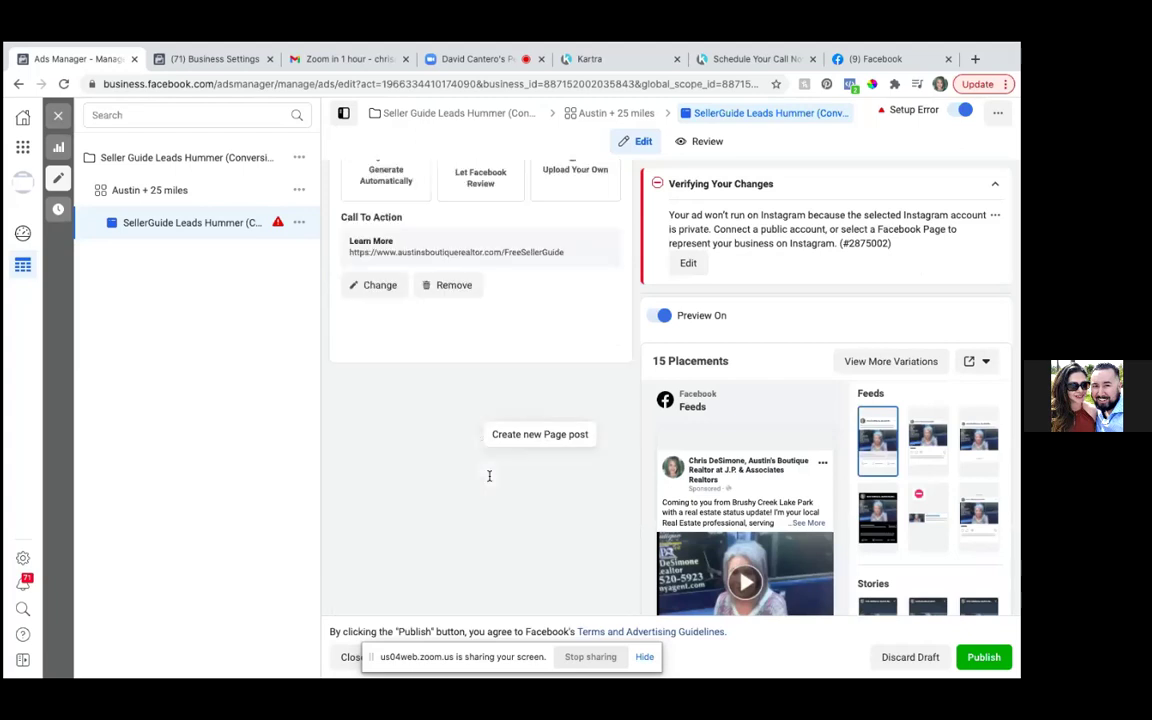
scroll(707, 360, down, 3)
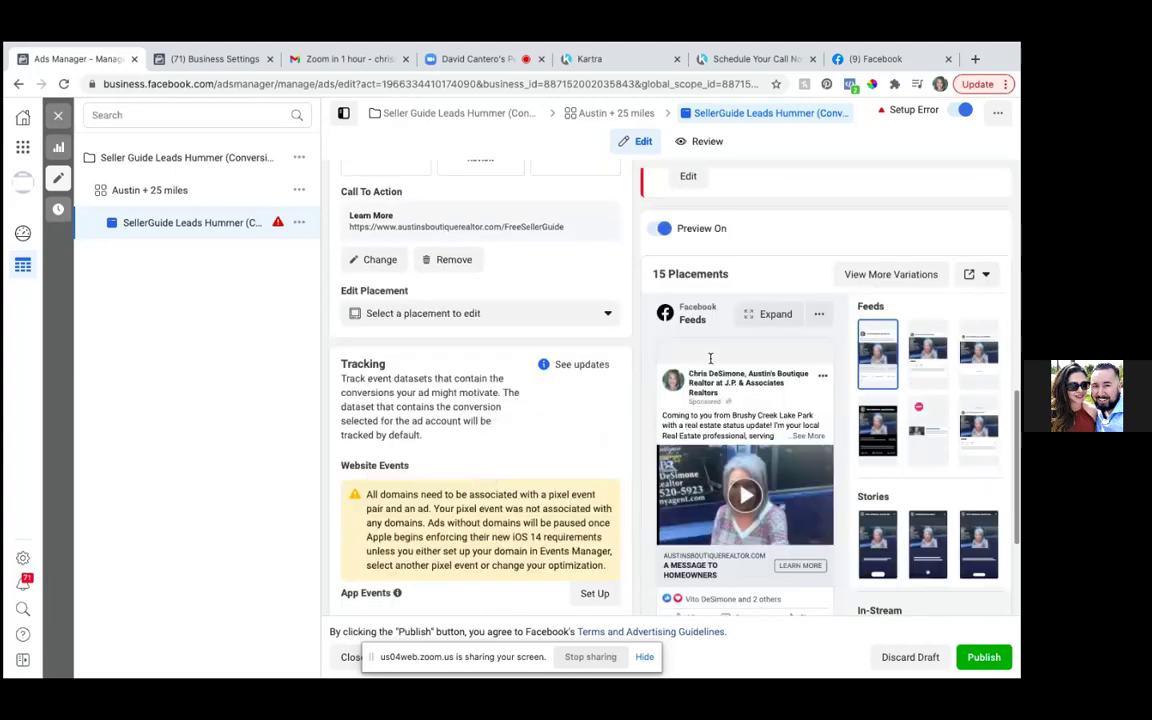
scroll(612, 556, down, 2)
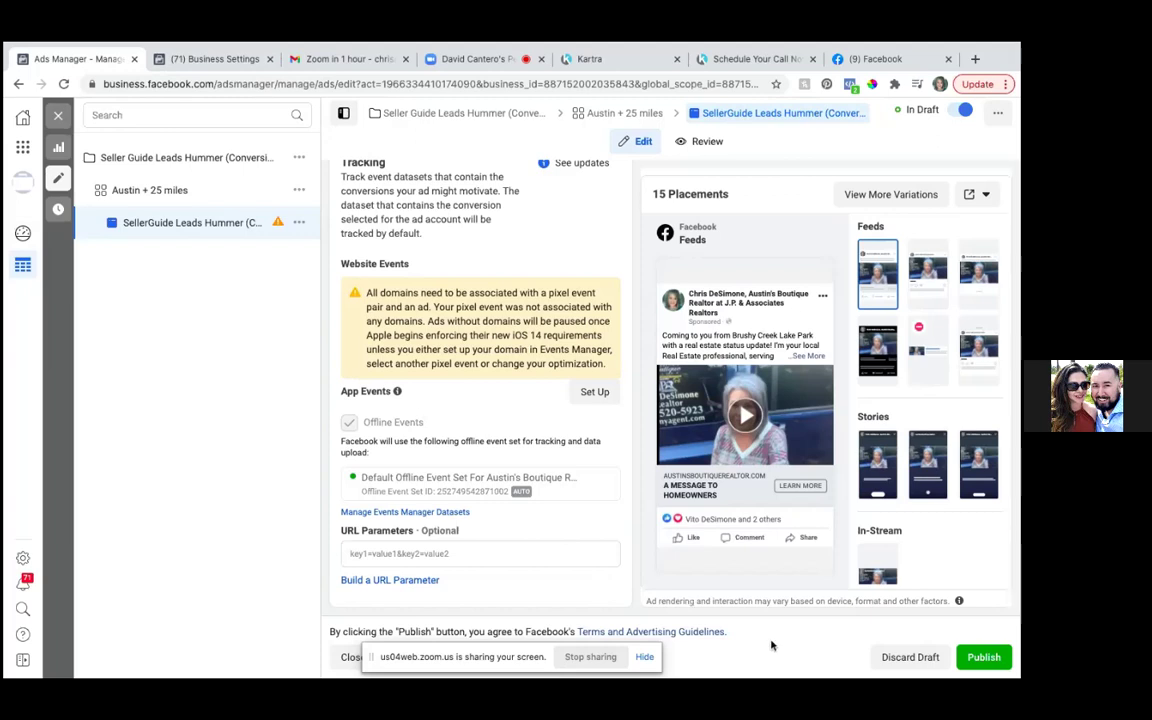
click(594, 392)
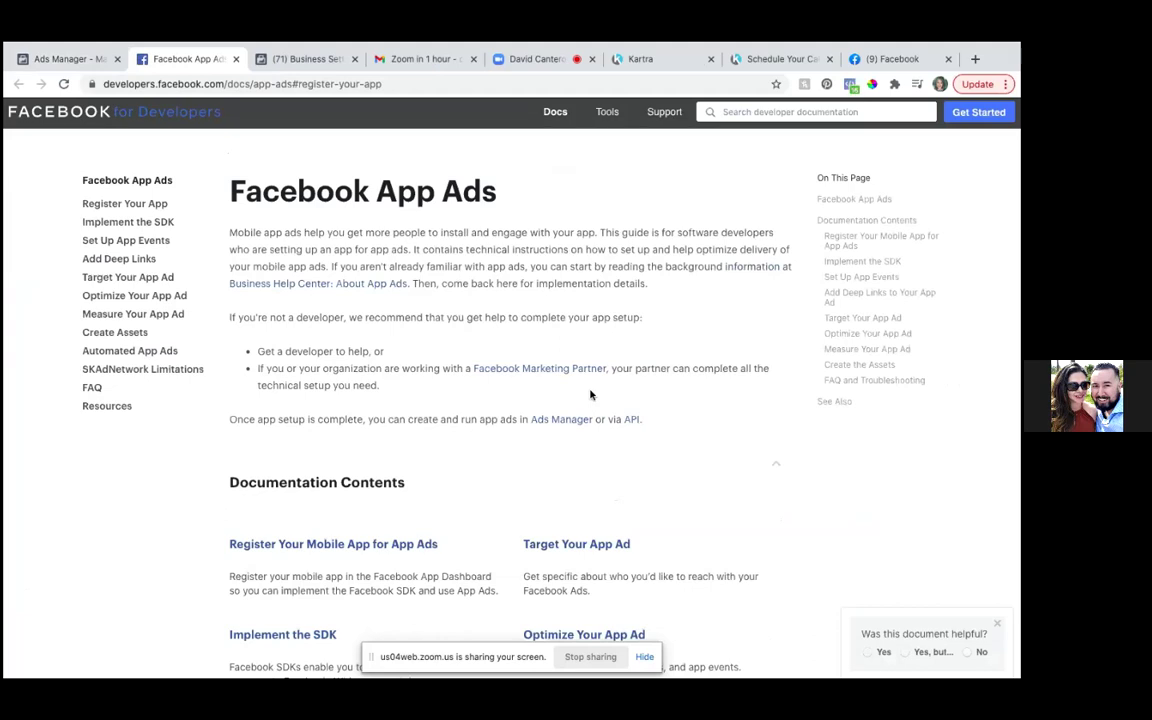
- Skim through the Facebook App Ads developer documentation
scroll(590, 395, down, 1)
scroll(590, 395, down, 2)
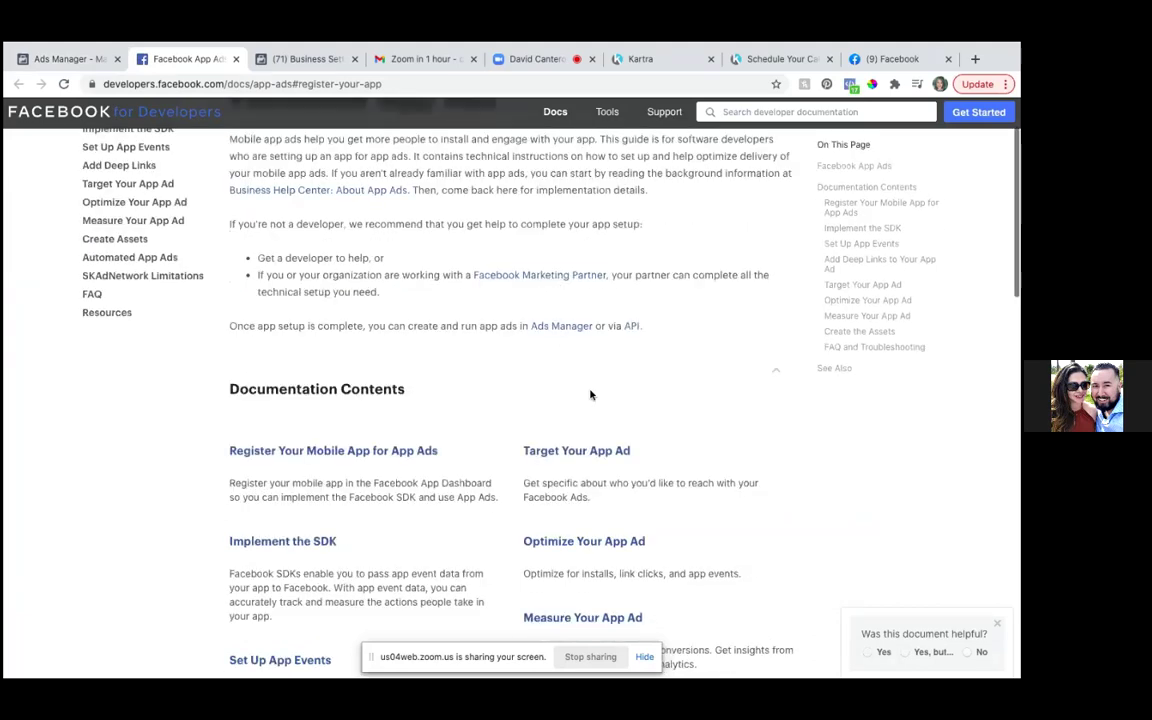
scroll(590, 395, down, 2)
scroll(590, 395, down, 12)
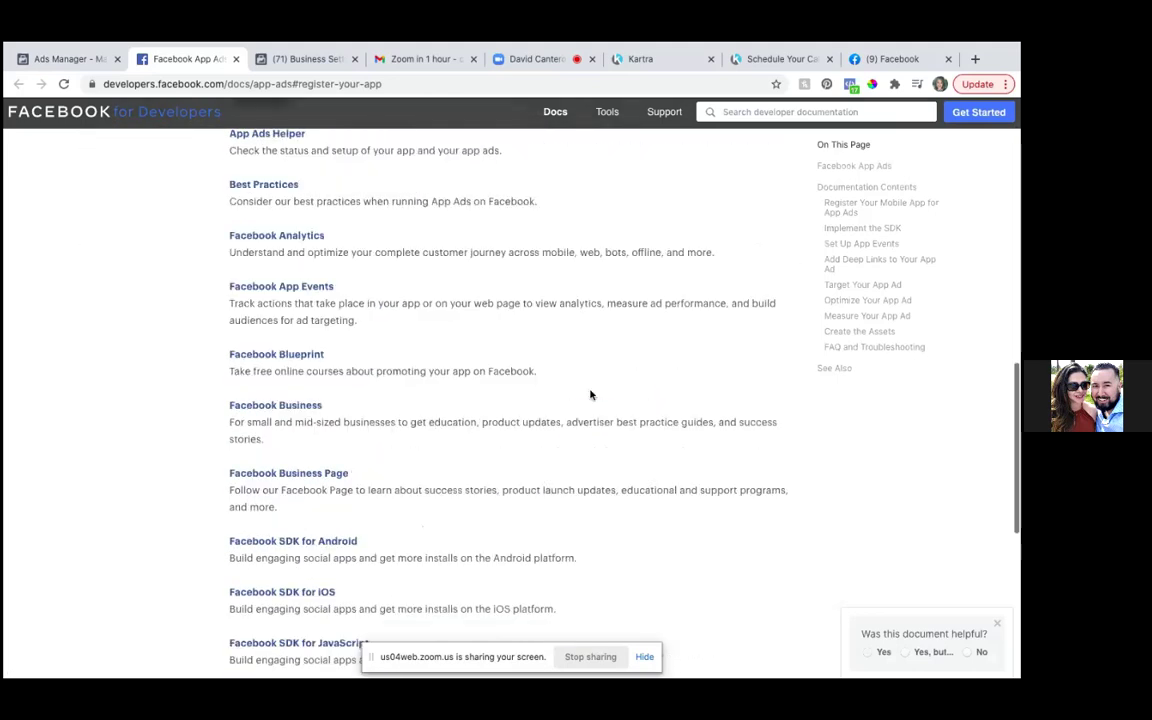
scroll(590, 395, down, 6)
scroll(590, 395, up, 12)
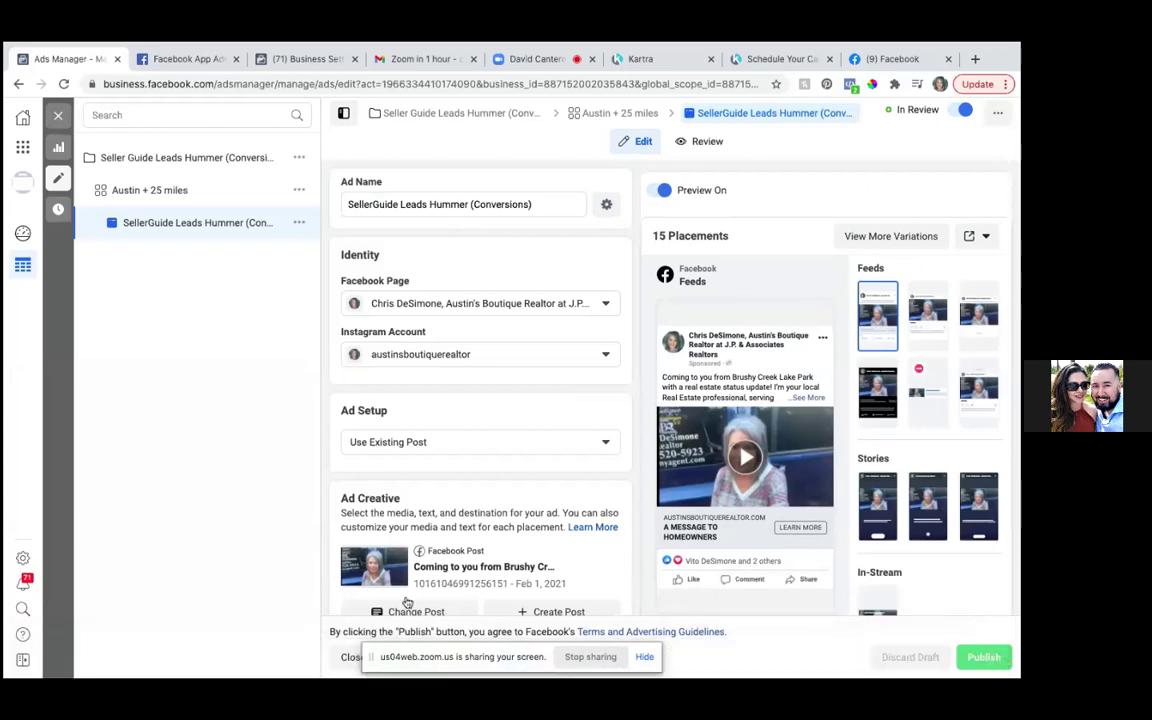
- Check the Austin + 25 miles ad set, close Ads Manager, and switch to Business Settings
click(168, 193)
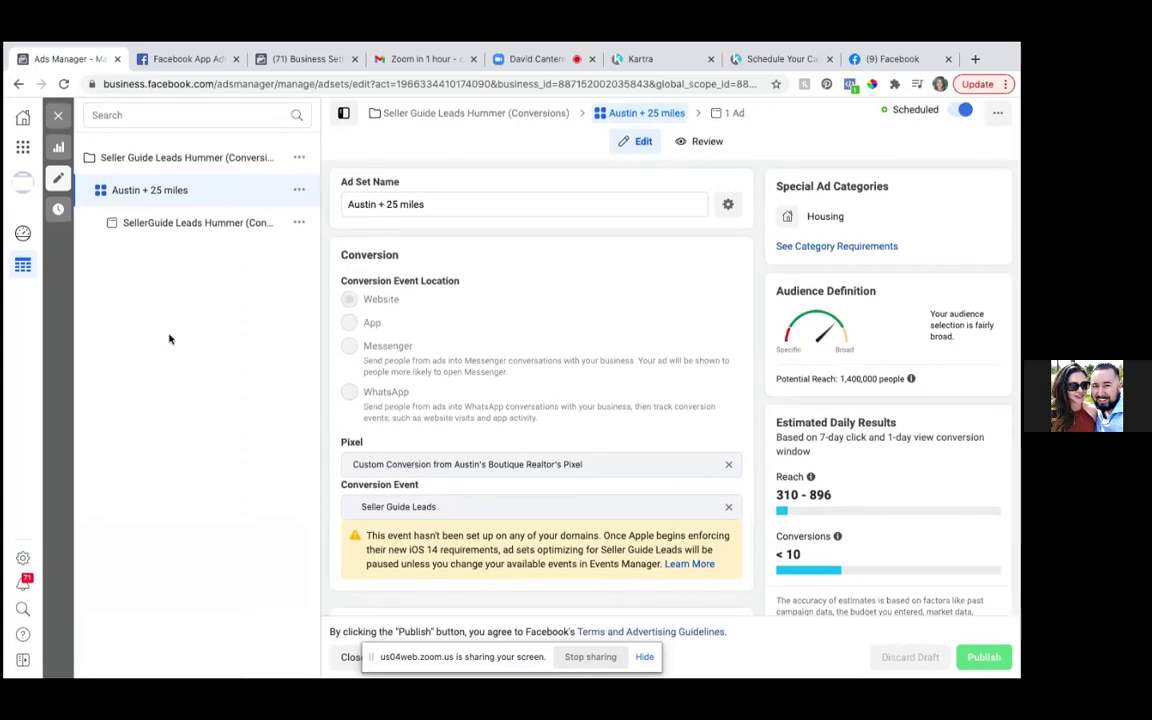
click(117, 60)
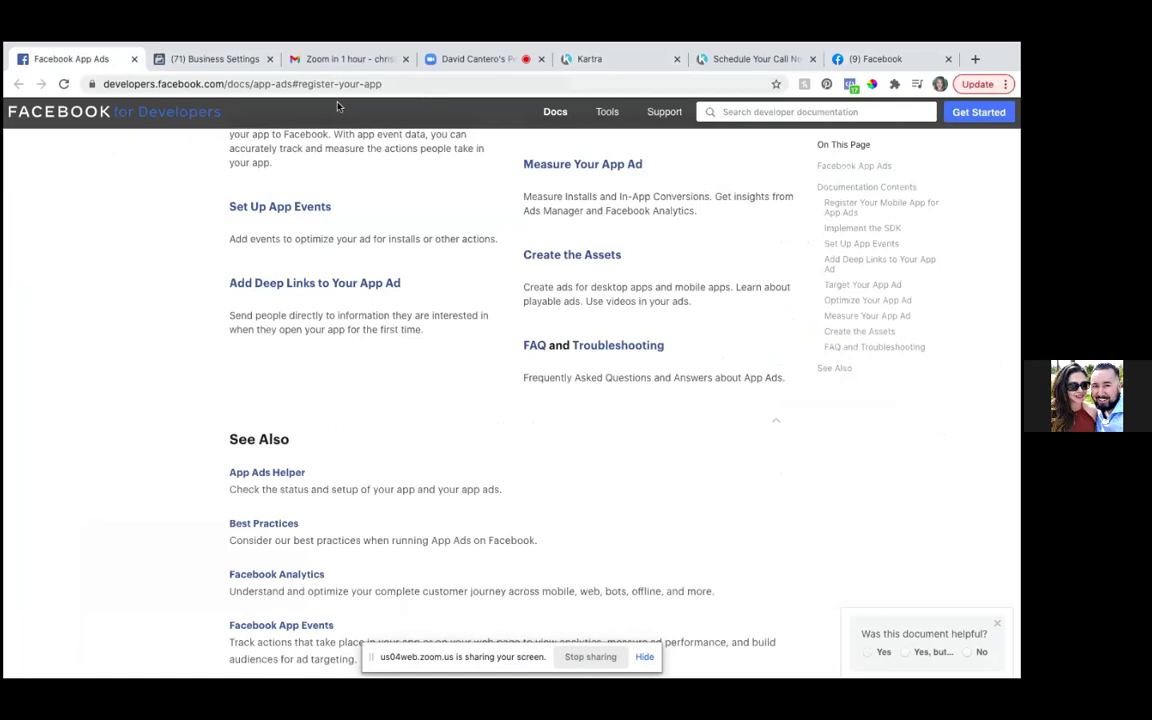
mouse_move(607, 46)
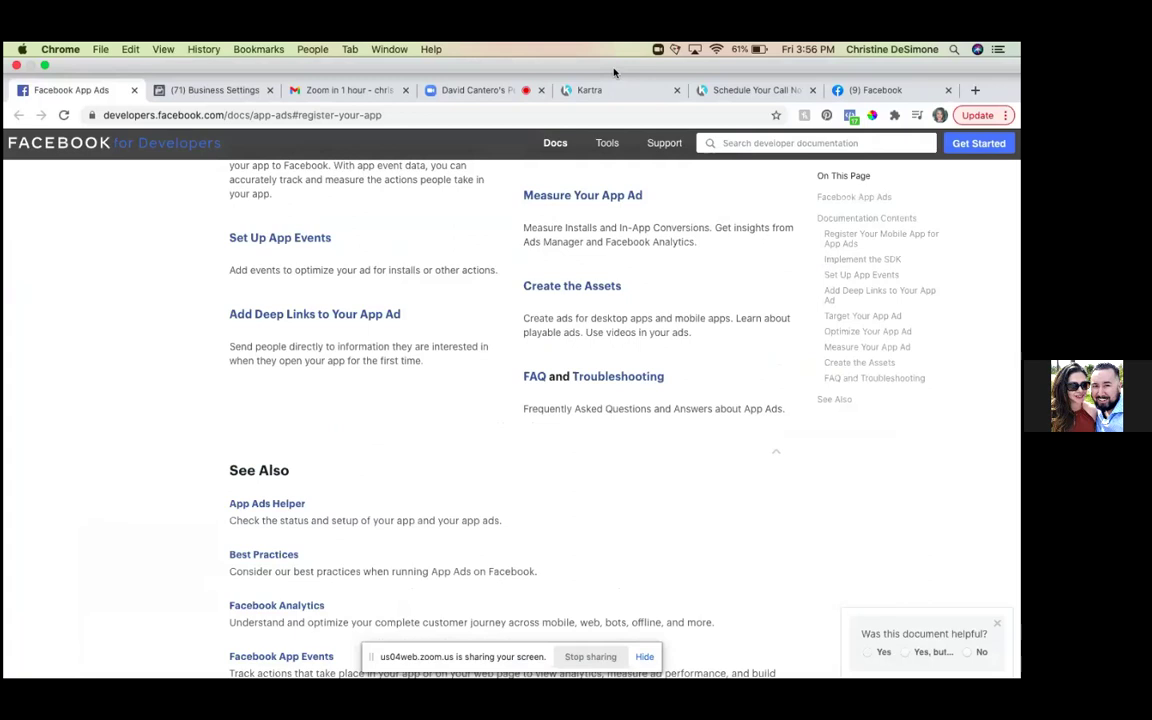
click(223, 90)
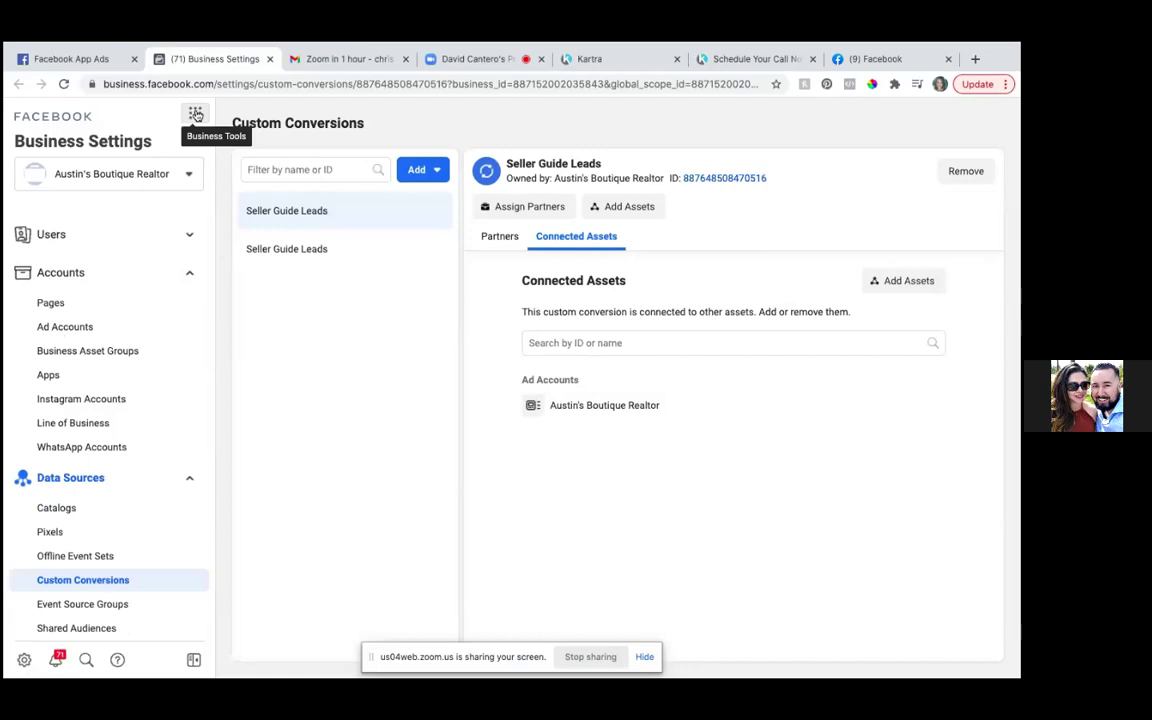
- Go to Ads Manager through the Business Tools menu
click(196, 115)
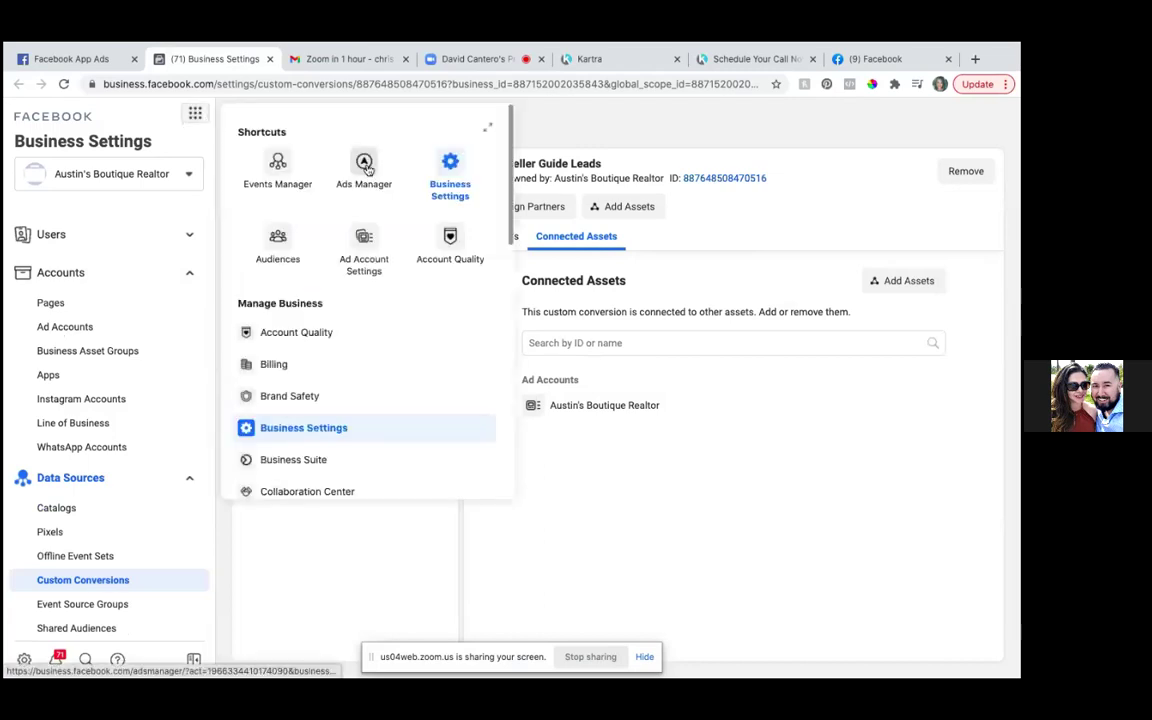
click(364, 165)
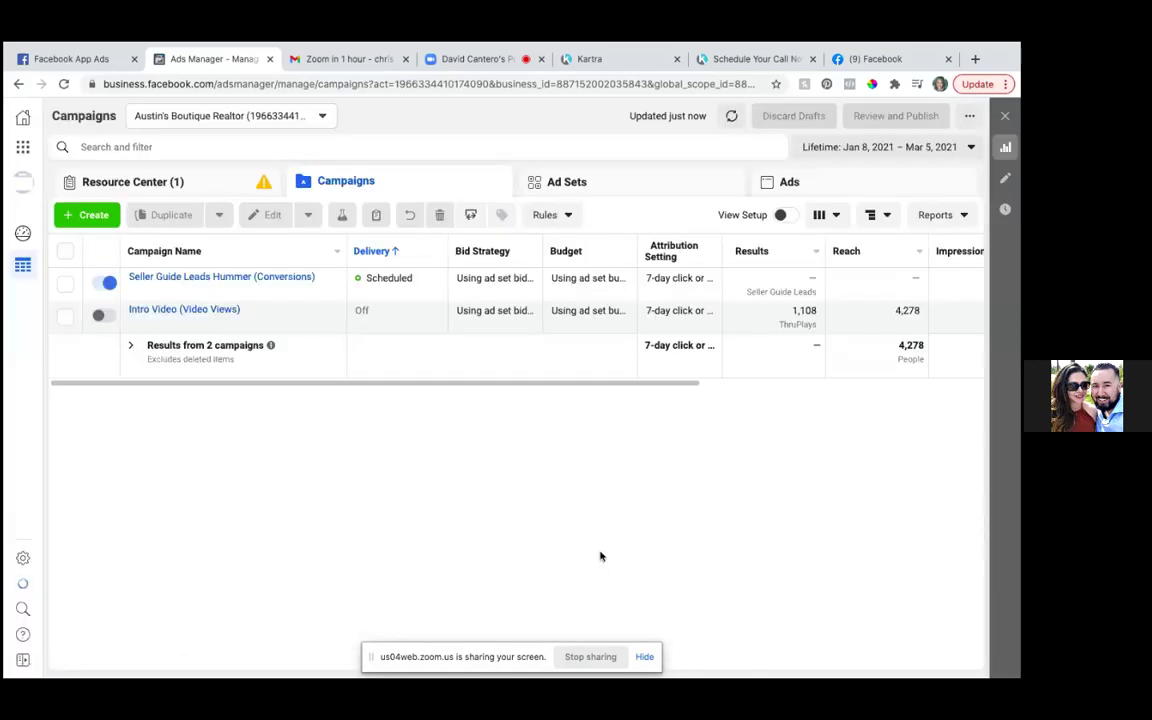
- Select the Seller Guide Leads Hummer (Conversions) campaign, view its ads, and open the Columns presets
click(65, 288)
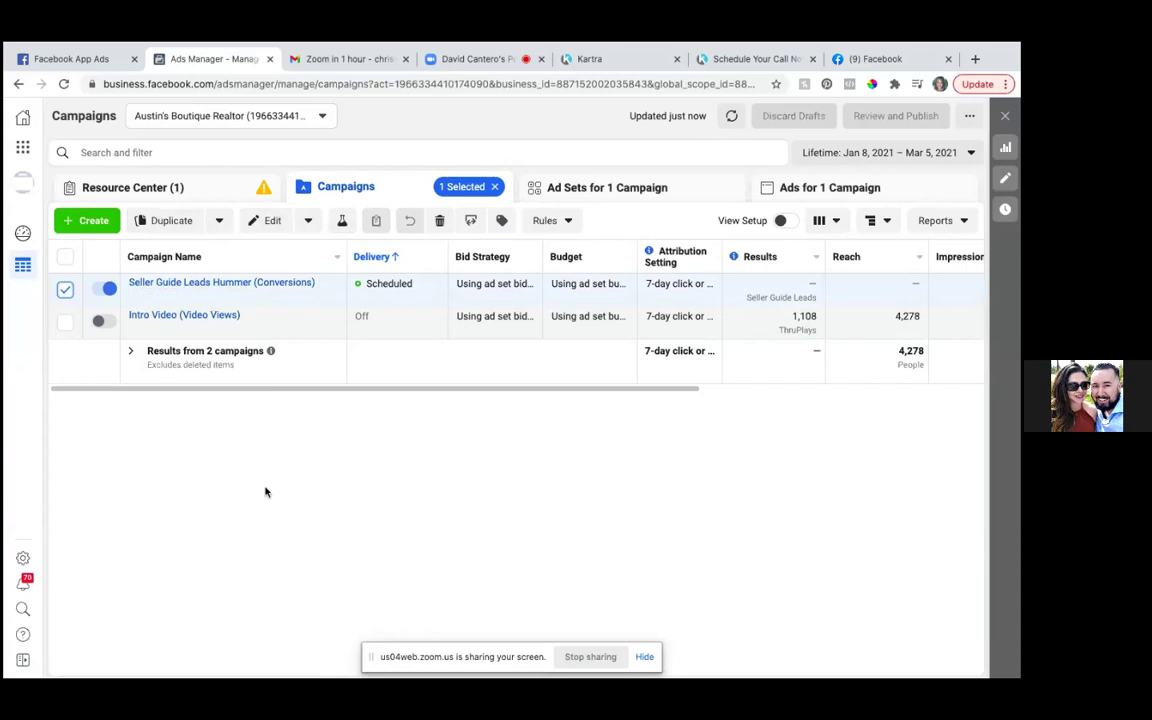
click(624, 190)
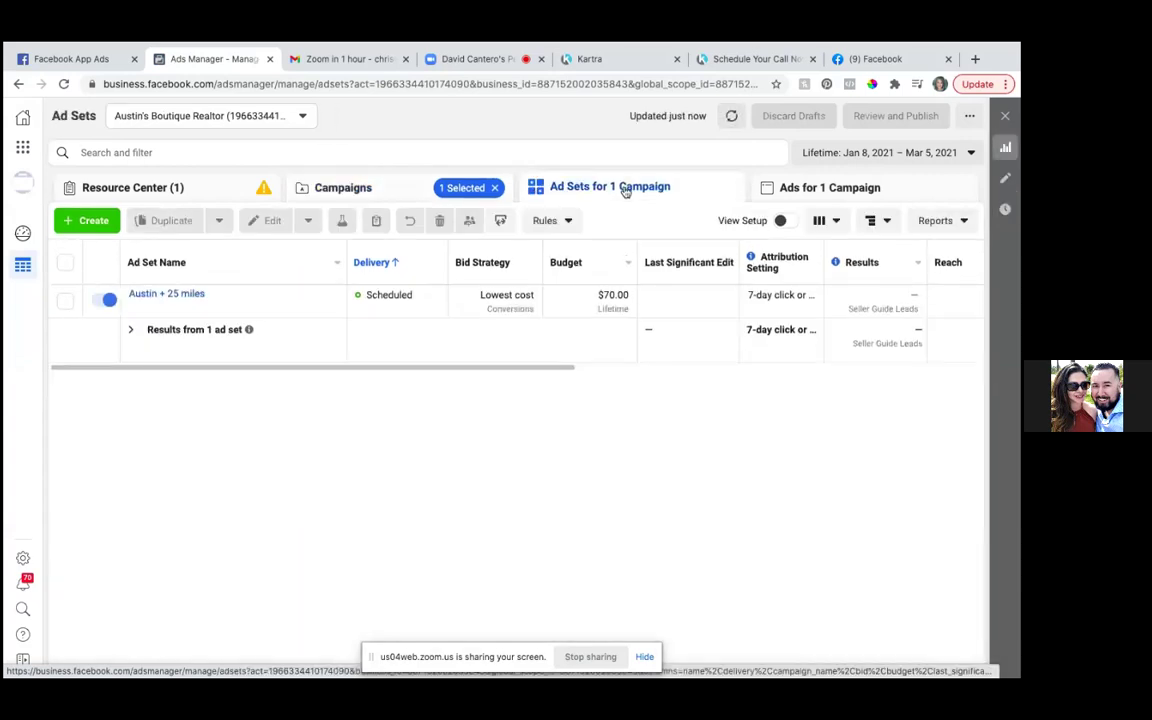
click(838, 189)
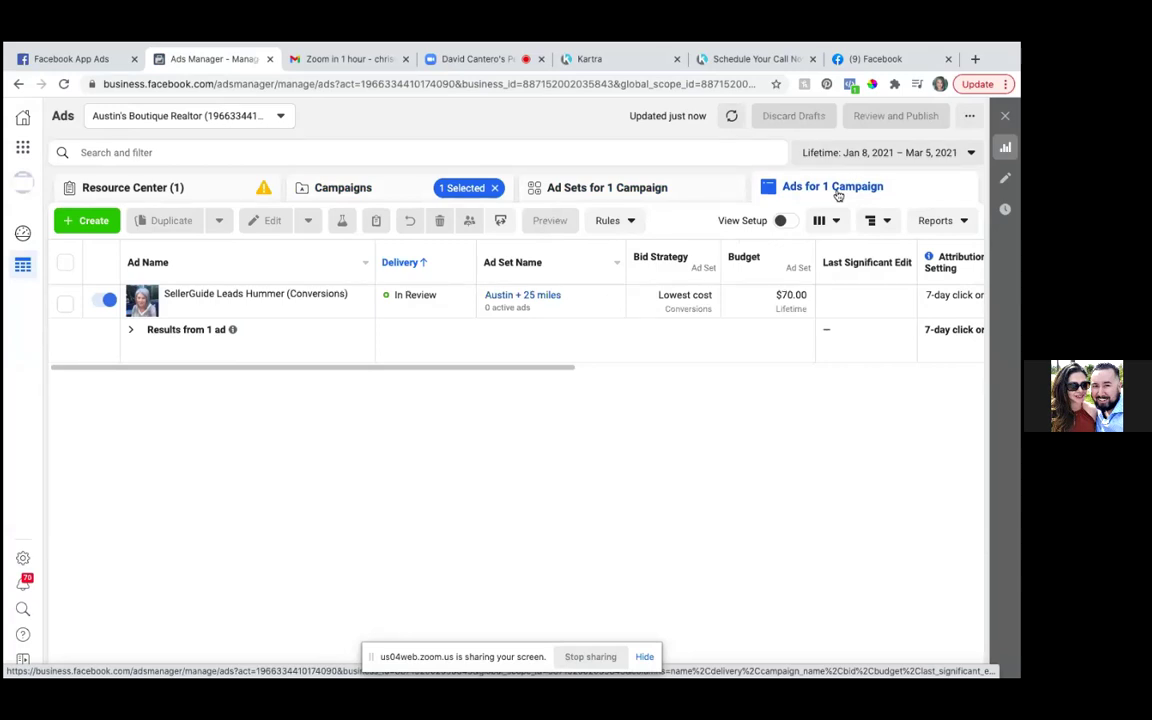
click(836, 223)
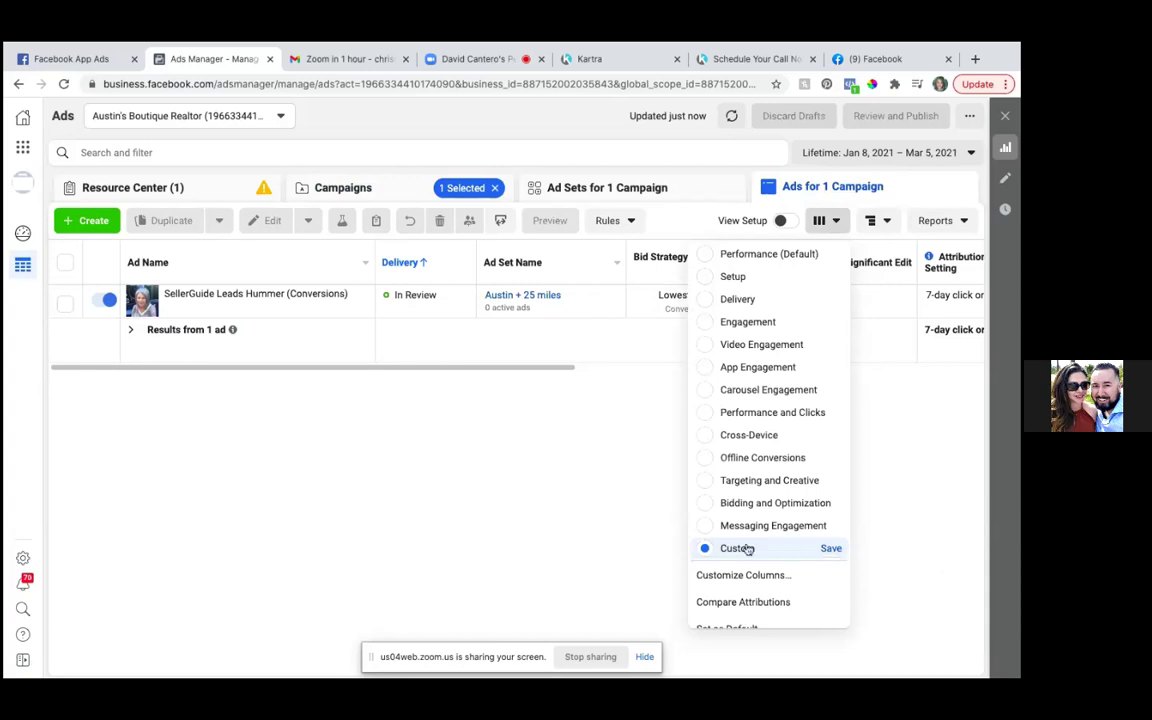
- Open the Customize Columns dialog from the Columns presets
click(722, 576)
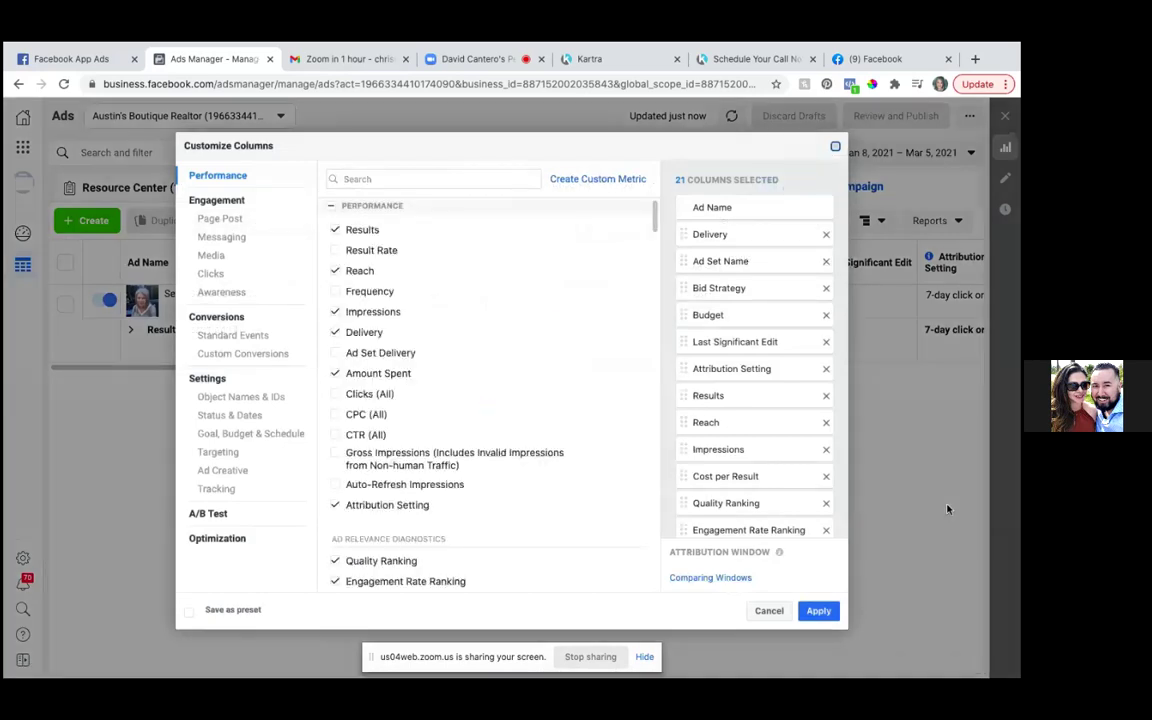
click(769, 611)
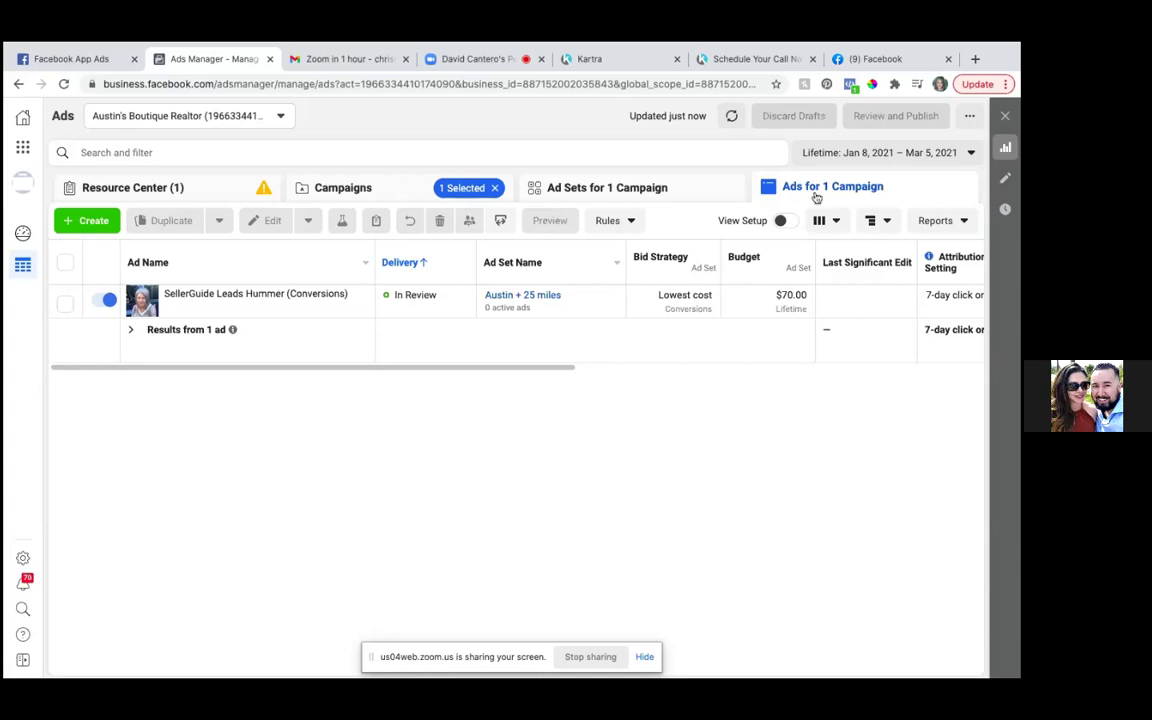
click(836, 223)
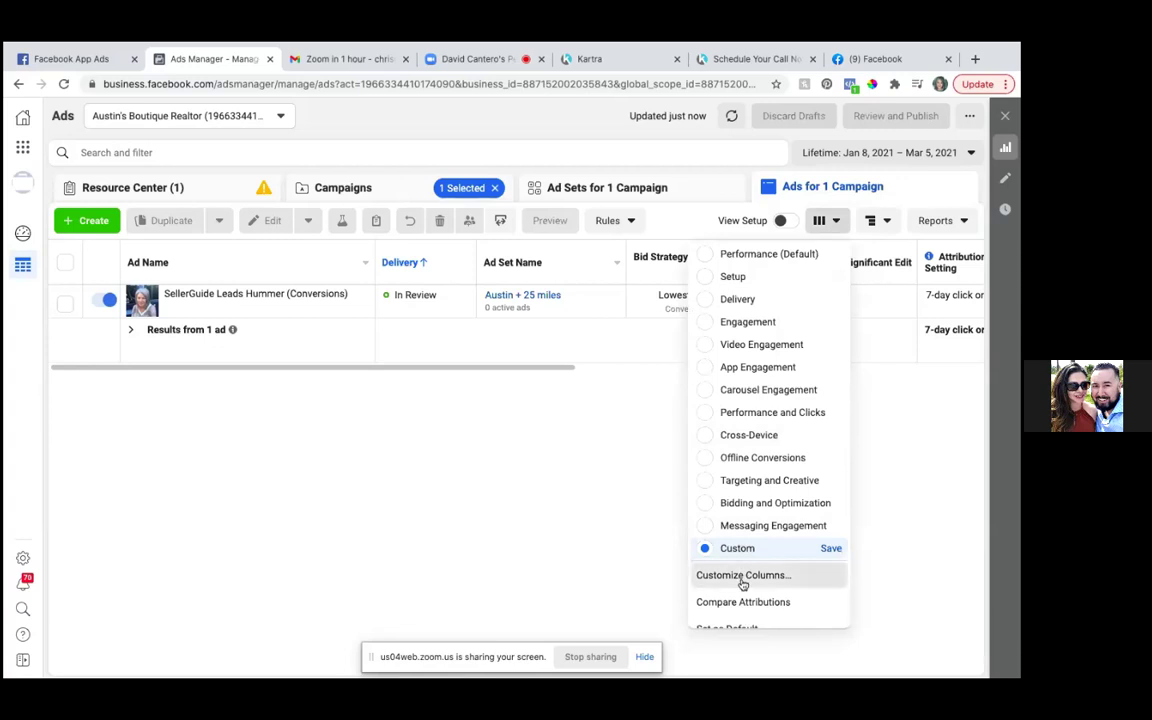
click(743, 576)
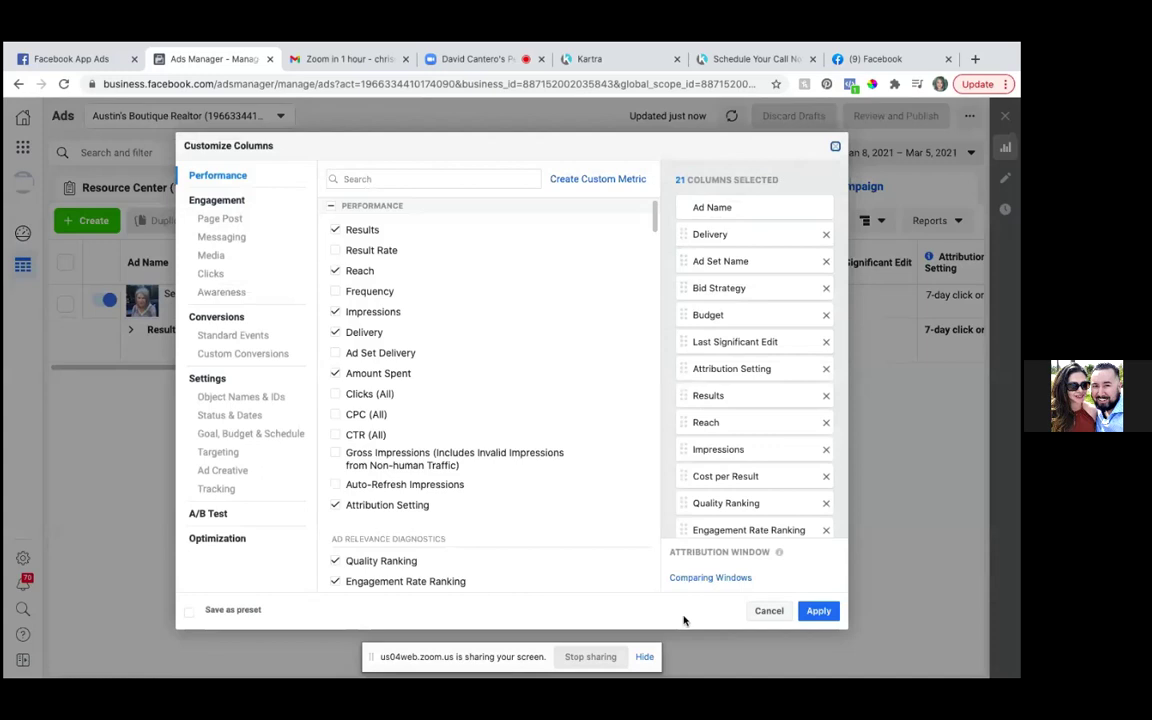
- Remove Attribution Setting, Results, Cost per Result, all three rankings and Last Significant Edit columns
click(825, 370)
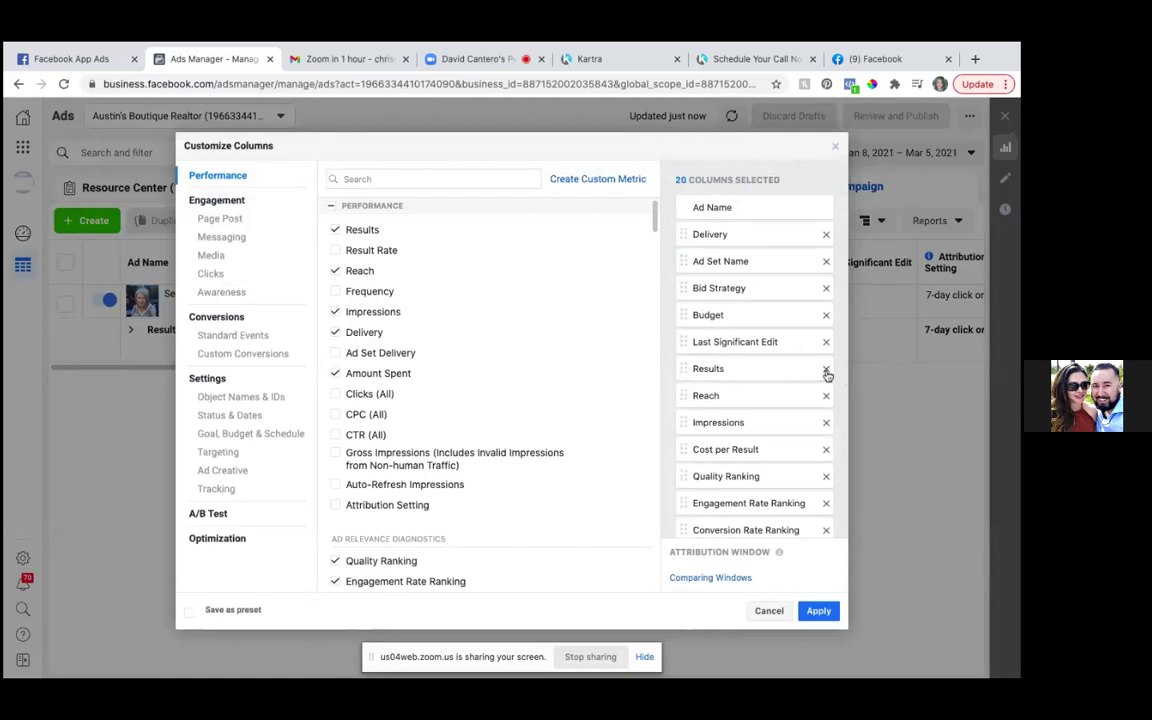
click(827, 370)
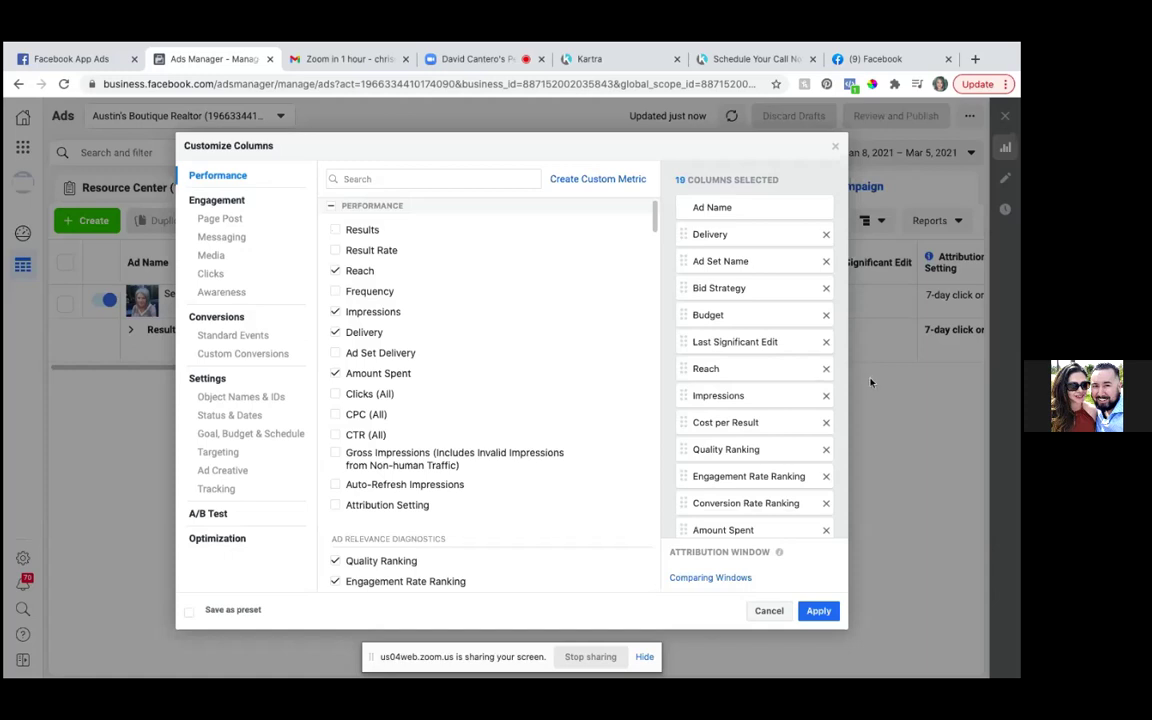
click(826, 451)
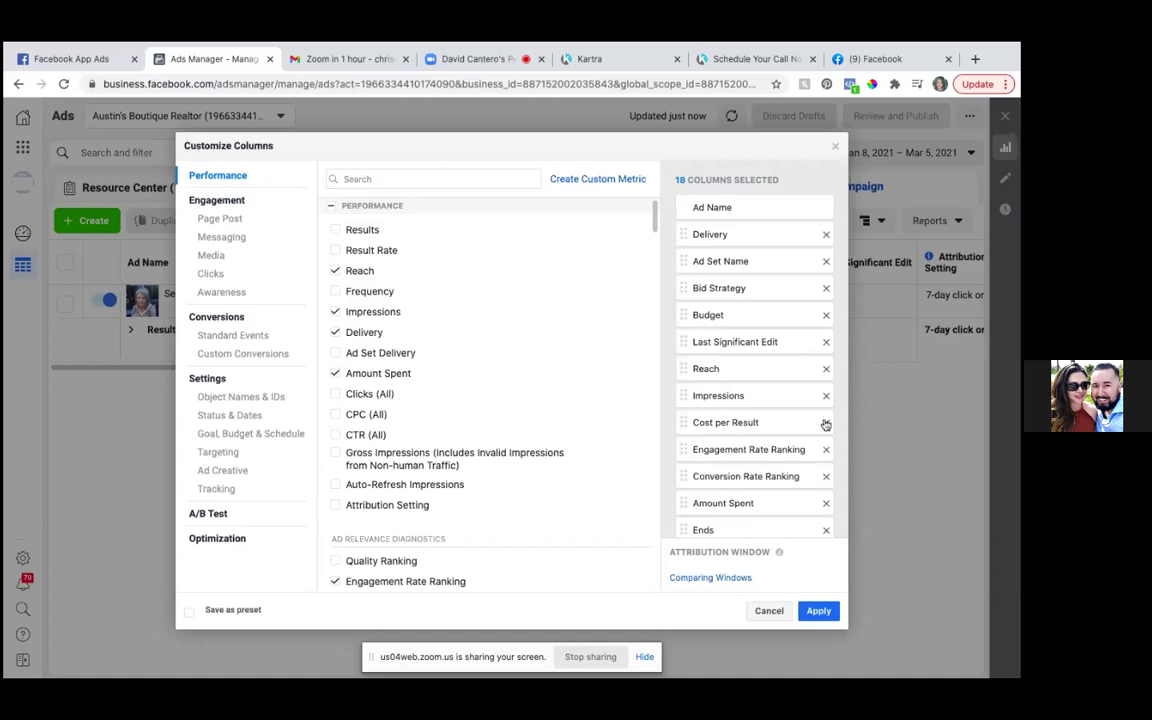
click(826, 423)
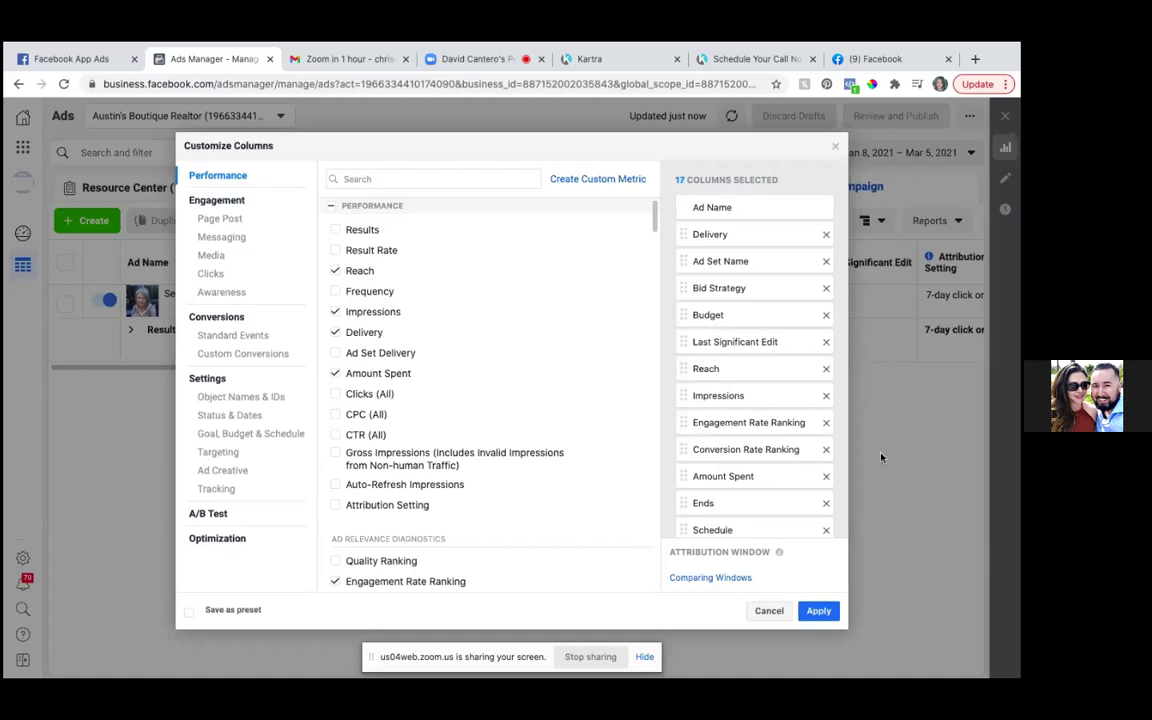
click(826, 423)
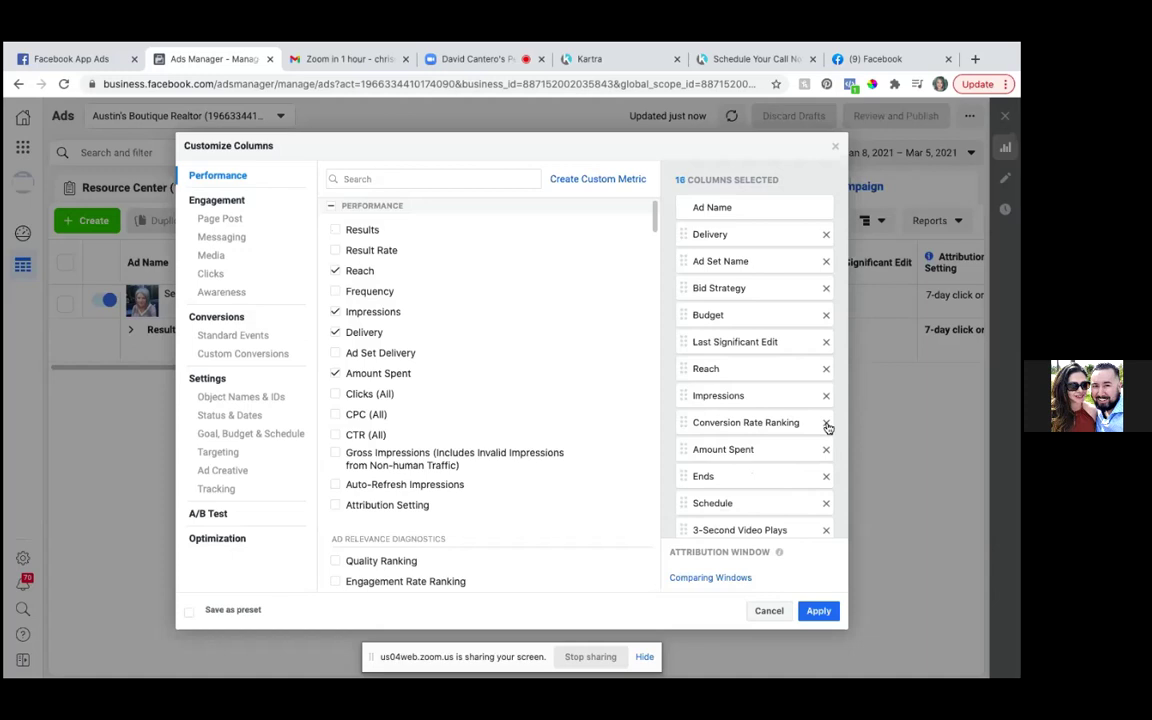
click(826, 423)
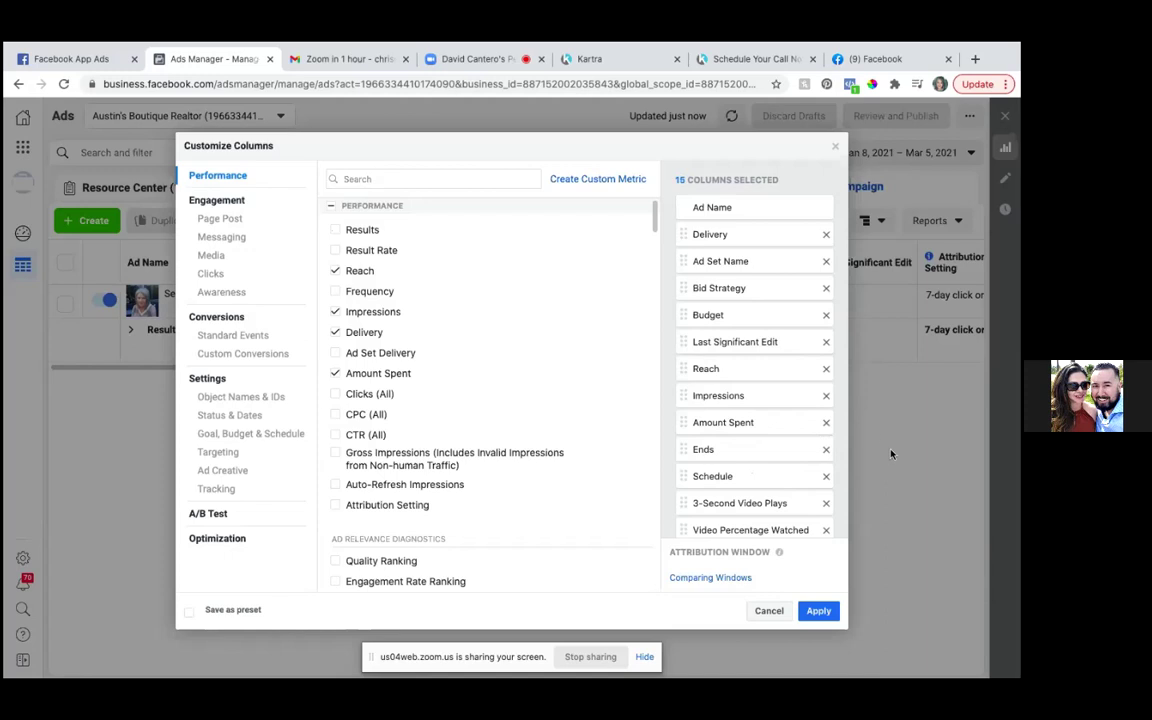
click(826, 342)
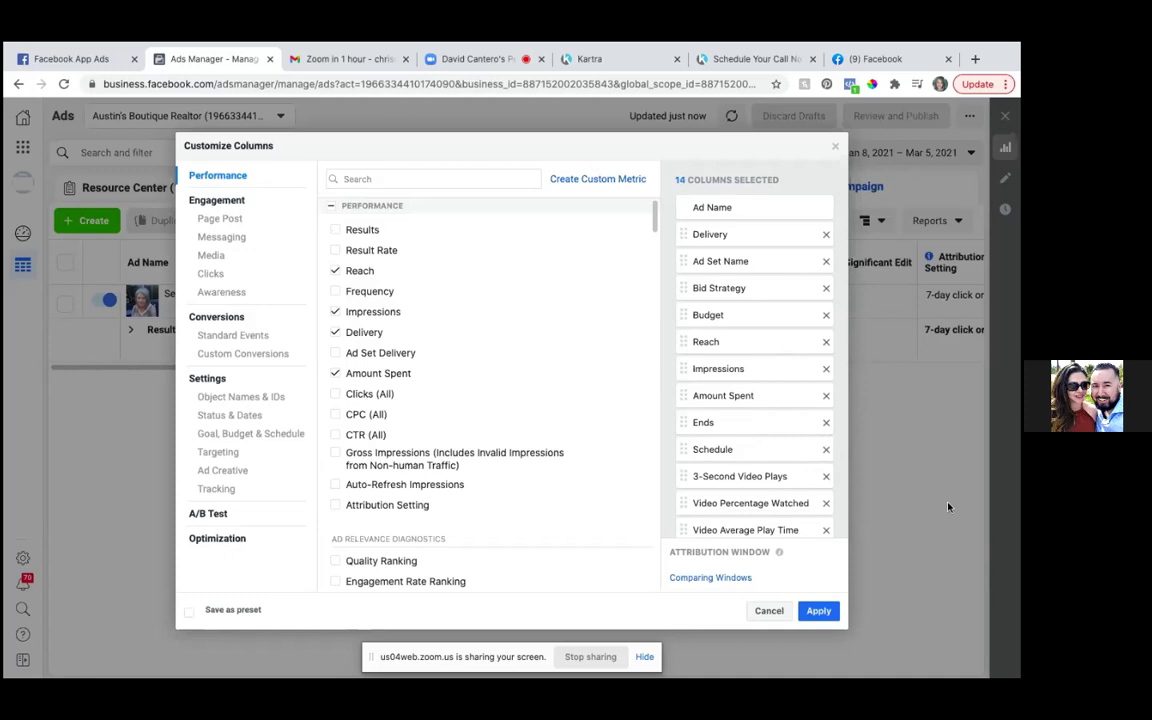
scroll(832, 470, down, 1)
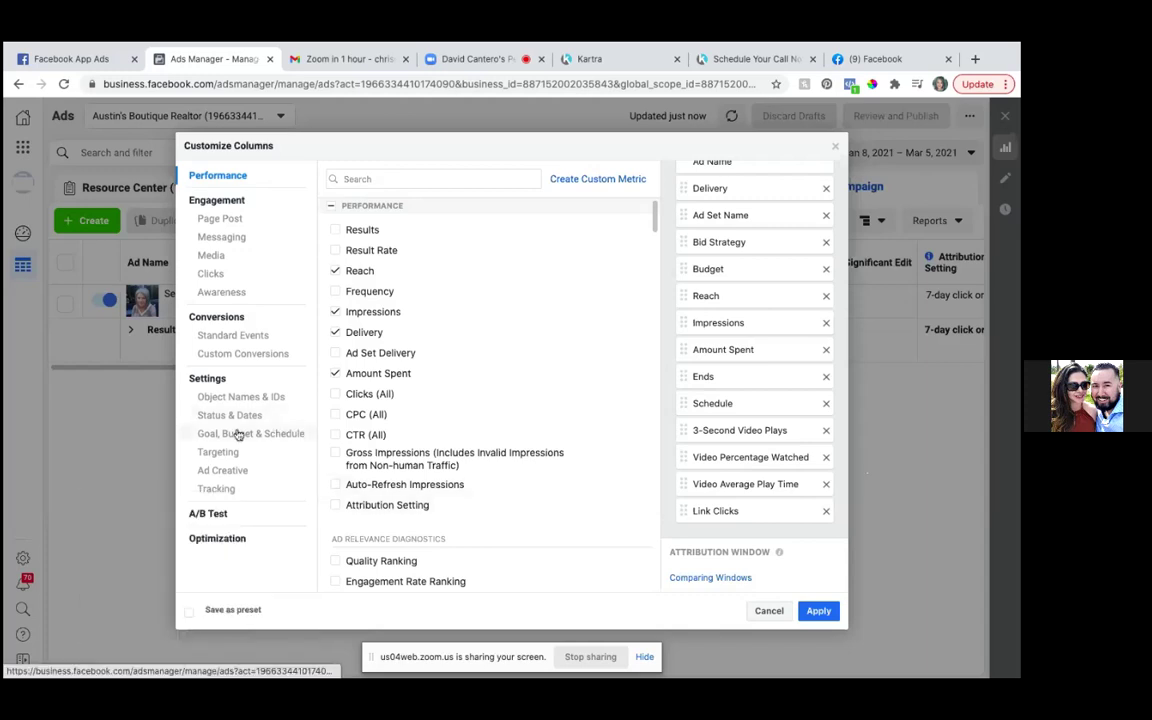
- Add the Seller Guide Leads total and cost custom conversion columns
click(265, 357)
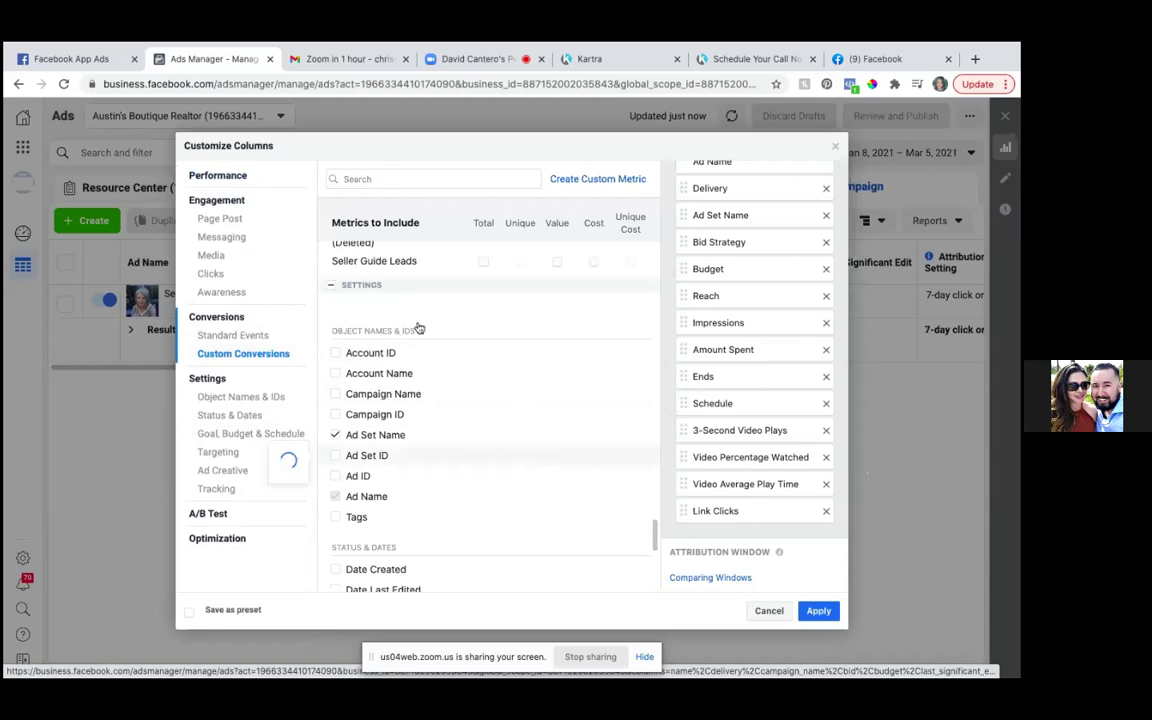
click(485, 264)
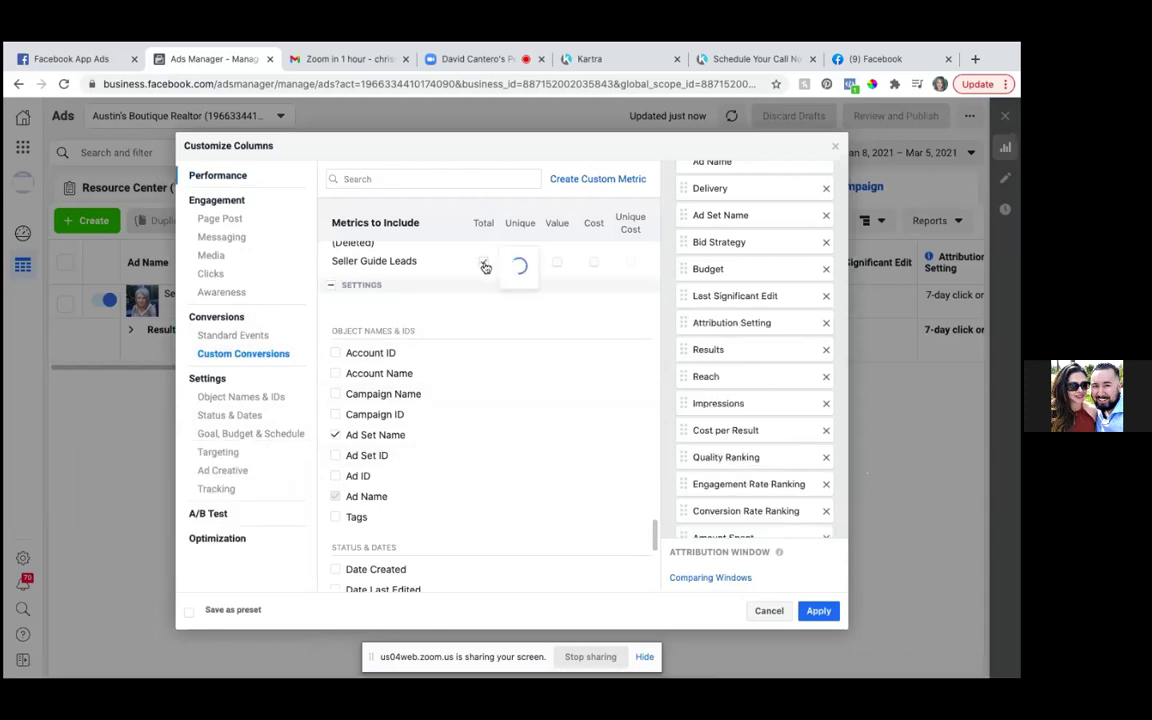
click(592, 263)
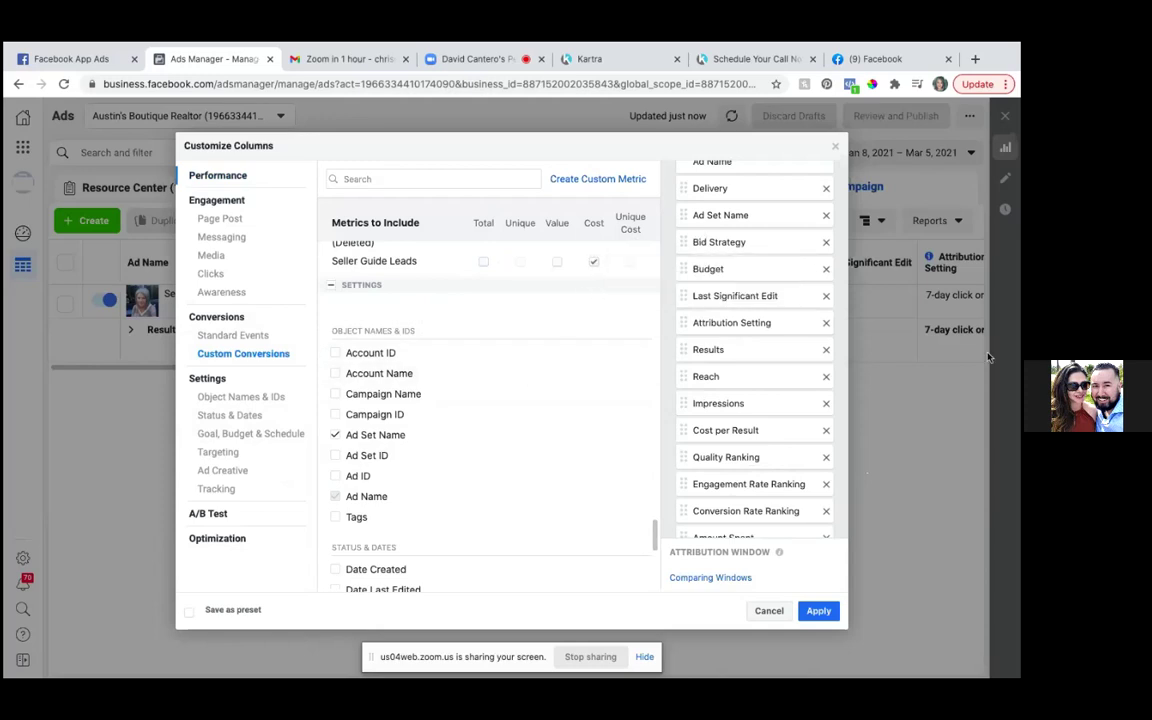
mouse_move(489, 265)
scroll(764, 403, down, 5)
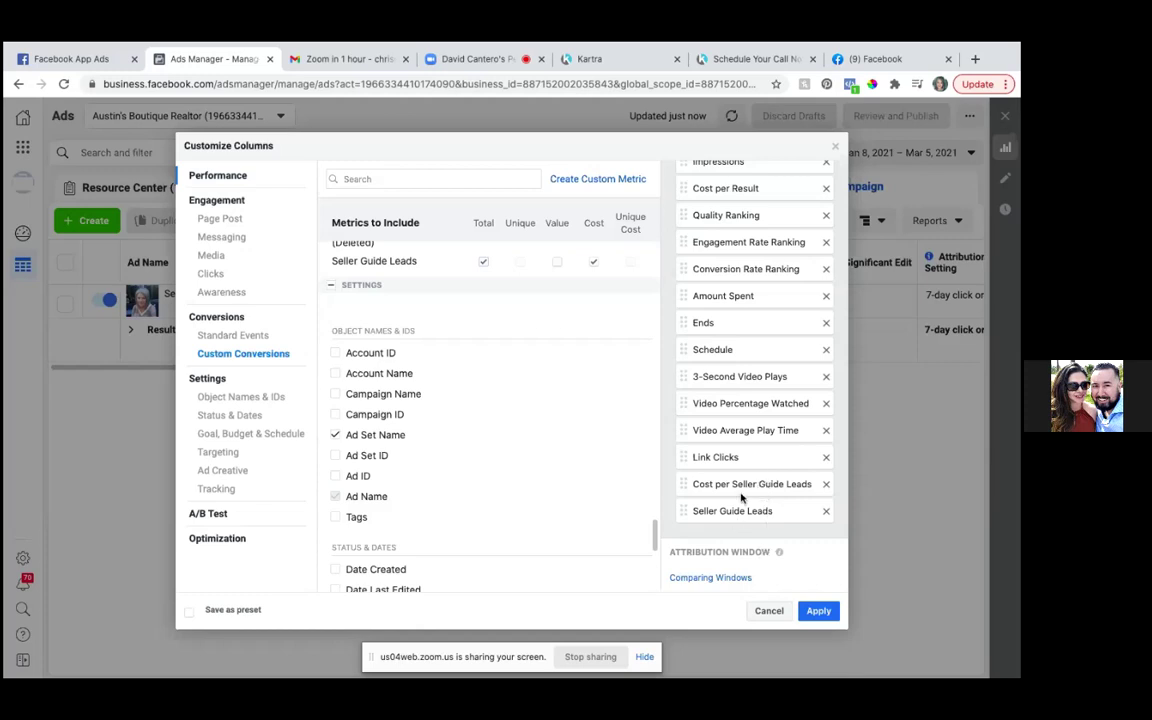
- Move both Seller Guide Leads columns right after Ad Name and tick Save as preset
drag(740, 487, 738, 238)
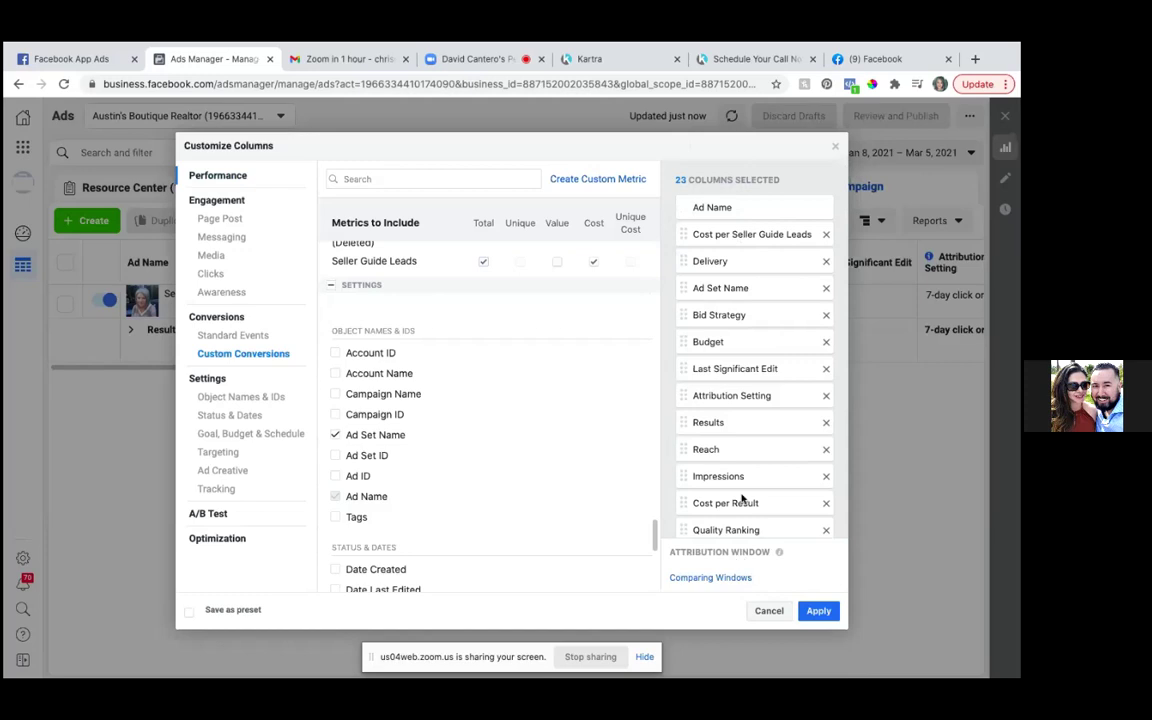
scroll(741, 497, down, 5)
scroll(741, 497, down, 1)
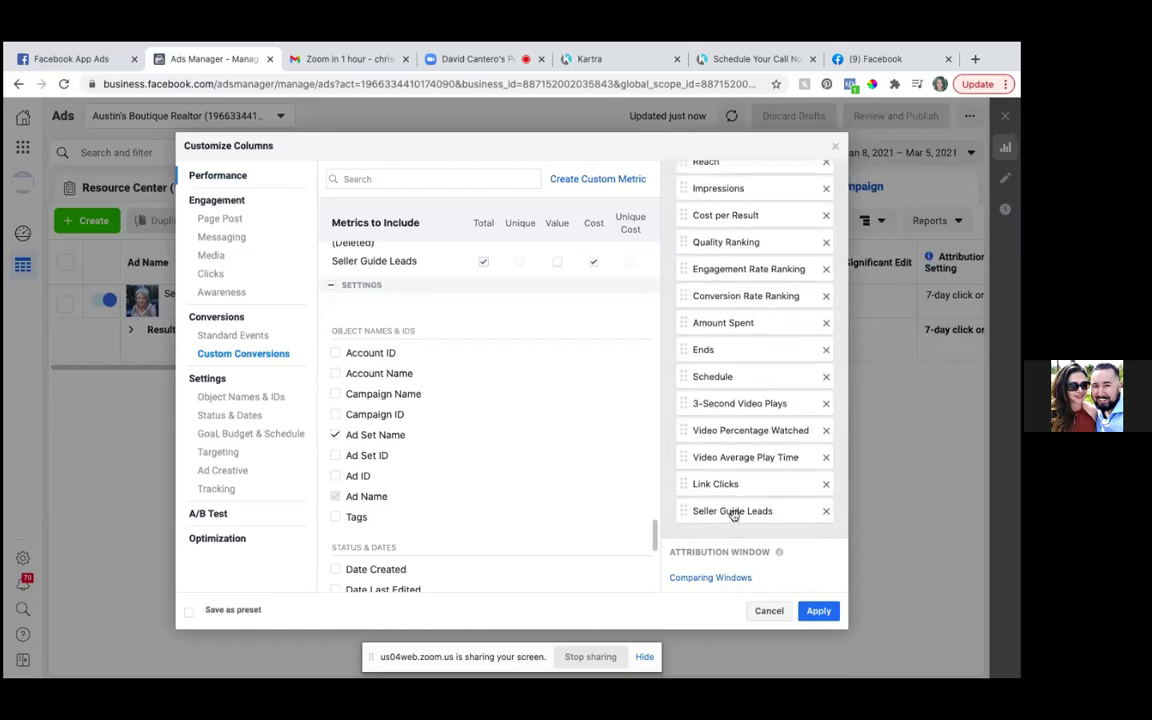
drag(733, 512, 733, 232)
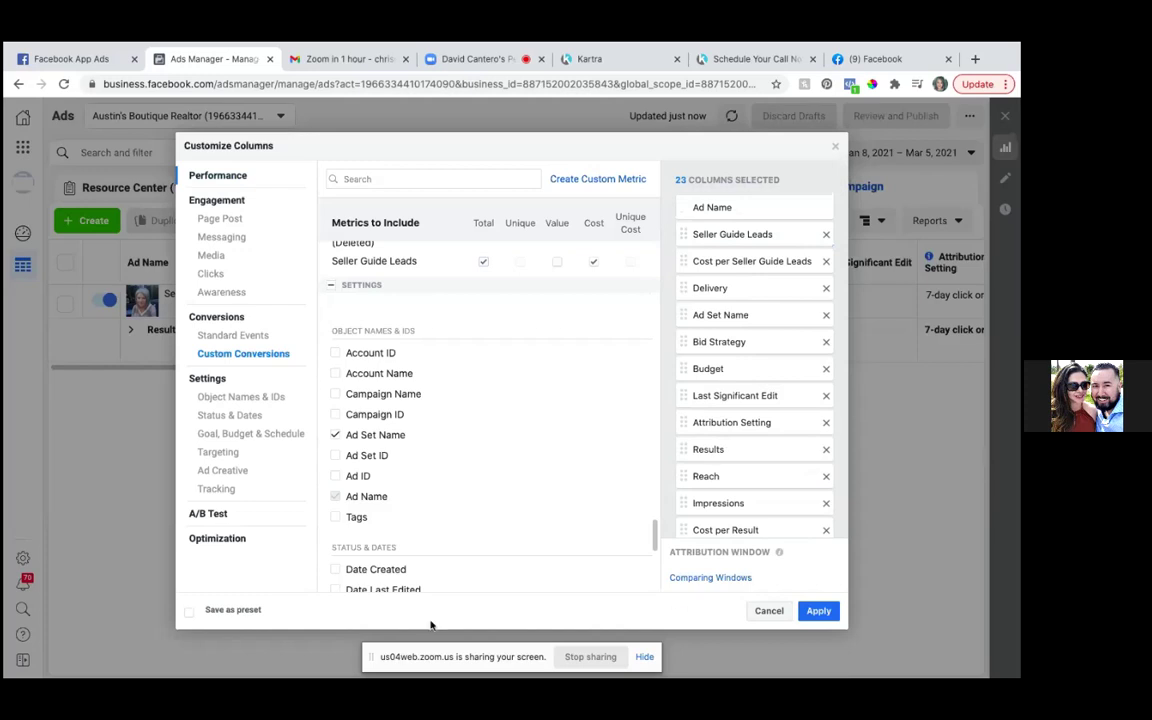
click(190, 614)
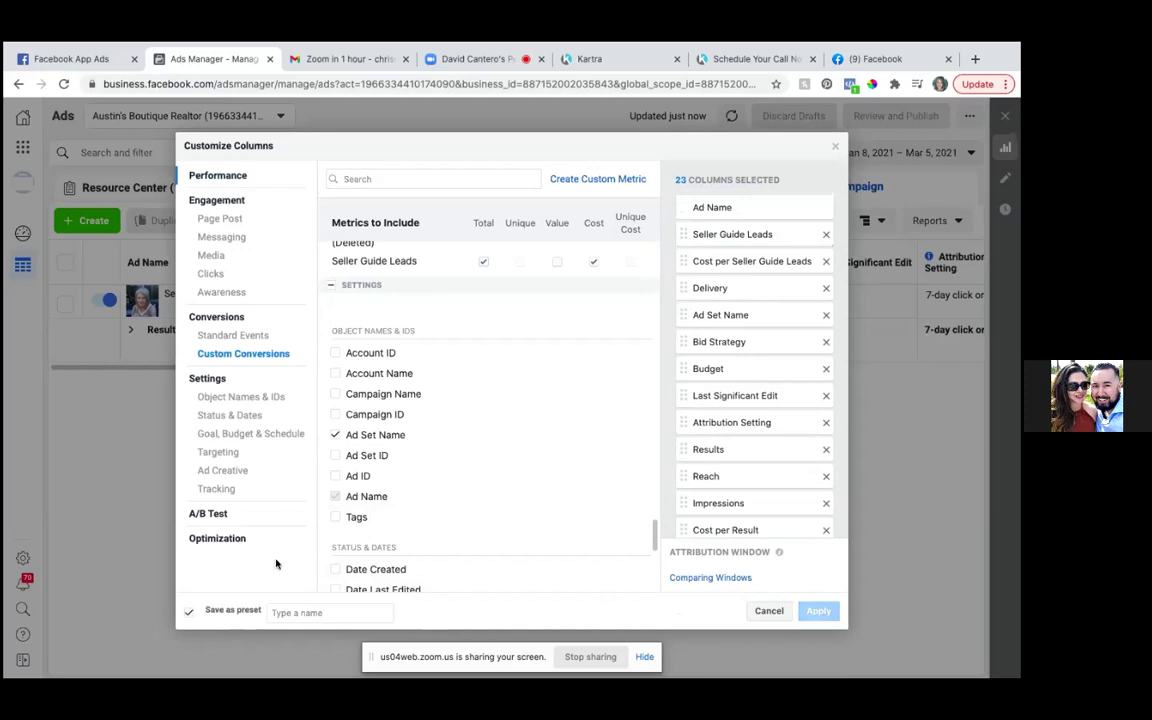
- Name the new column preset 'Seller Guide Campaign' and apply it to the ads table
click(300, 612)
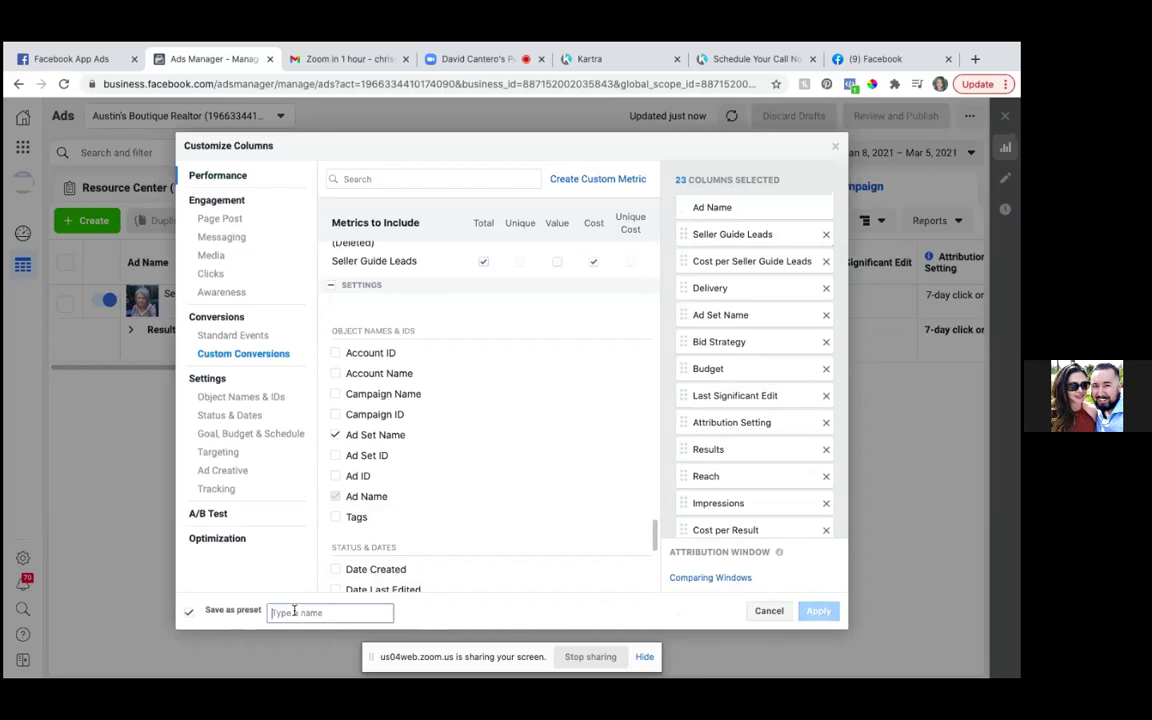
text(S)
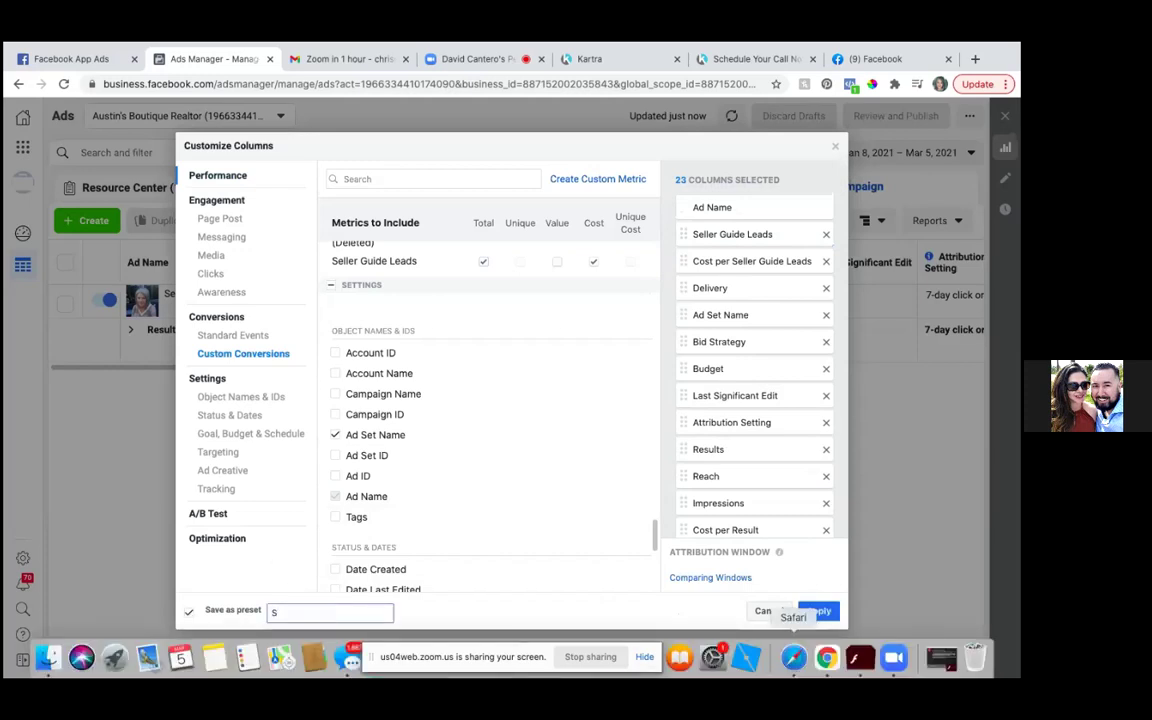
text(eller GuideC)
key(BackSpace)
text(Campaign)
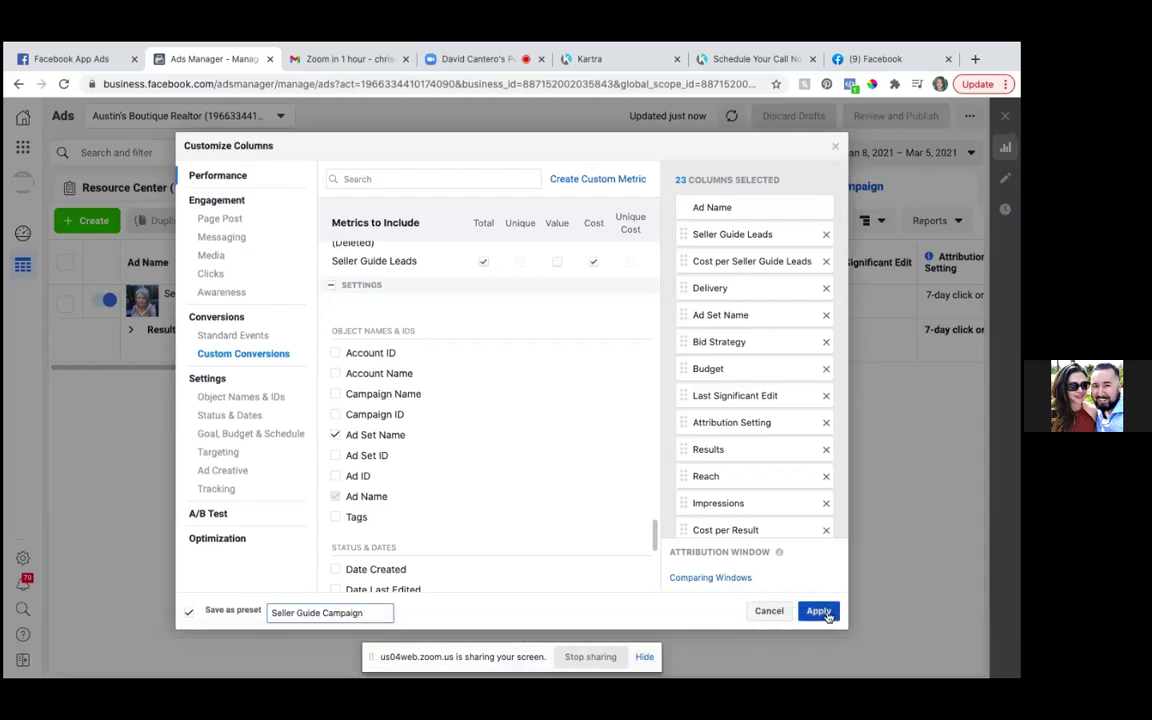
click(820, 611)
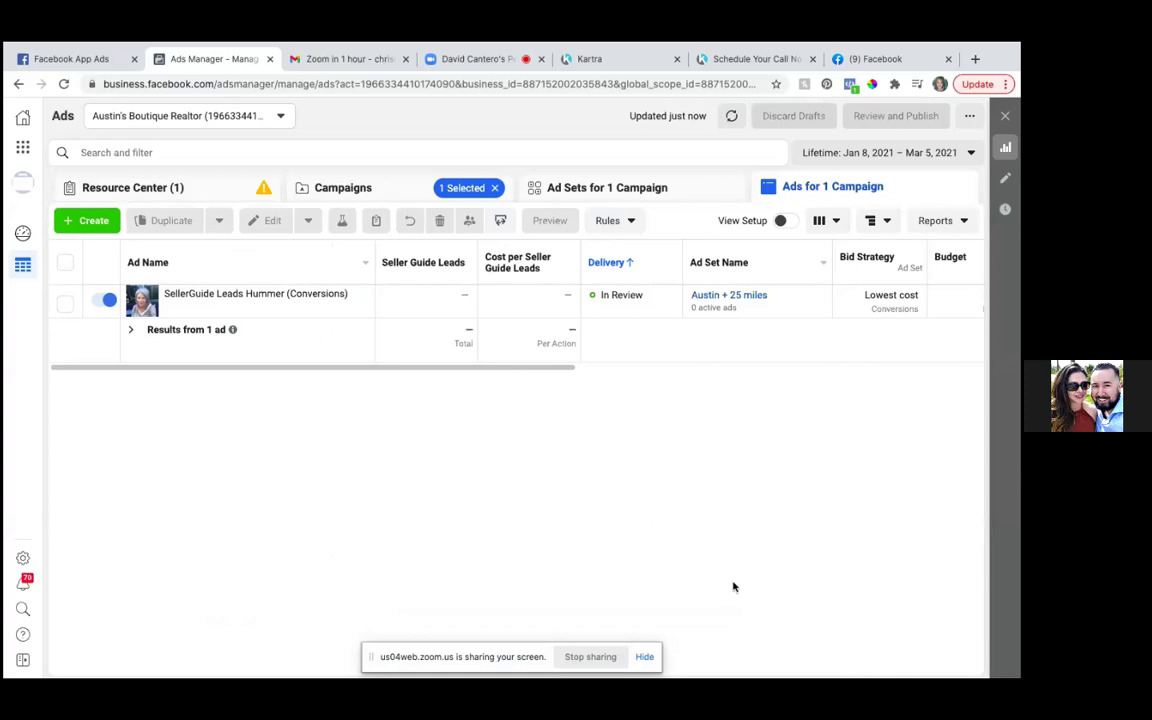
- Check the Seller Guide Campaign preset under Columns, then go back to the Campaigns list
click(838, 224)
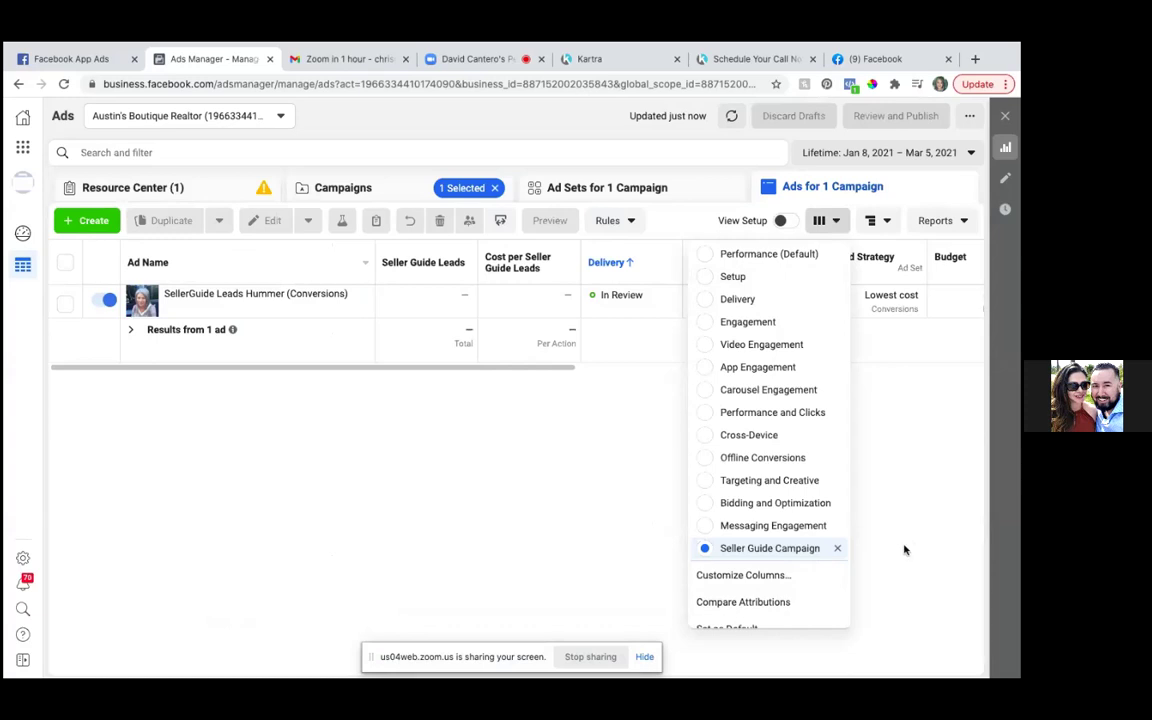
scroll(763, 467, down, 1)
scroll(763, 467, up, 1)
click(331, 189)
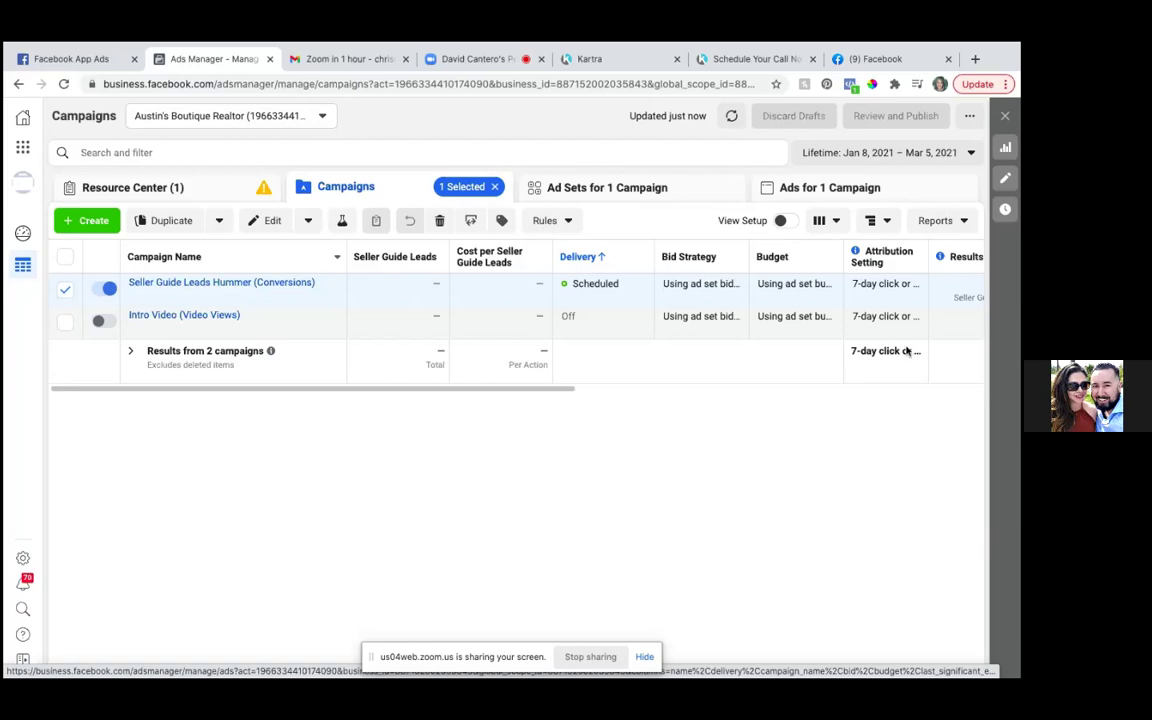
- Scroll the campaigns table right to show reach, impressions, amount spent and end dates
click(972, 156)
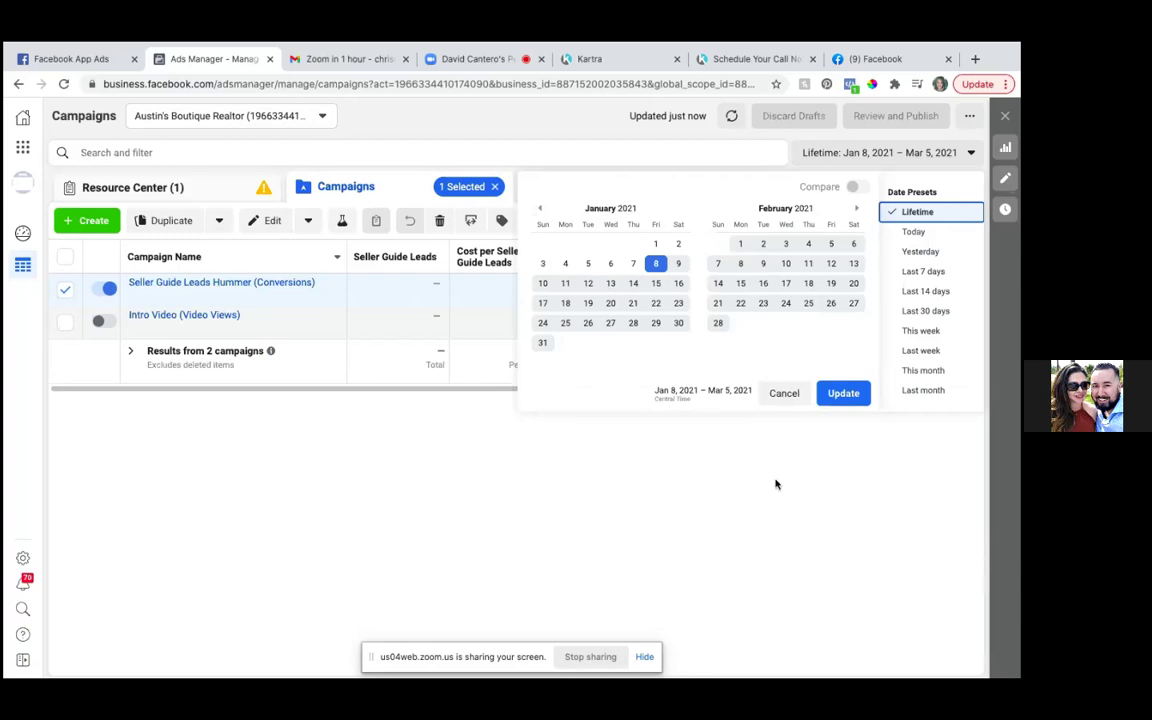
click(715, 486)
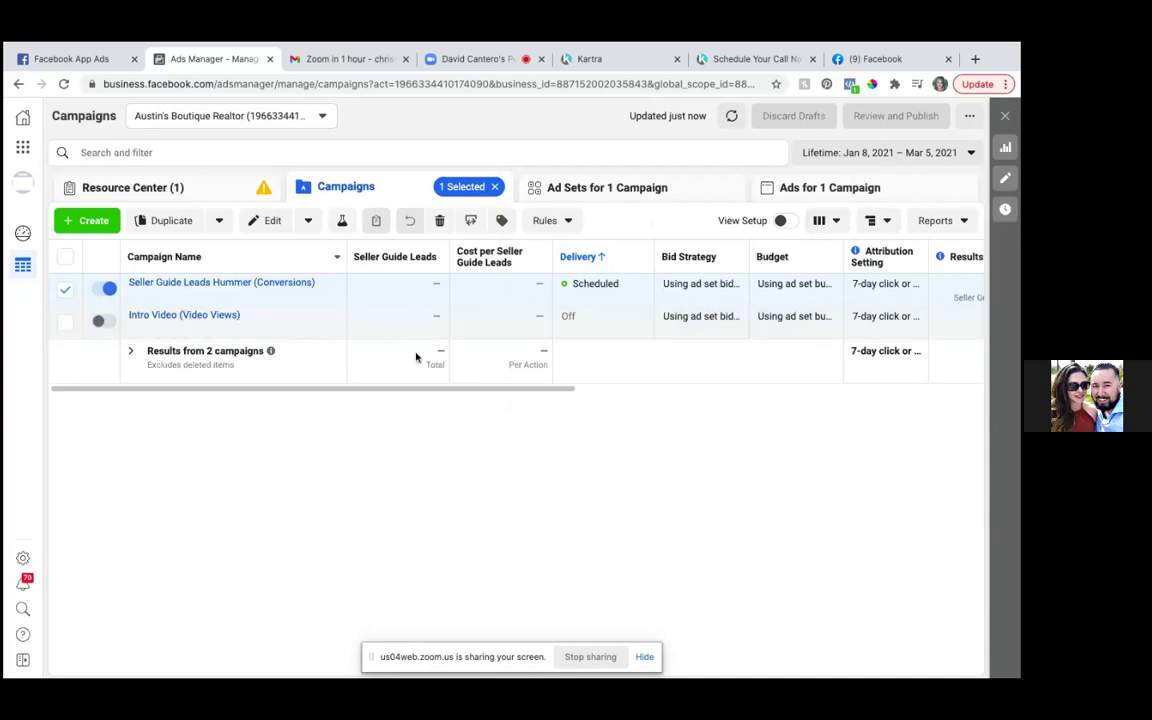
drag(418, 391, 899, 410)
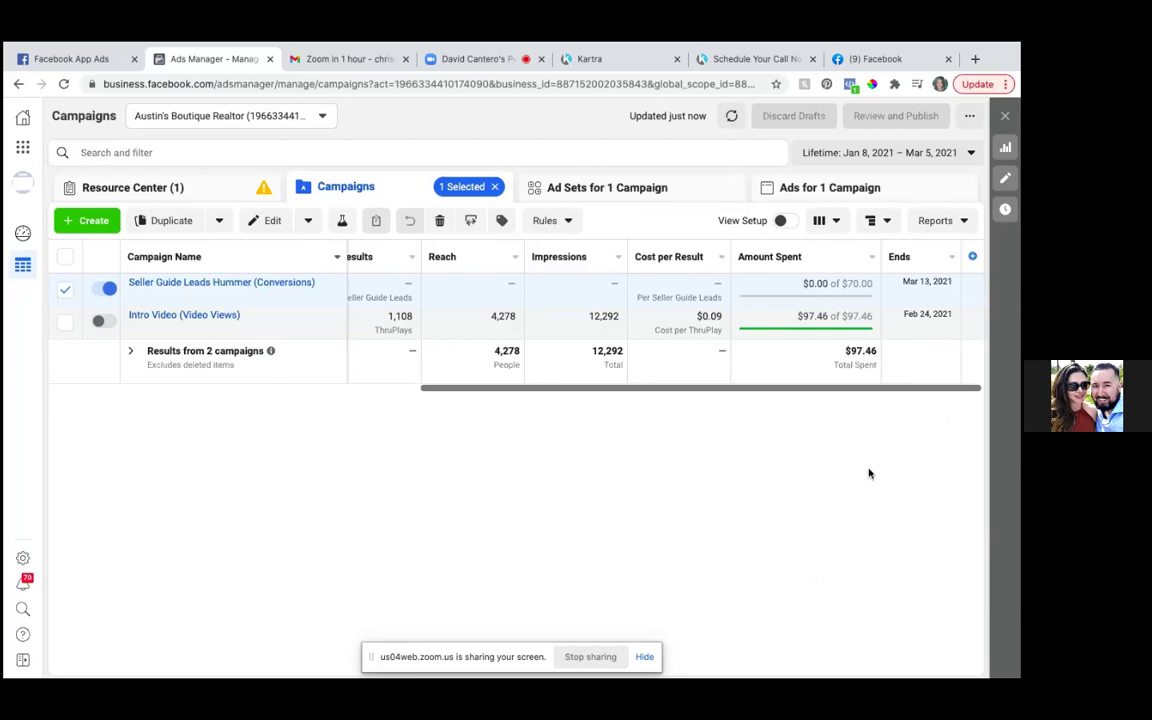
- Select only the Intro Video campaign and open its Austin ad set in the editor
click(65, 292)
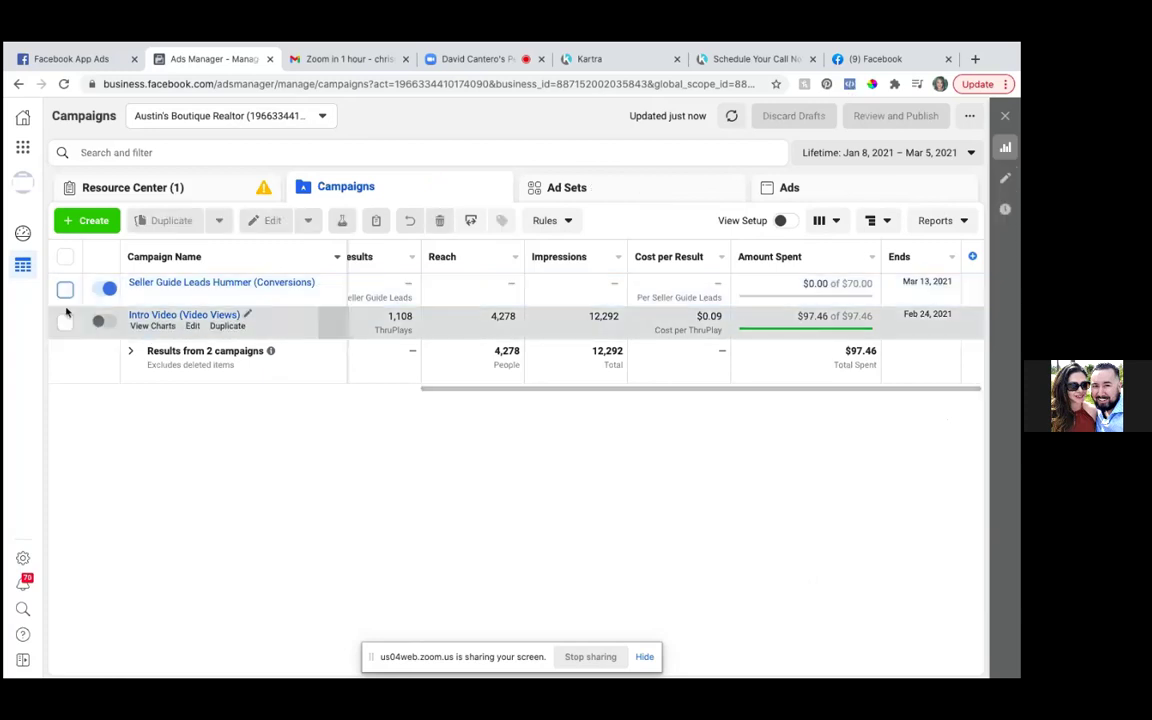
click(66, 322)
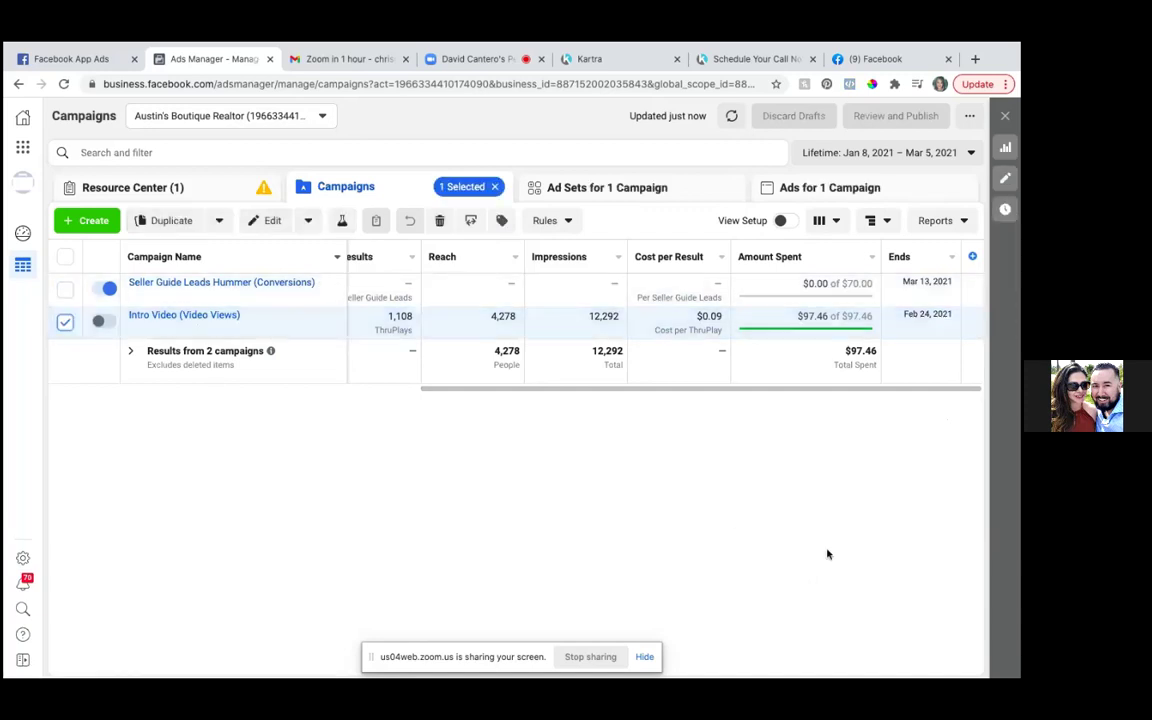
click(635, 193)
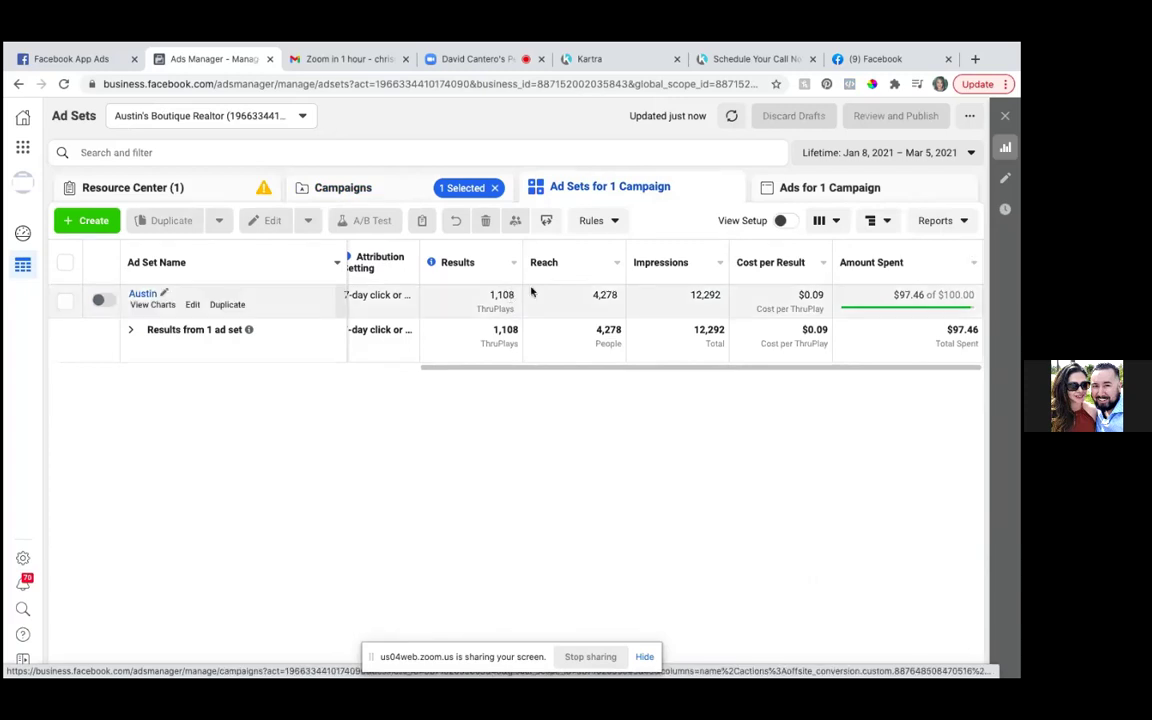
mouse_move(226, 303)
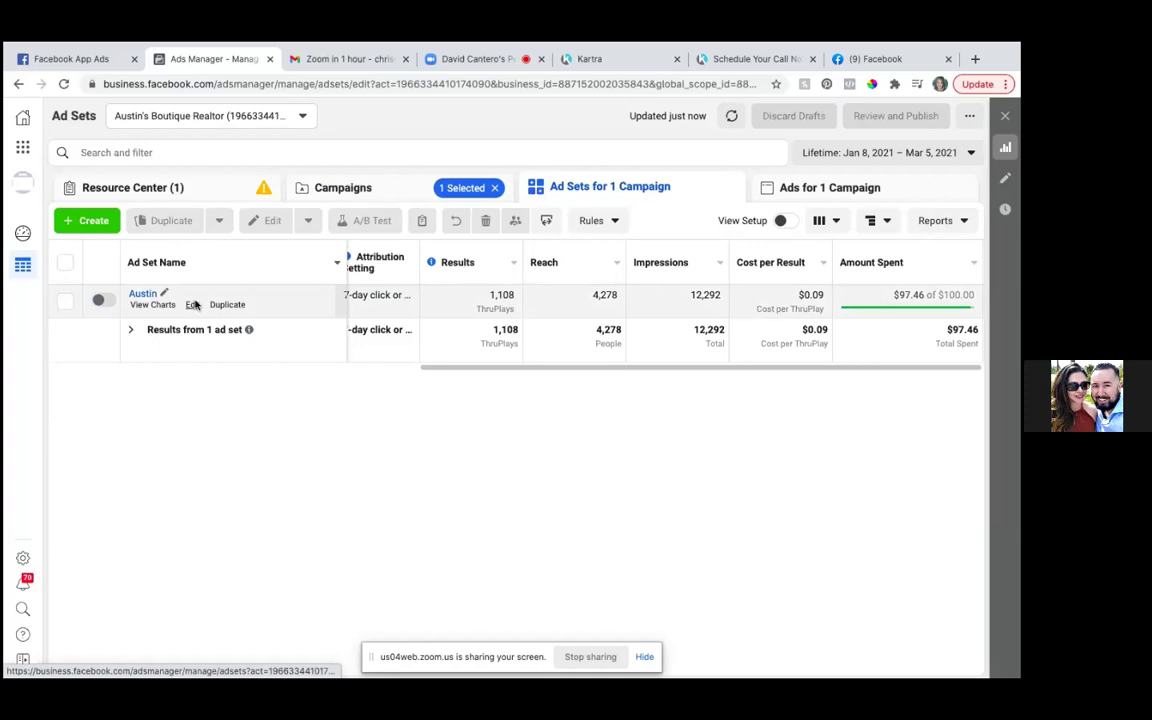
click(194, 305)
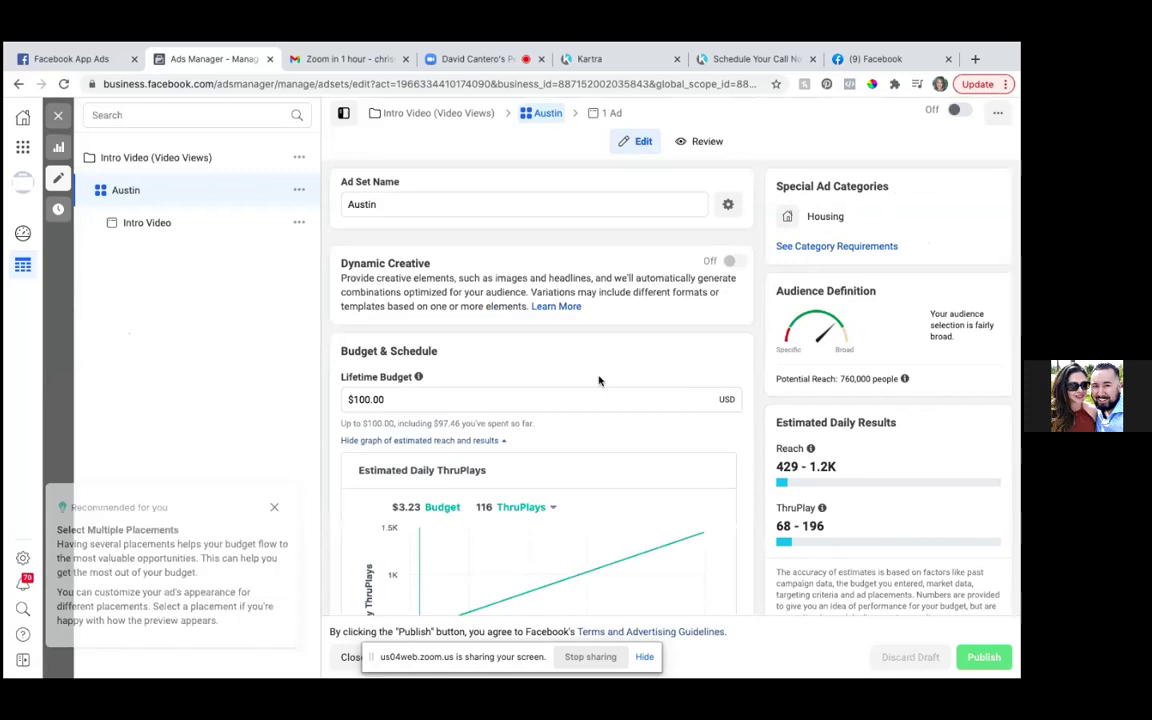
scroll(591, 394, down, 5)
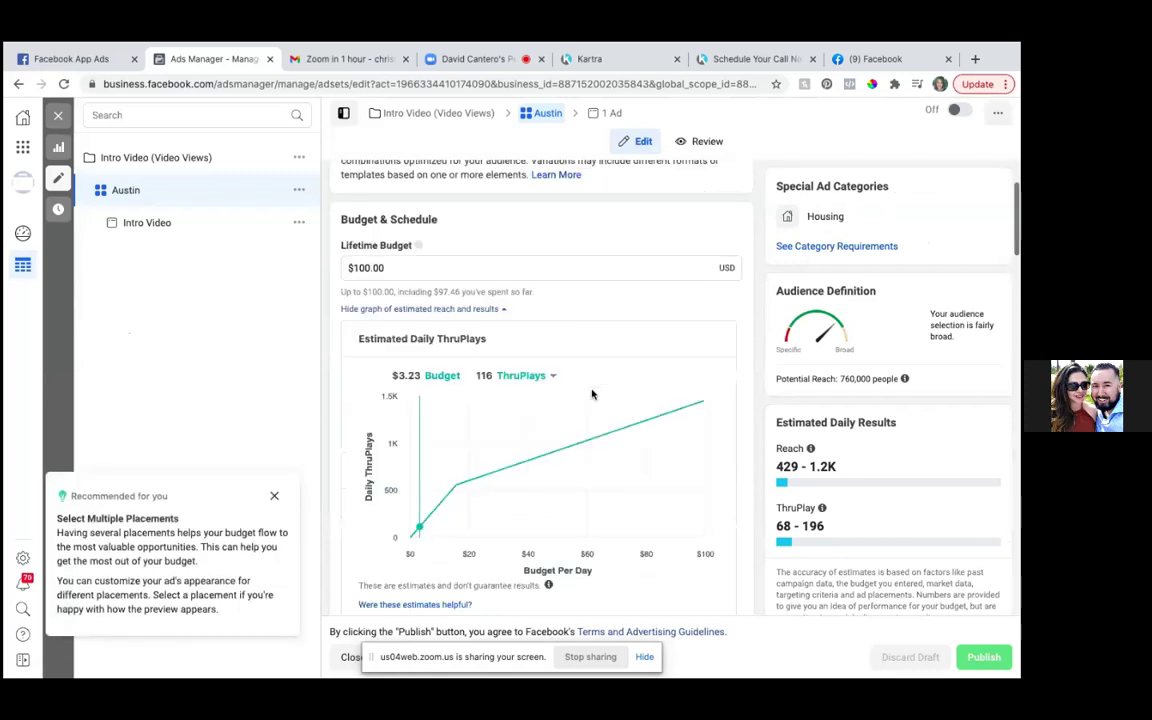
scroll(591, 394, down, 1)
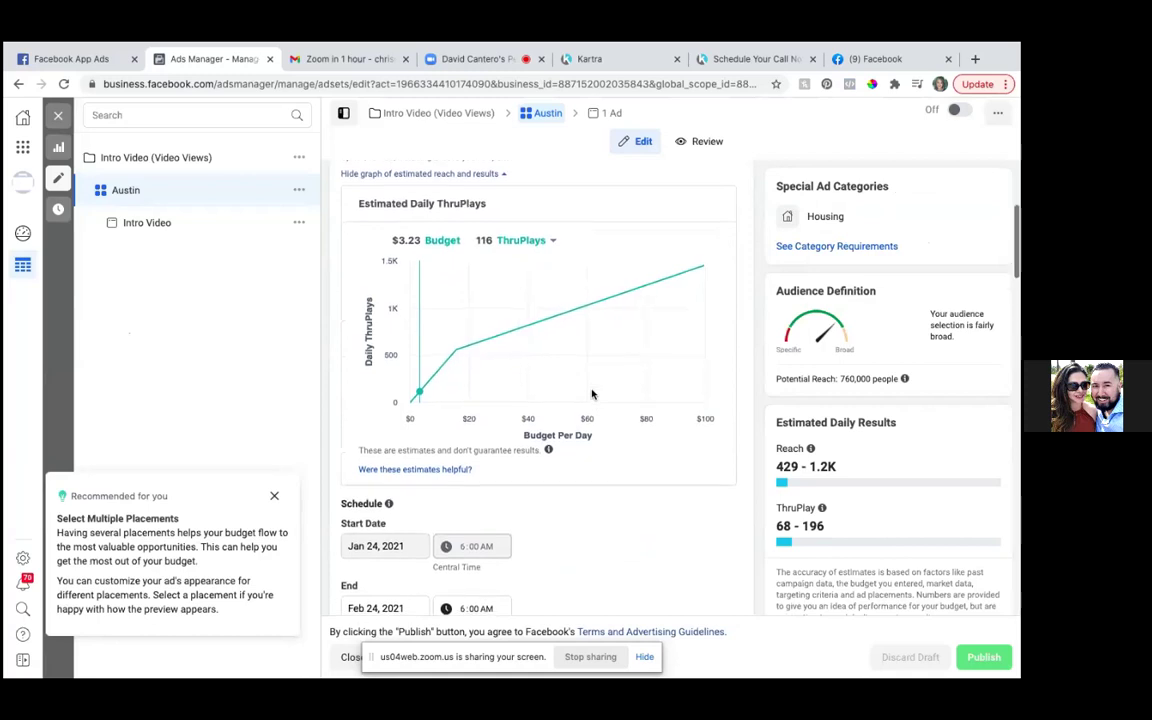
scroll(591, 394, down, 1)
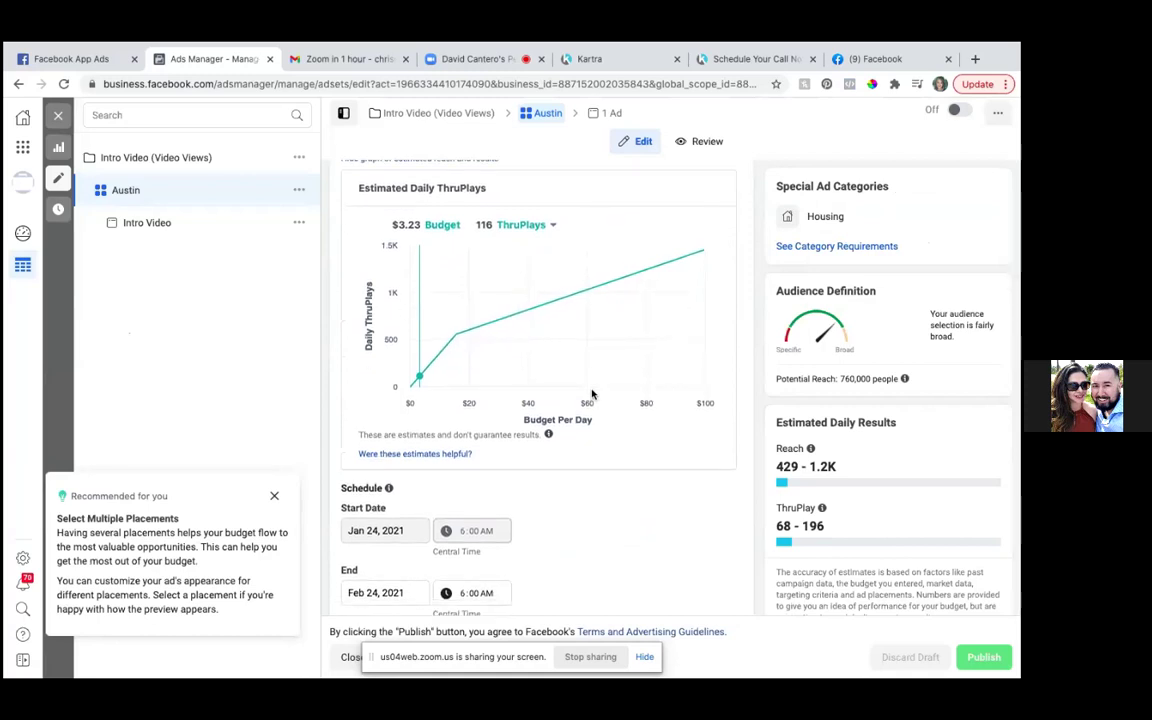
scroll(591, 394, down, 5)
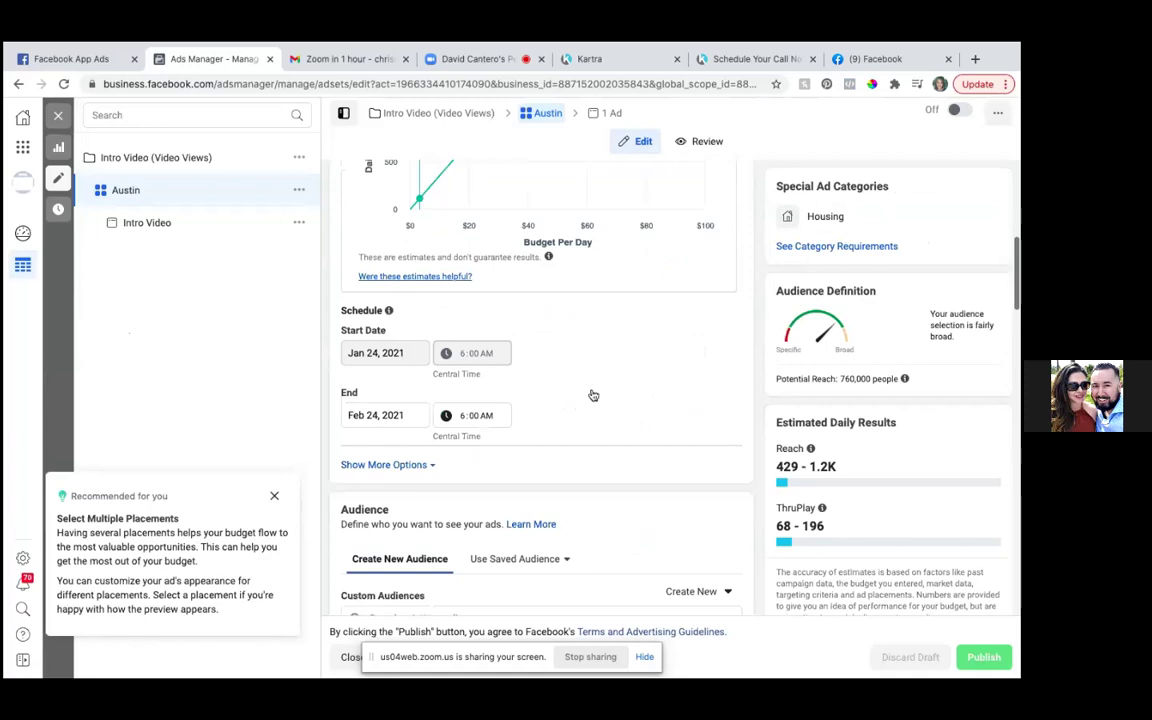
scroll(591, 394, up, 1)
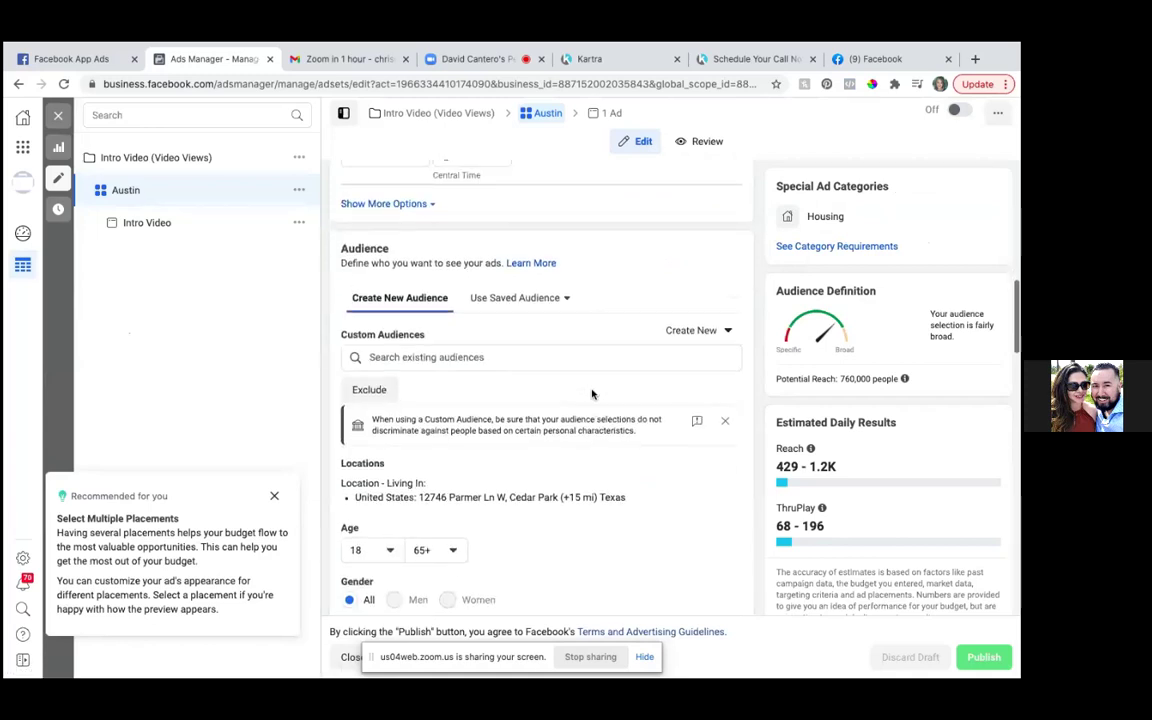
scroll(591, 394, down, 3)
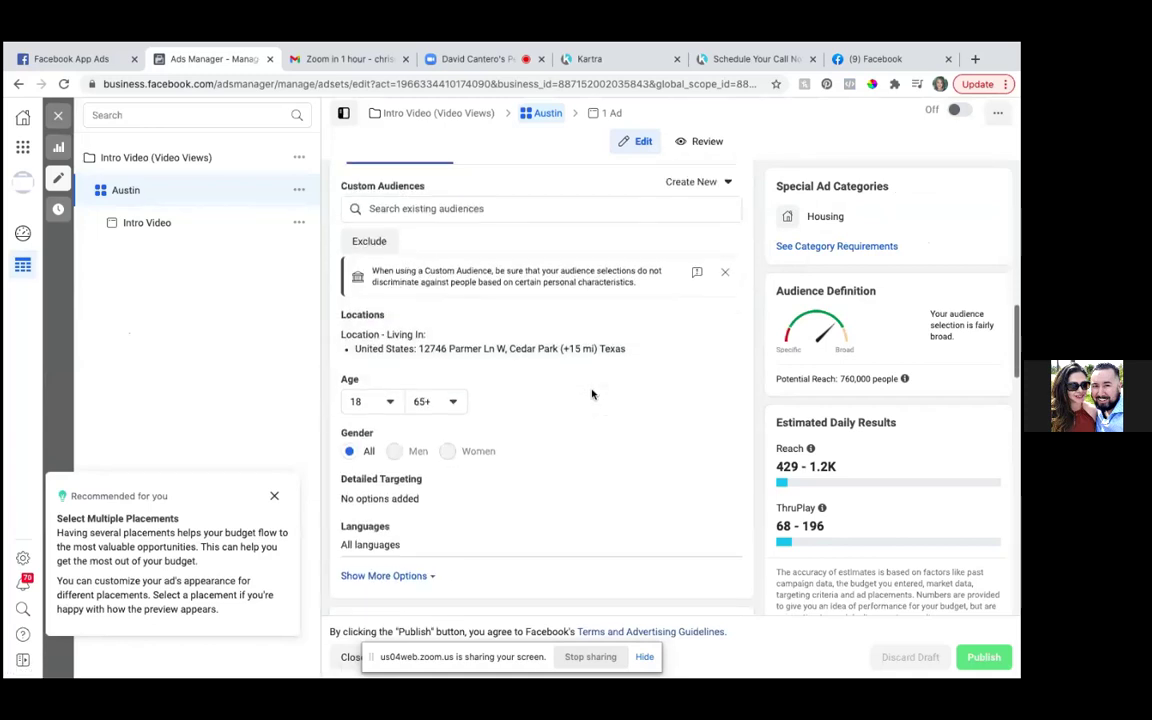
scroll(591, 394, down, 1)
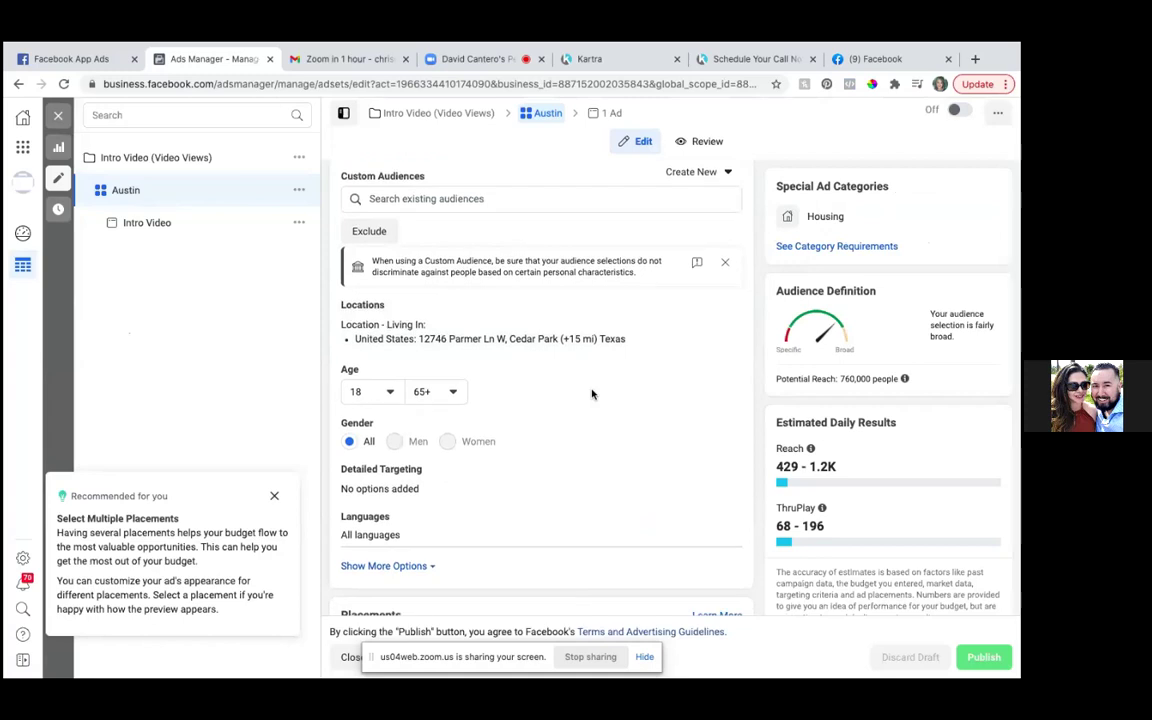
scroll(591, 394, down, 3)
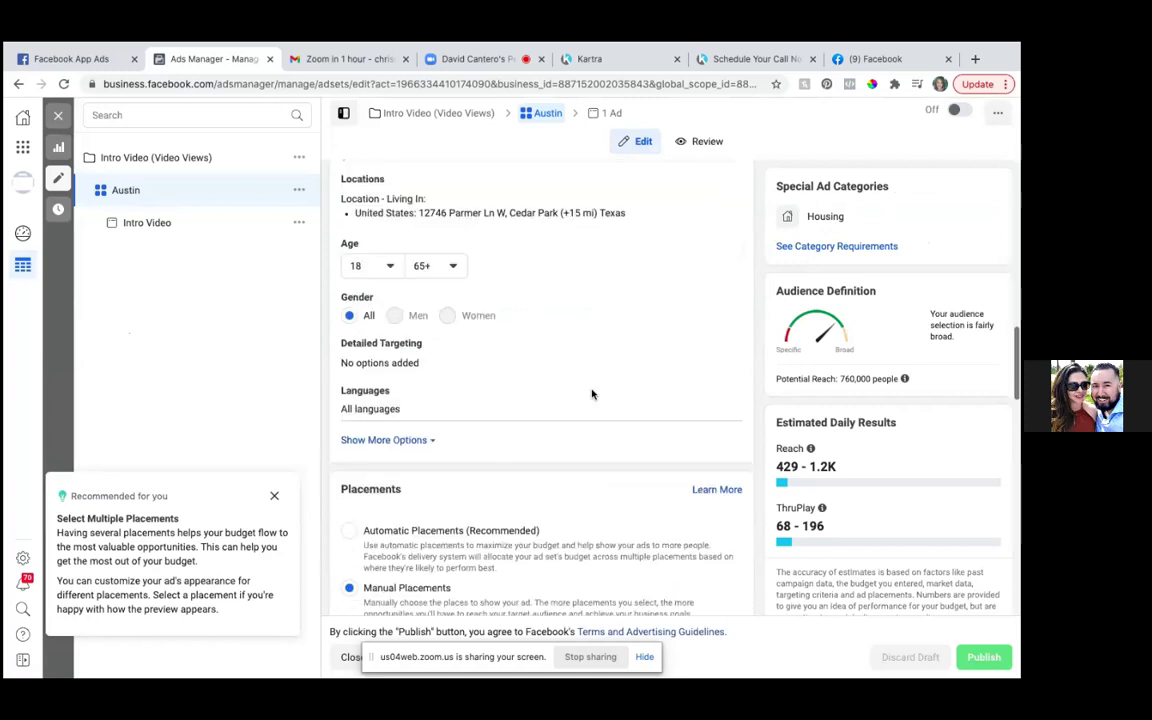
scroll(591, 394, down, 3)
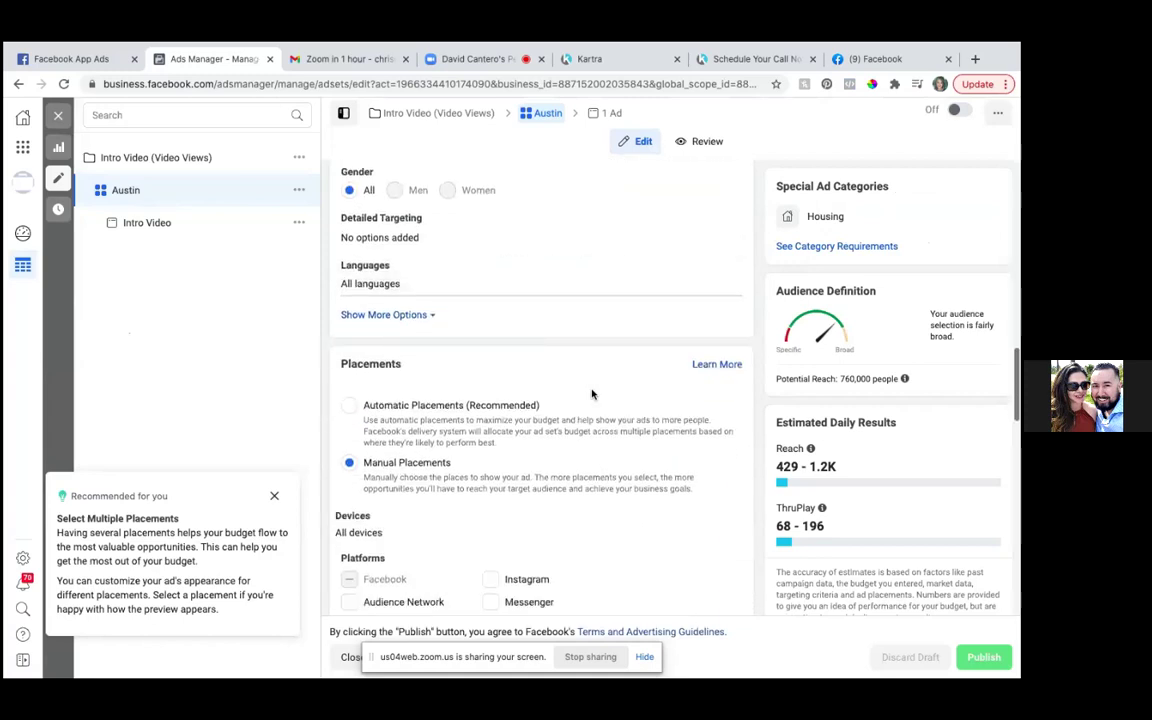
scroll(591, 394, down, 5)
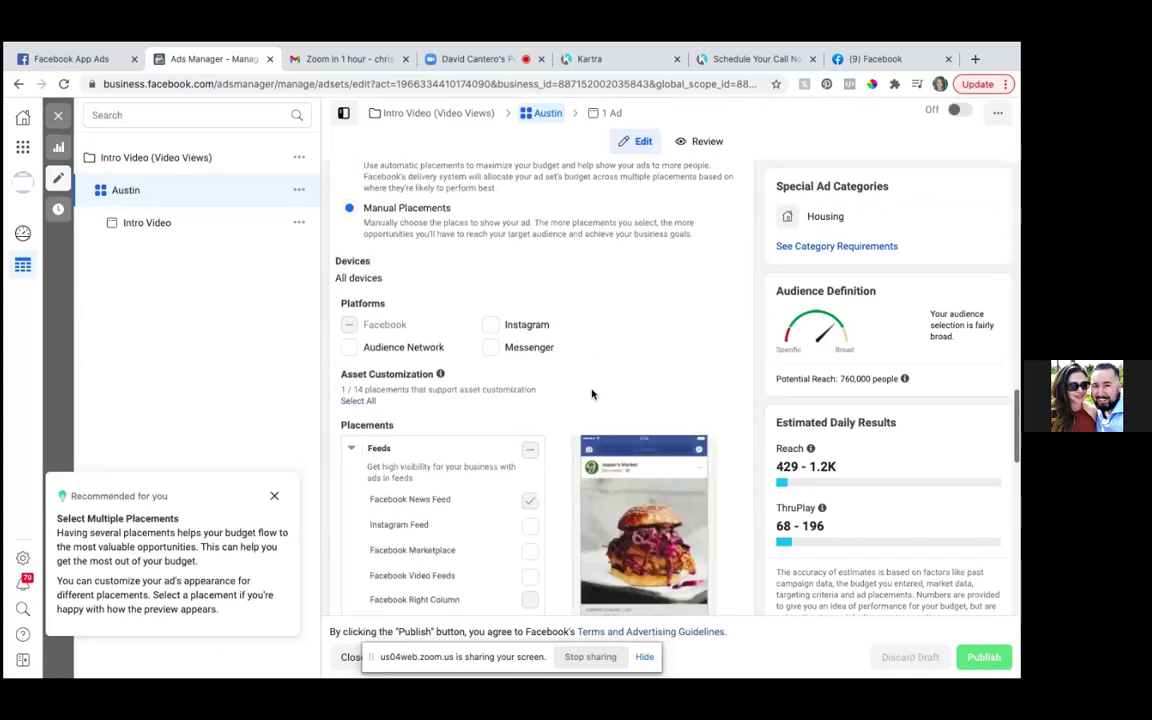
scroll(591, 394, up, 6)
scroll(591, 394, up, 4)
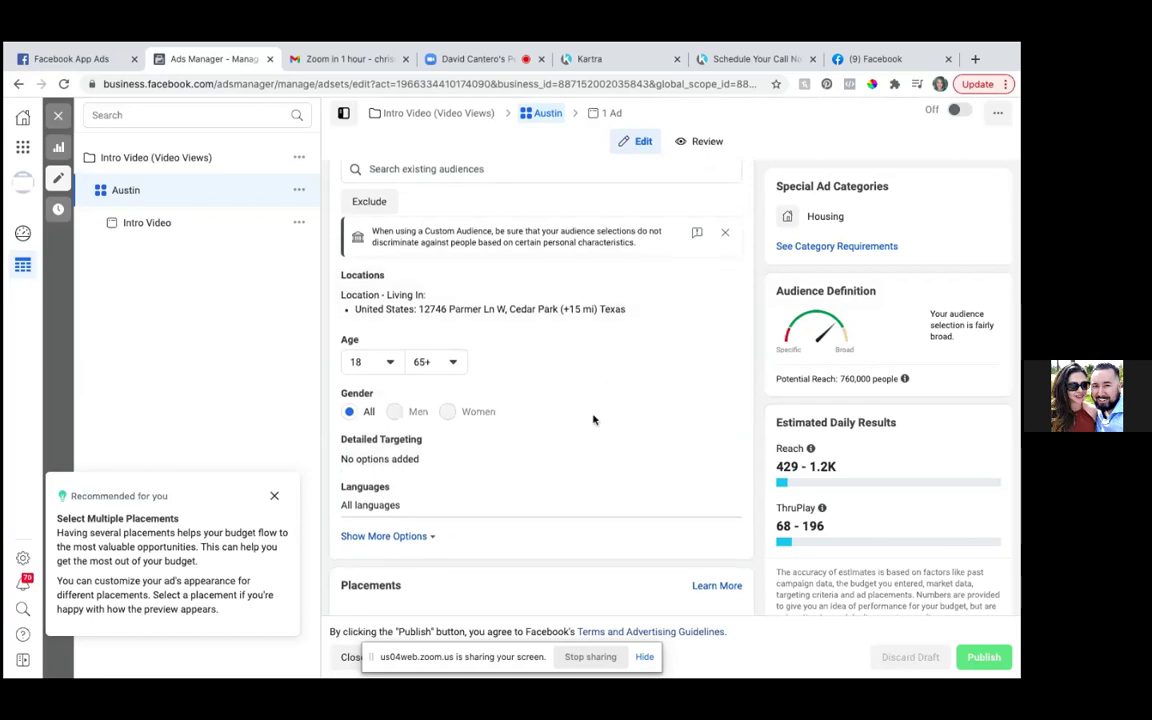
scroll(593, 420, down, 5)
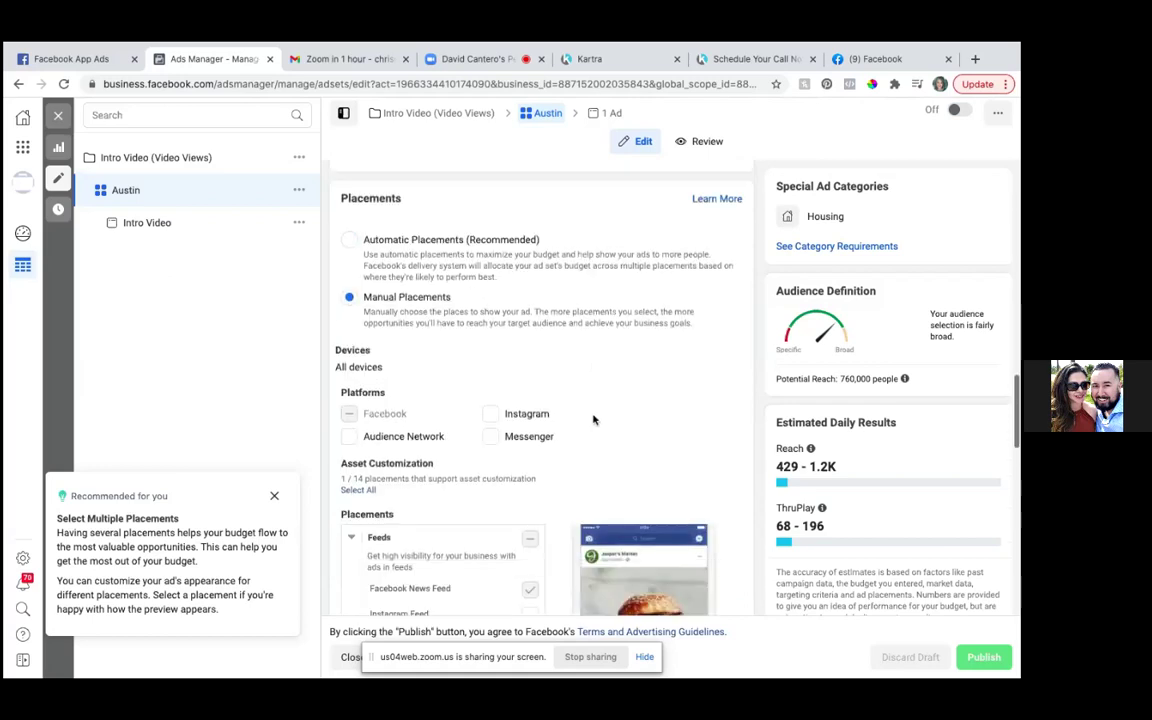
scroll(593, 420, down, 1)
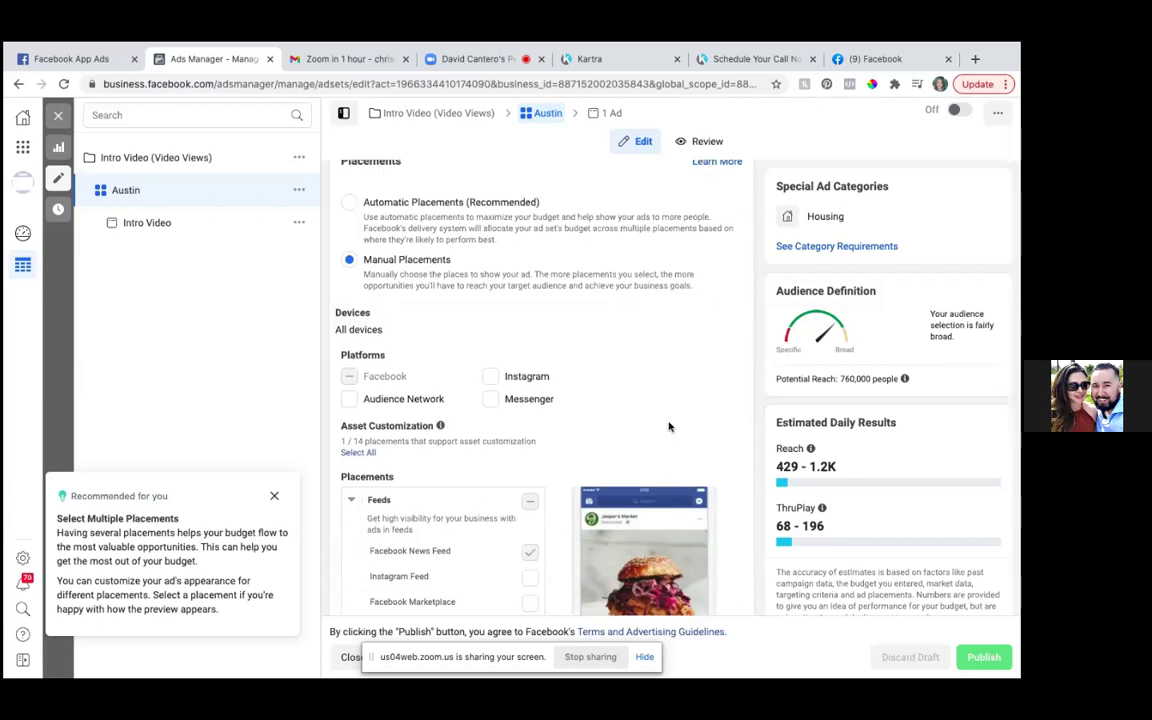
scroll(669, 427, down, 1)
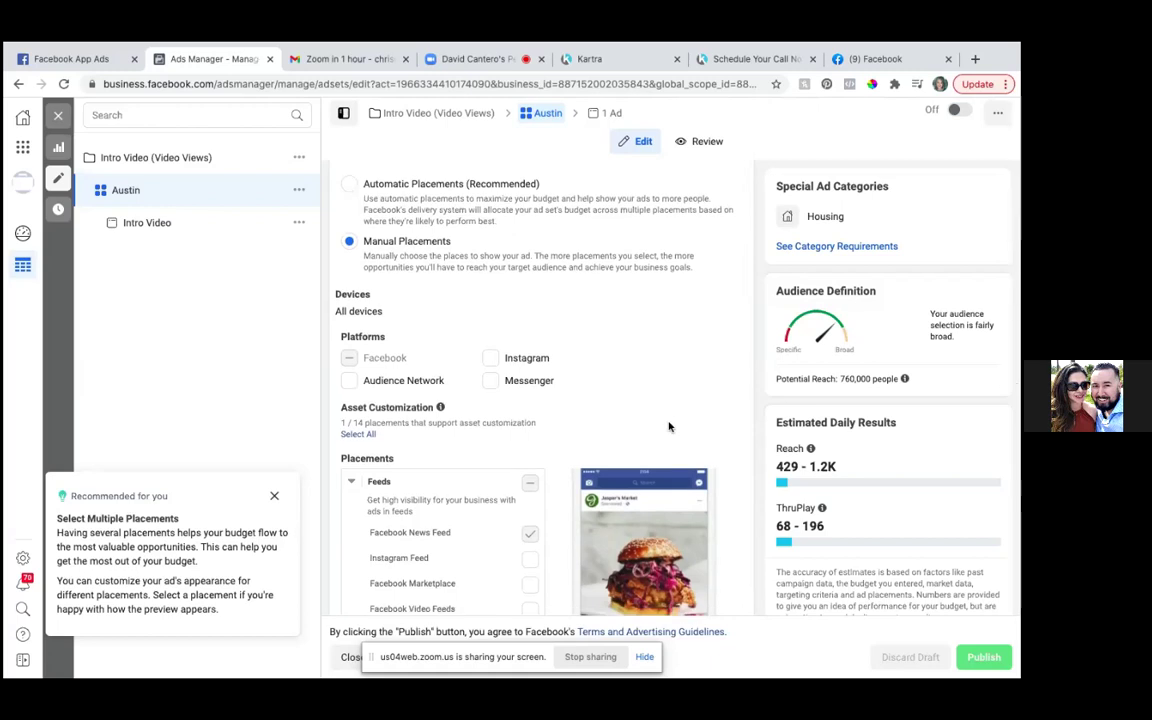
scroll(669, 427, down, 1)
scroll(669, 427, down, 1)
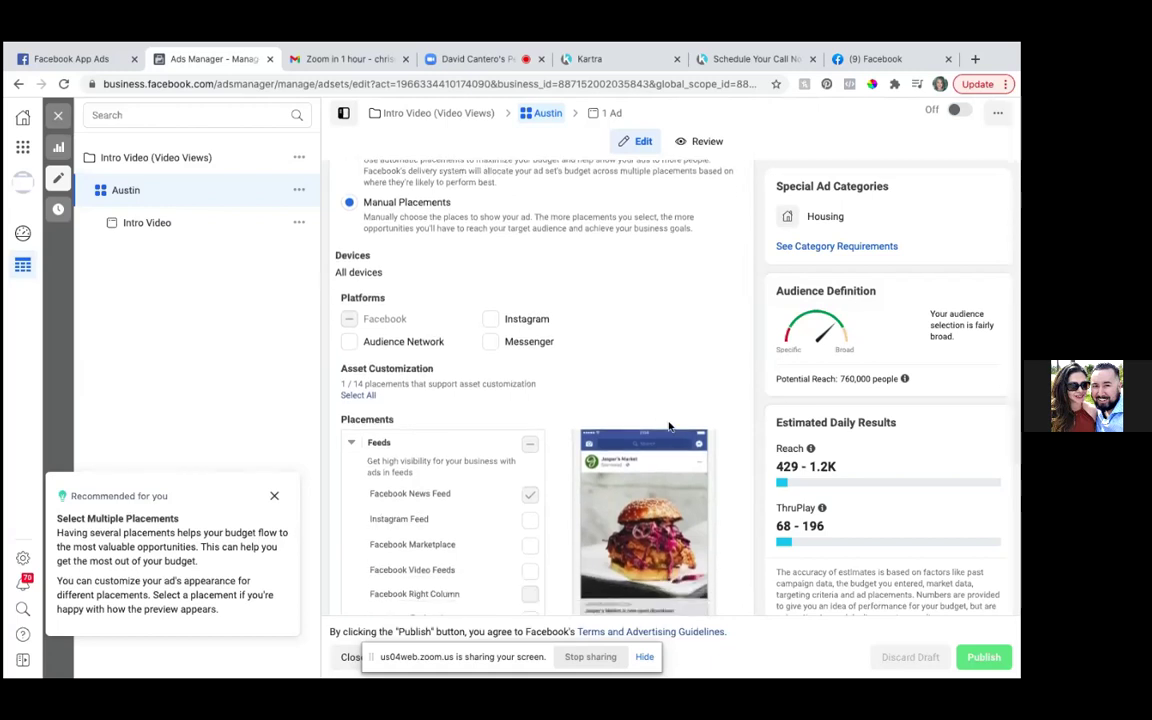
scroll(669, 427, down, 1)
scroll(669, 427, down, 4)
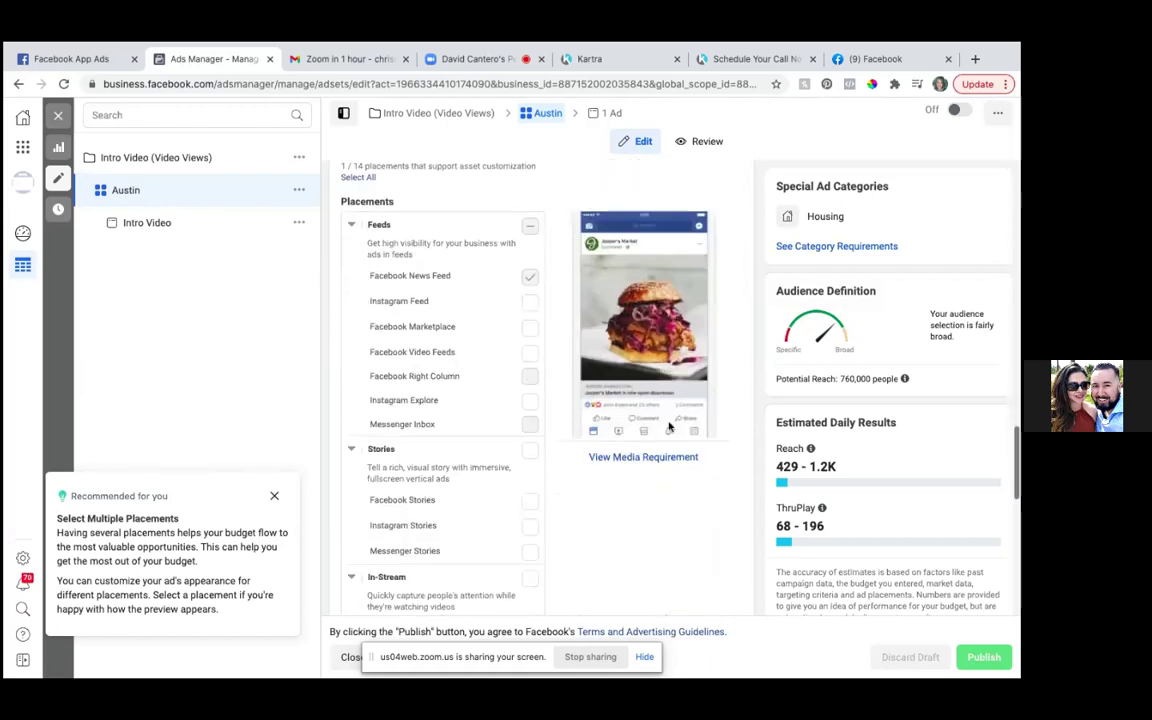
scroll(669, 427, down, 10)
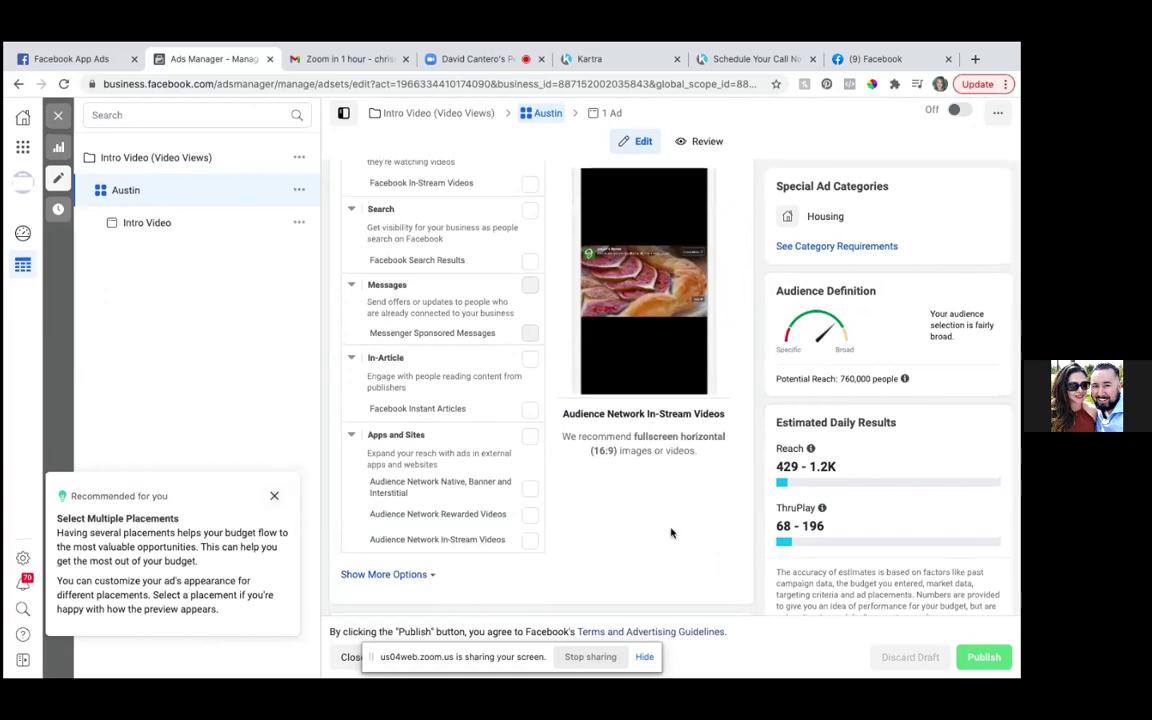
scroll(671, 533, up, 15)
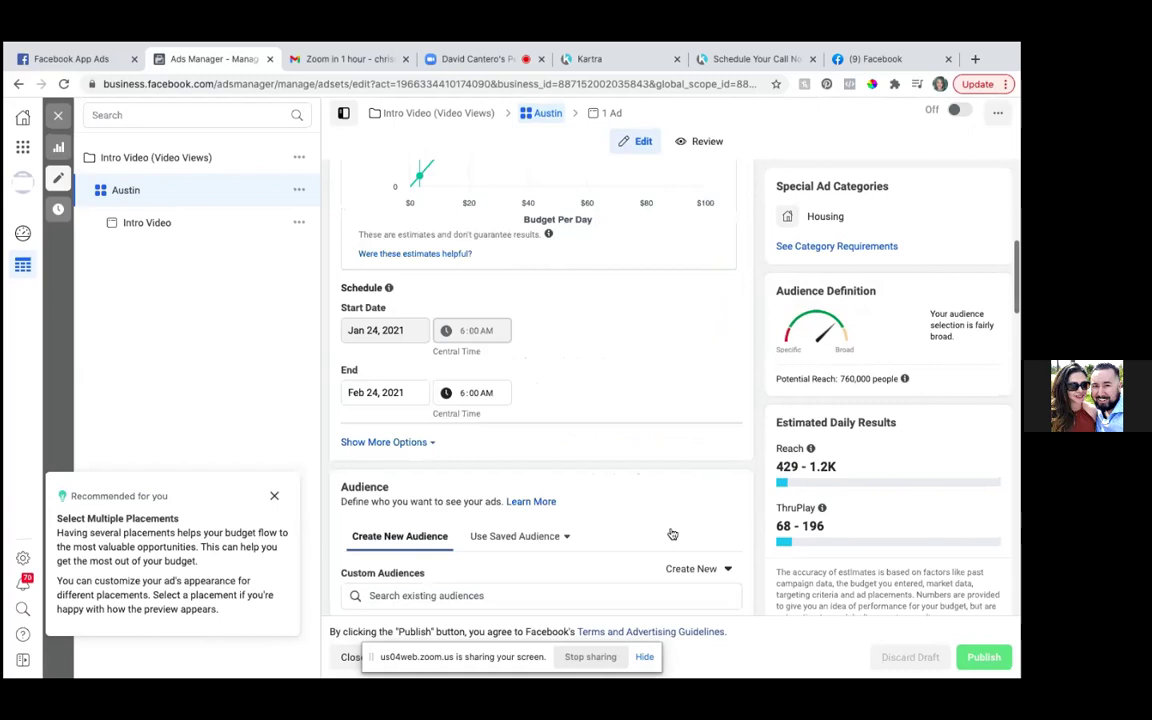
scroll(672, 534, up, 3)
scroll(671, 533, up, 3)
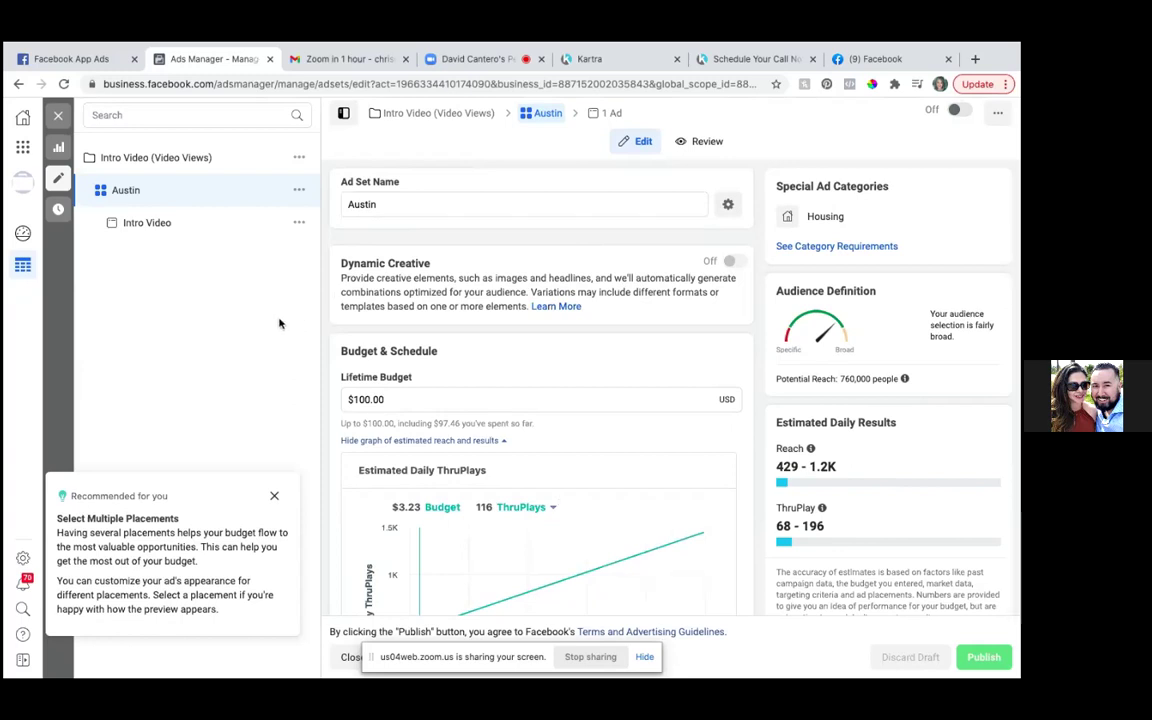
- Switch the selection from Intro Video to Seller Guide Leads Hummer (Conversions) and show its ad sets
click(60, 117)
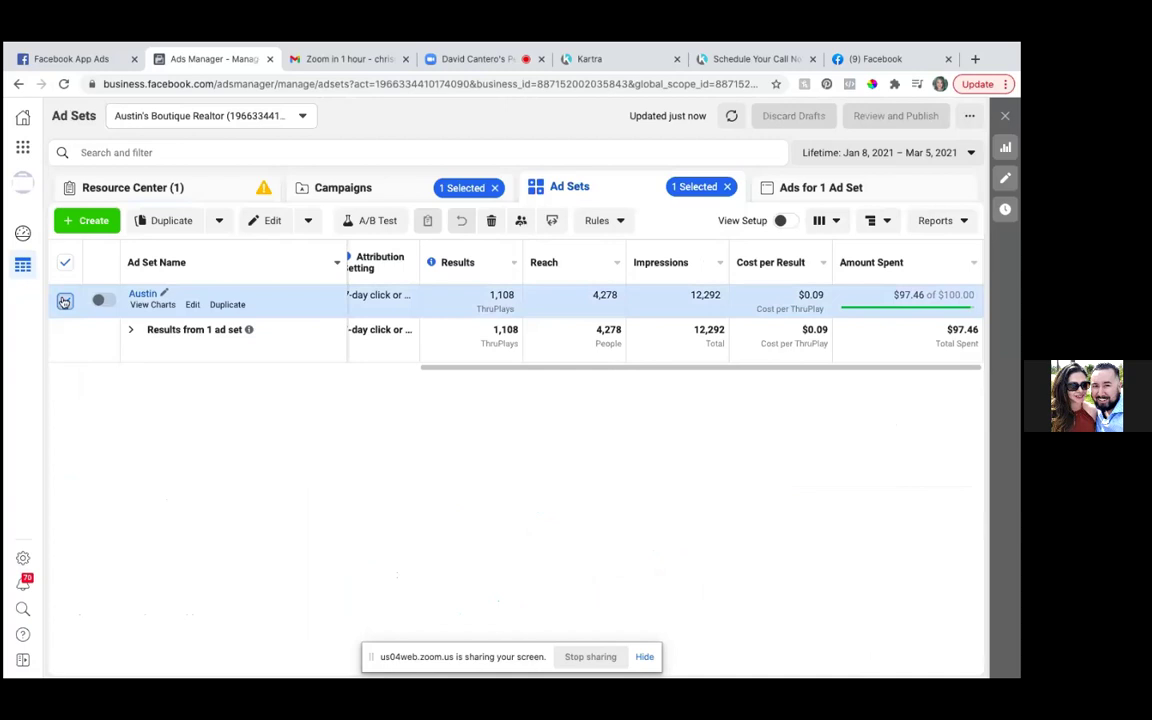
click(64, 301)
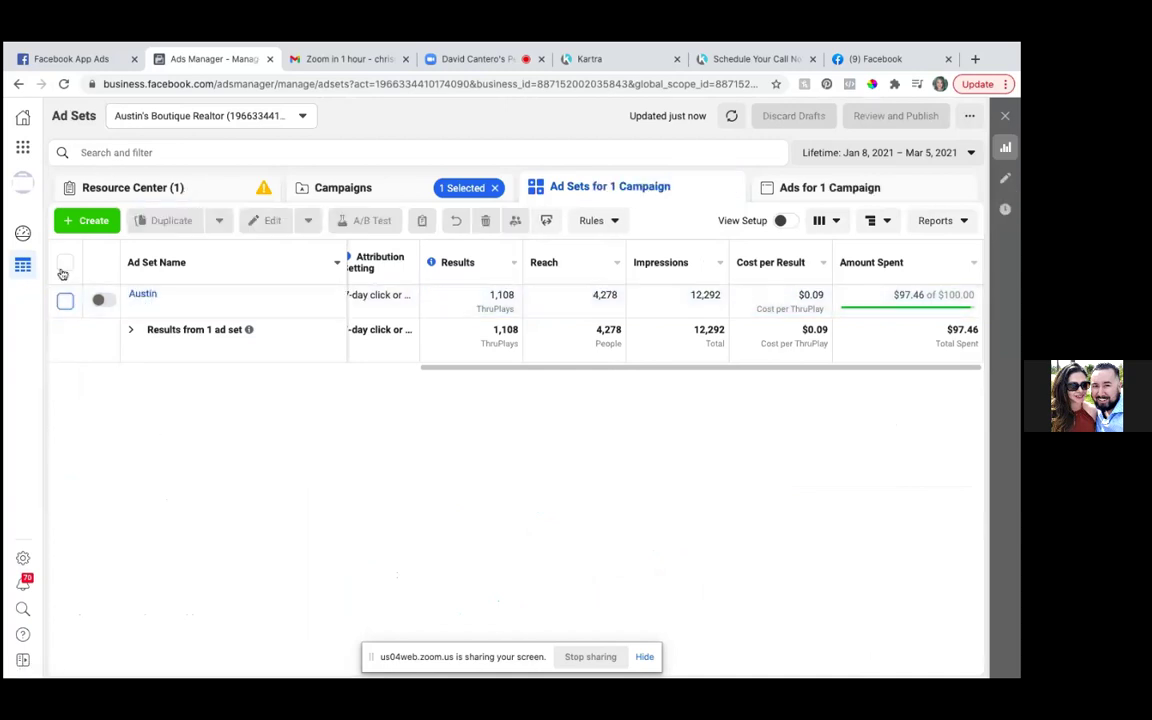
click(336, 192)
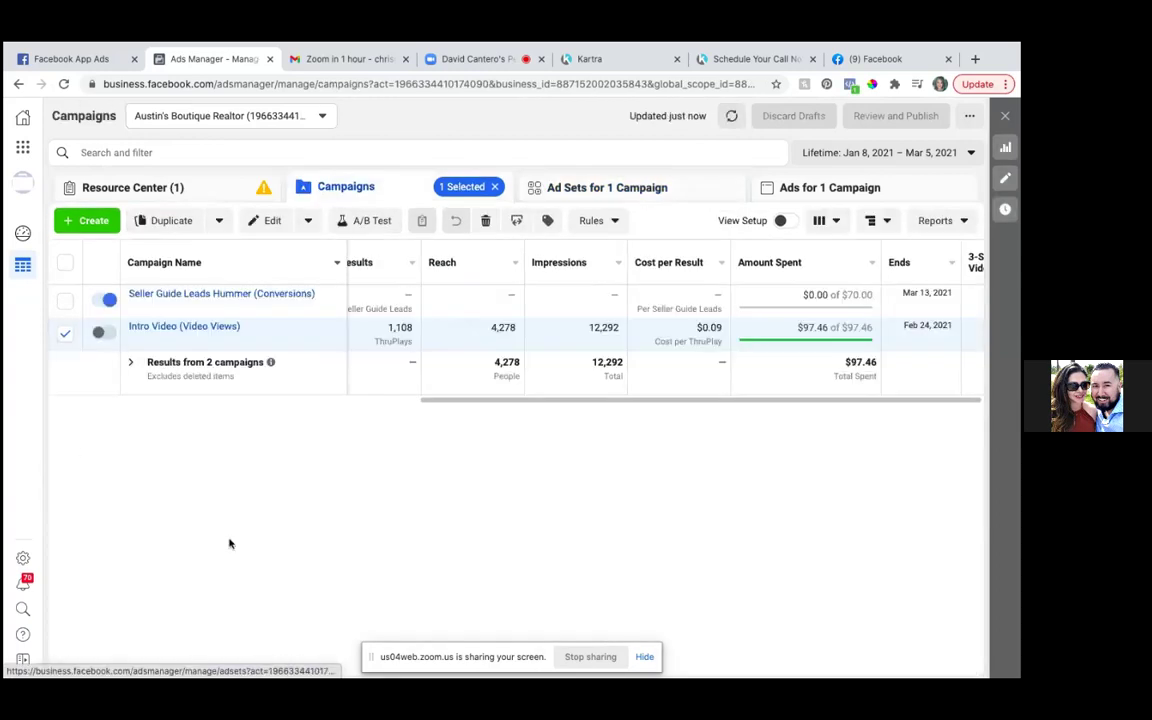
click(65, 331)
click(65, 303)
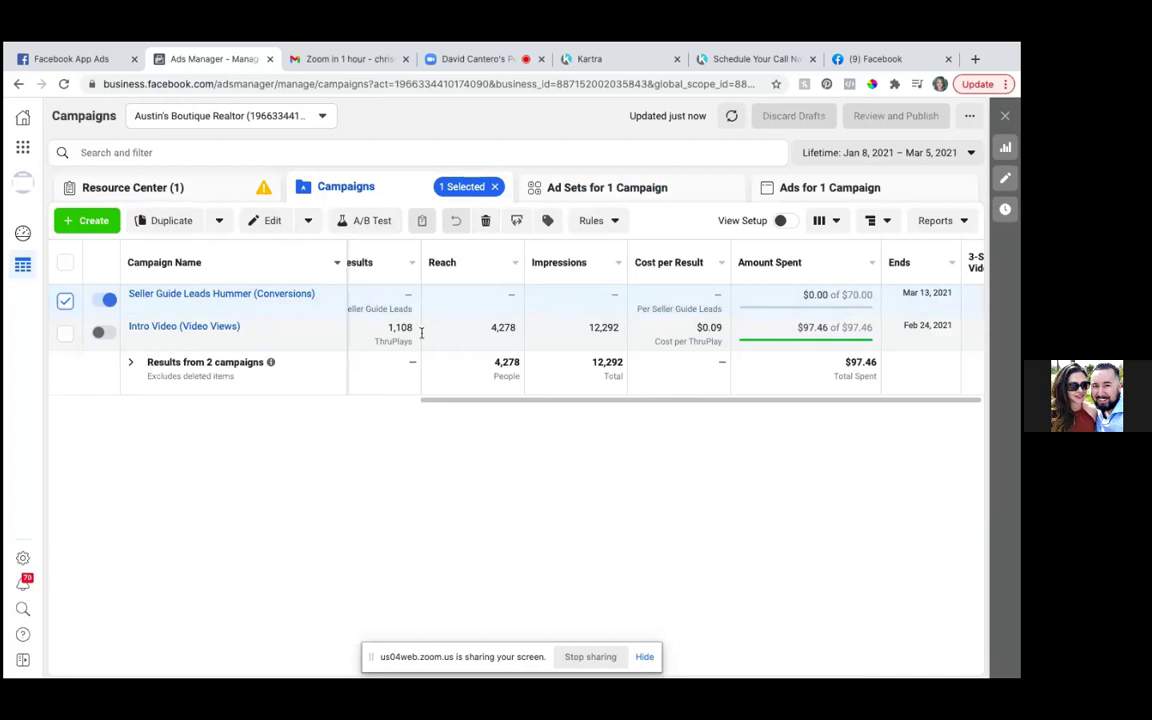
click(607, 190)
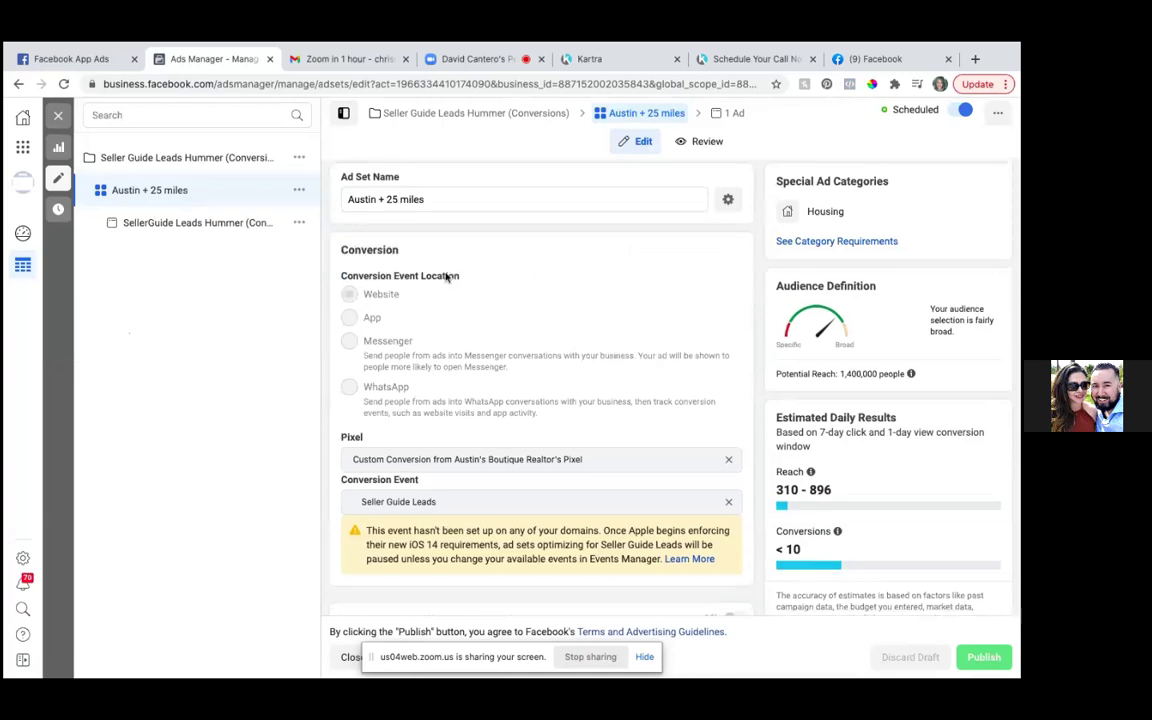
- Change the ad set name's '25' to '15' so it reads 'Austin + 15 miles'
scroll(446, 277, down, 5)
scroll(446, 277, down, 2)
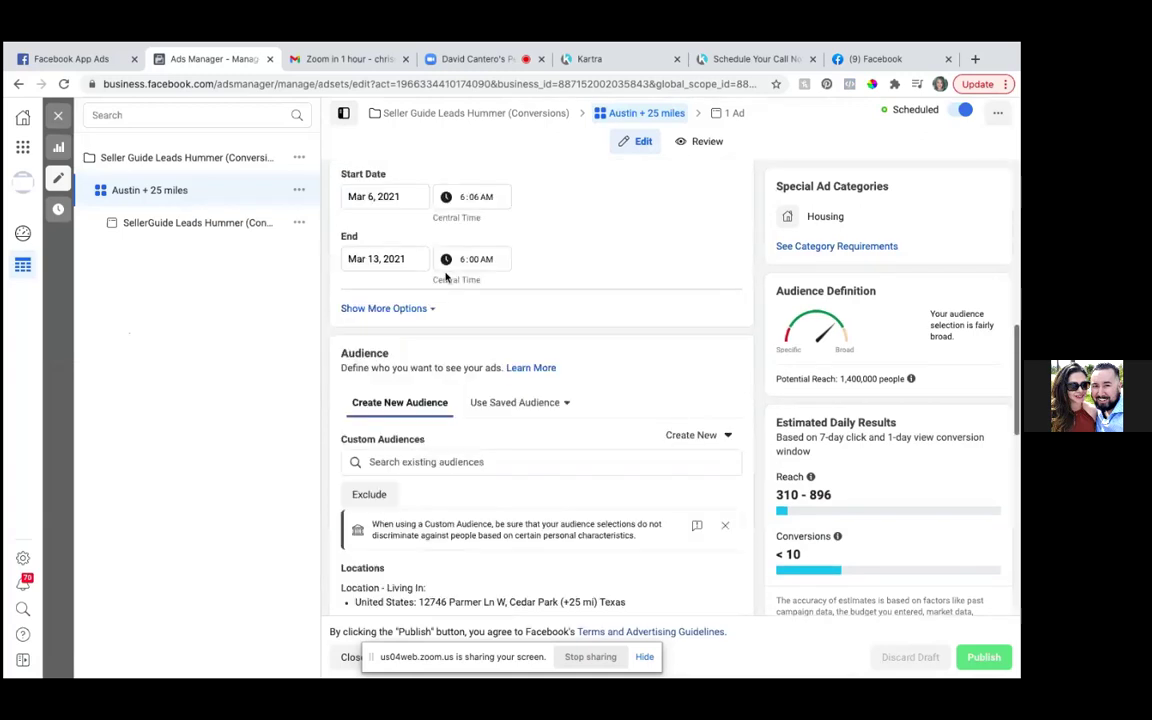
scroll(446, 277, up, 7)
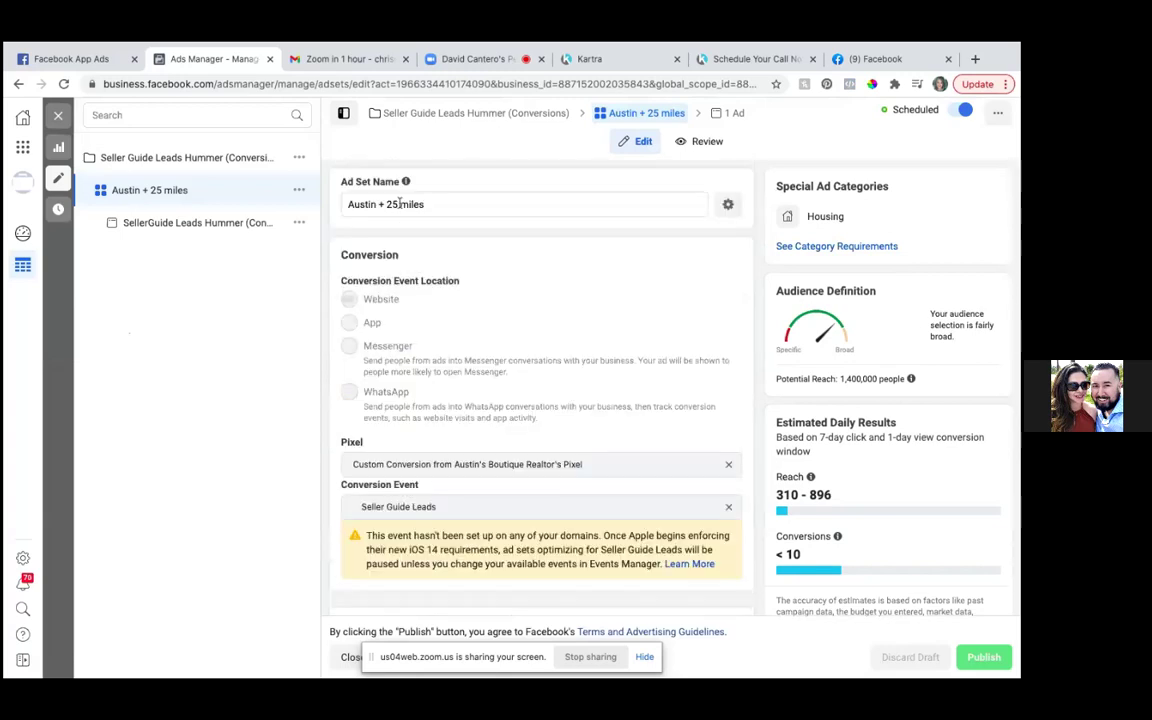
click(400, 204)
key(BackSpace)
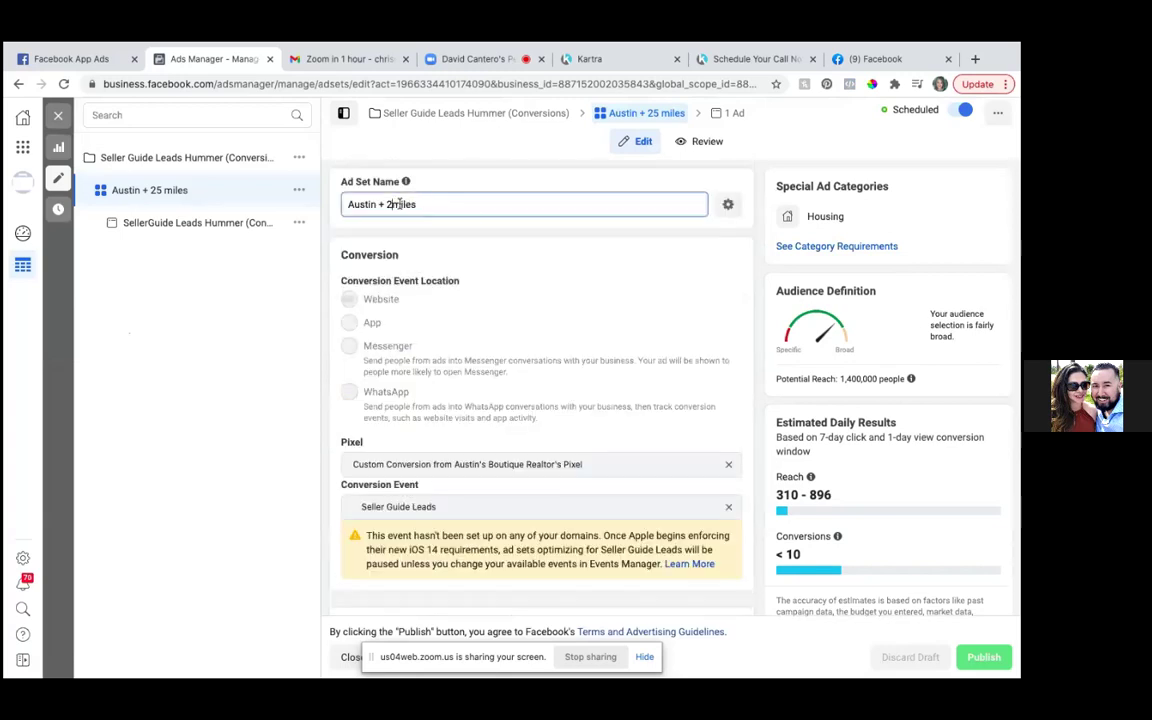
key(BackSpace)
text(15)
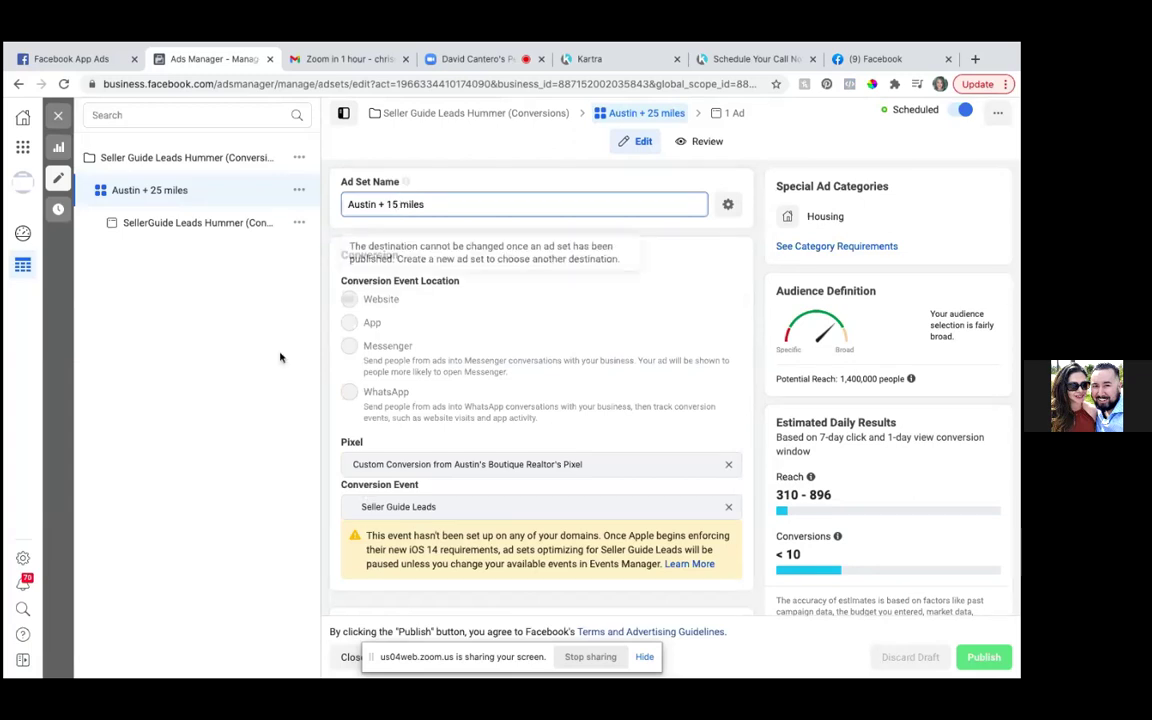
- Review the Audience section: 25 miles around a Cedar Park, Texas address, ages 18–65+
scroll(432, 427, down, 1)
scroll(432, 427, down, 5)
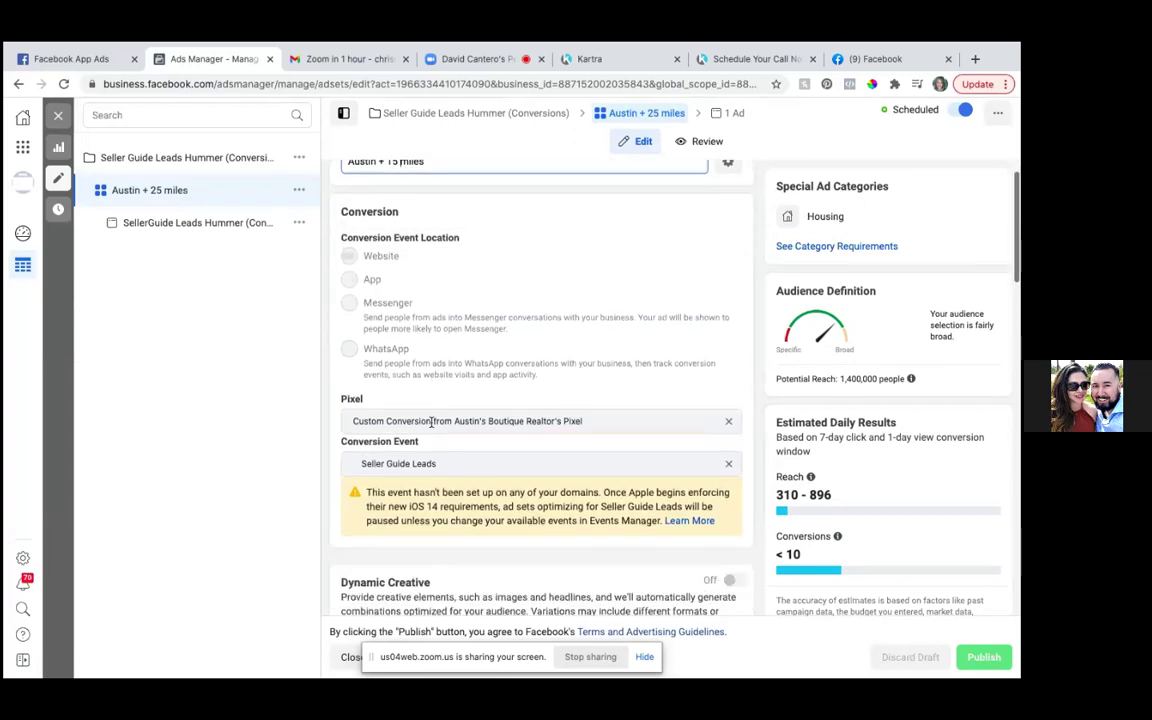
scroll(432, 427, down, 4)
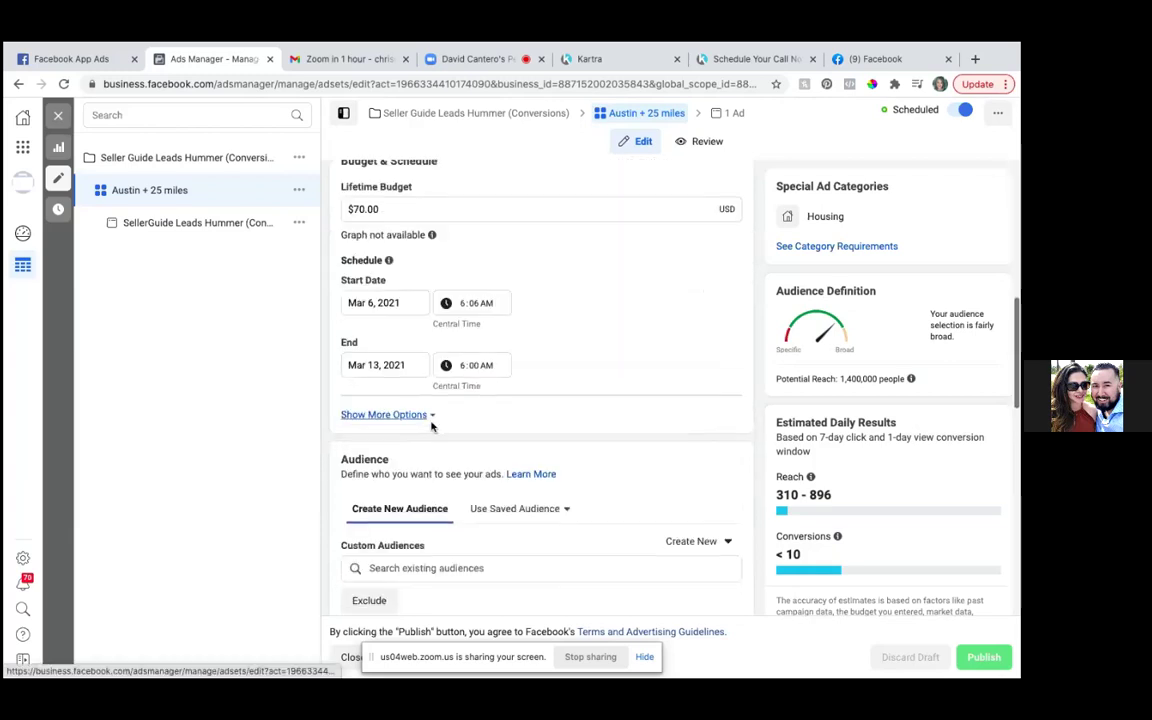
scroll(432, 427, up, 1)
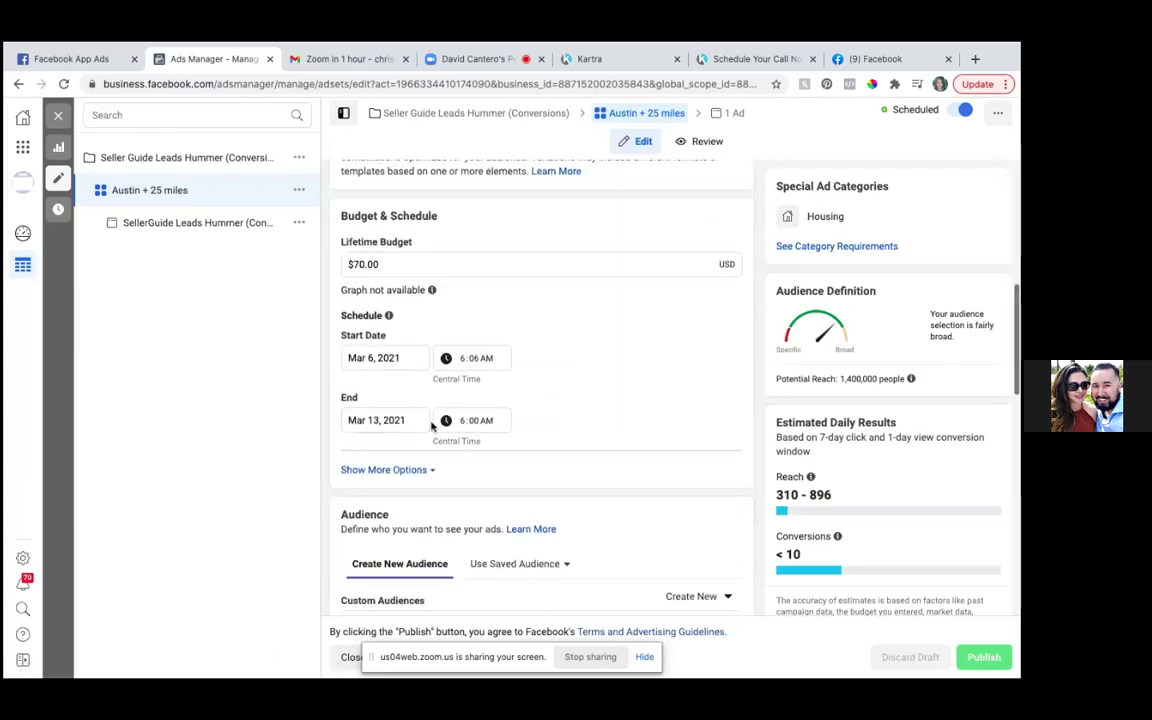
scroll(432, 427, up, 1)
scroll(432, 427, down, 3)
scroll(432, 427, down, 3)
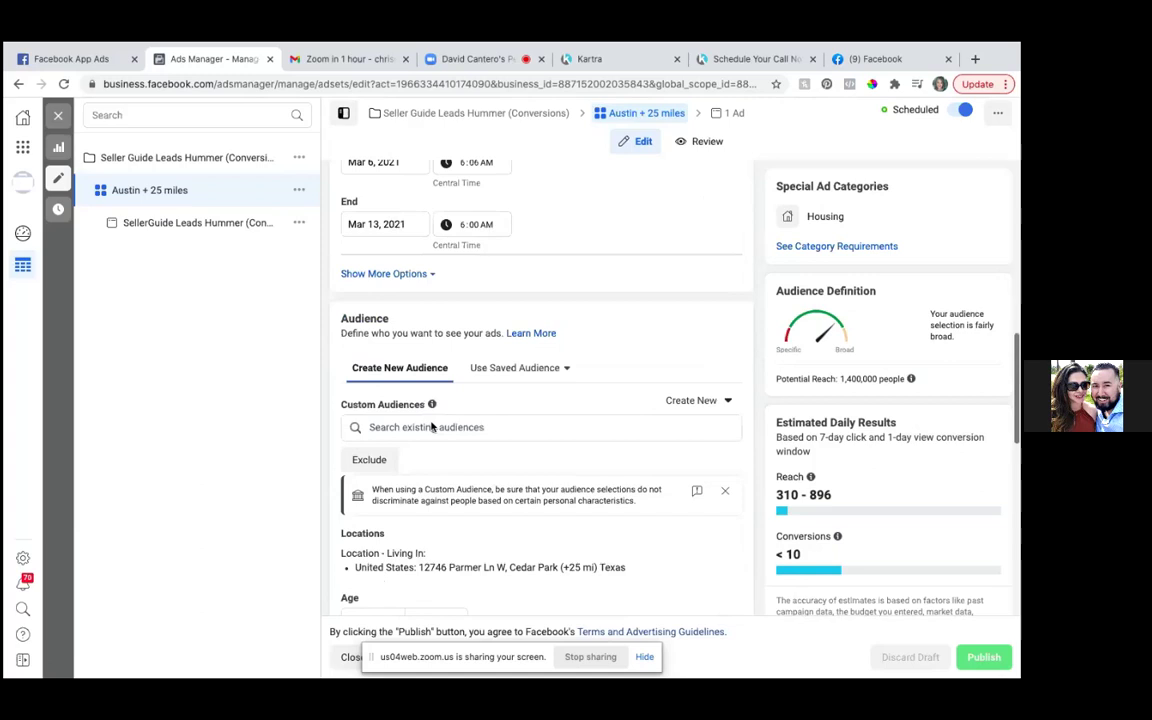
scroll(432, 427, up, 1)
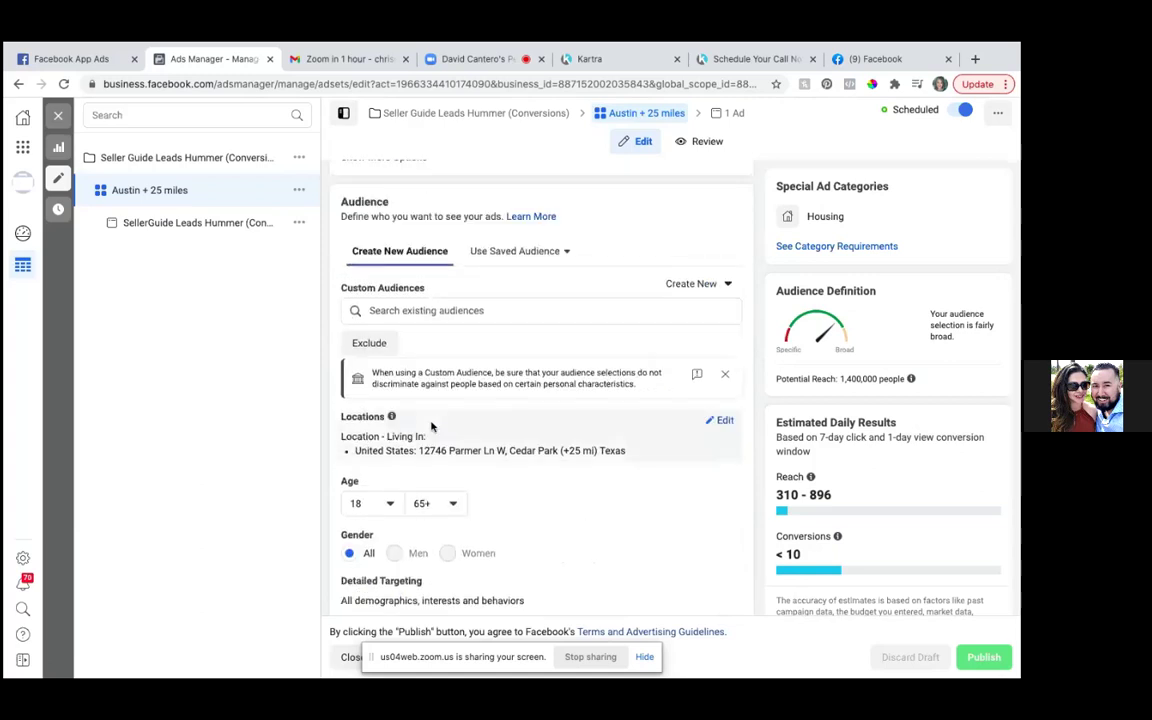
scroll(432, 427, up, 1)
scroll(432, 427, up, 1)
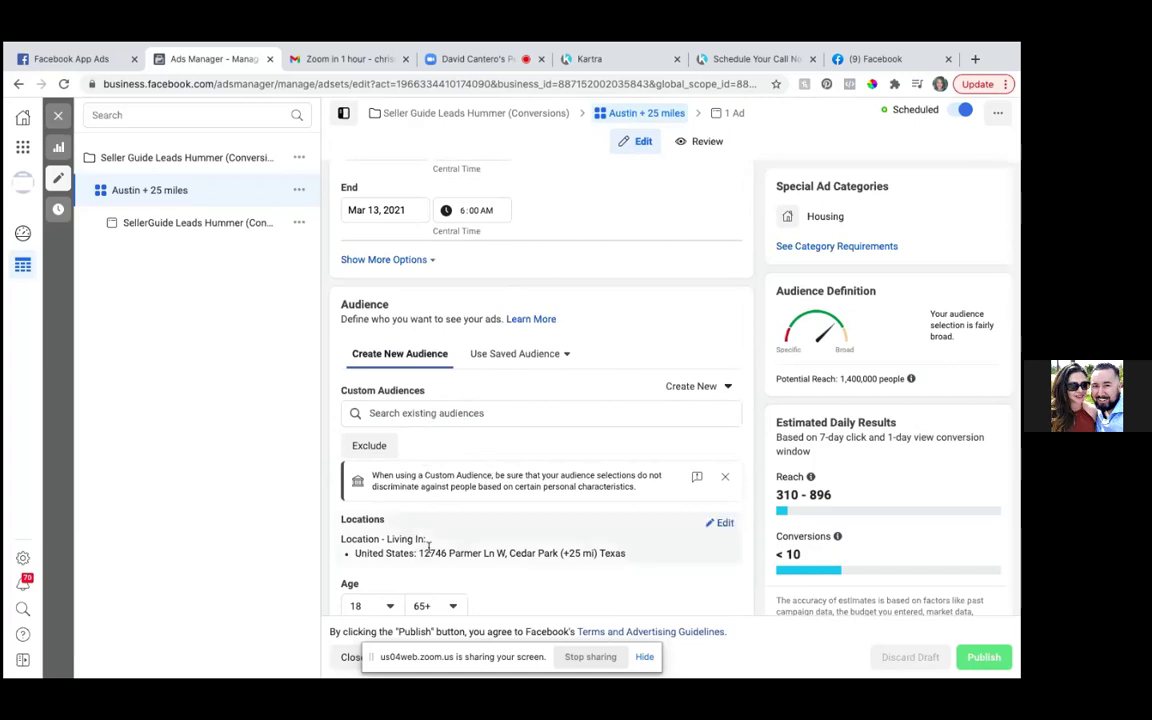
- Reduce the Cedar Park location radius to 15 miles and publish the ad set
click(719, 524)
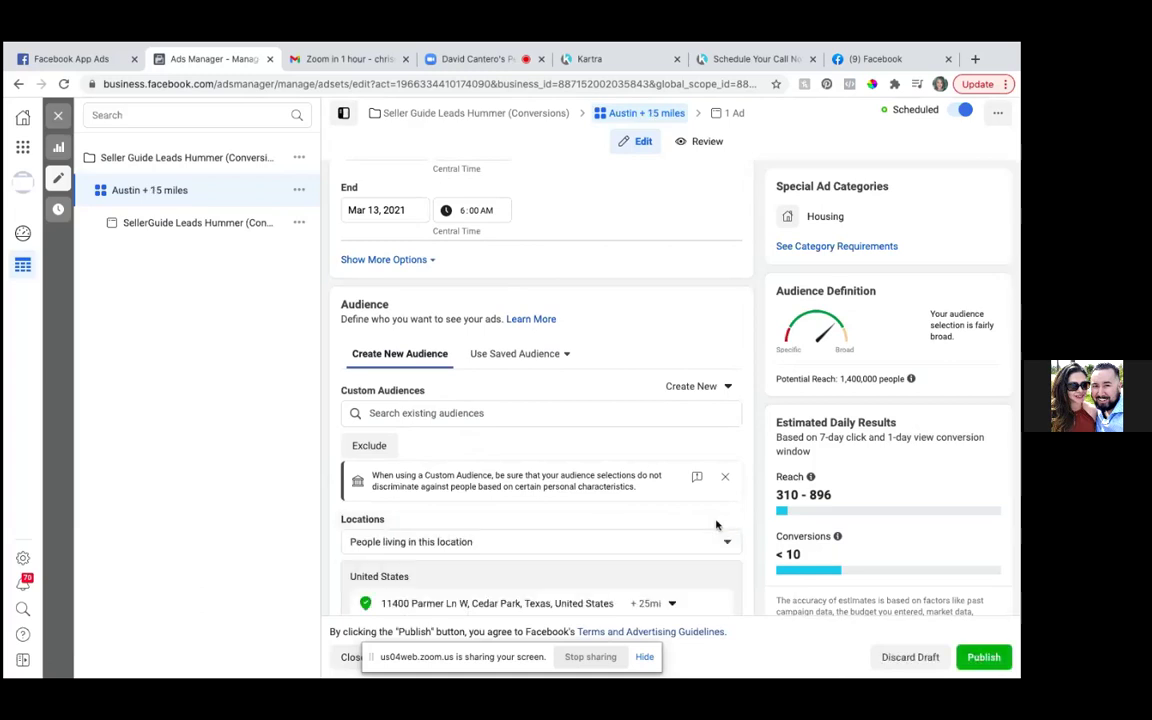
scroll(691, 606, down, 1)
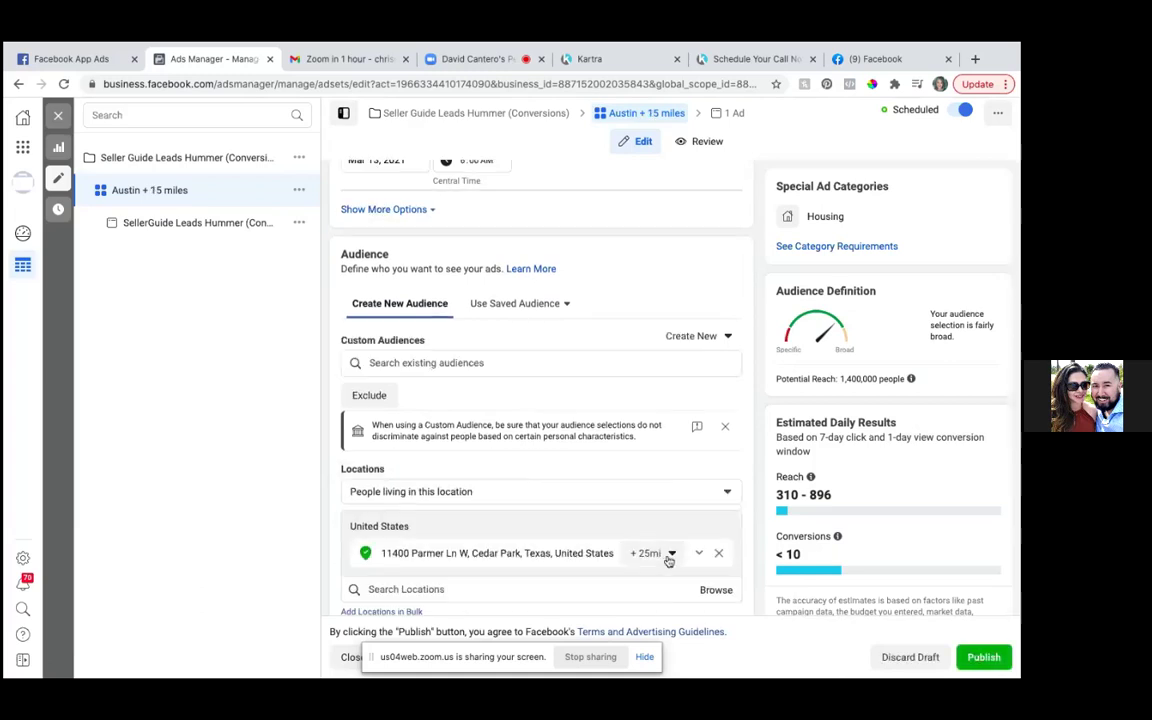
click(672, 555)
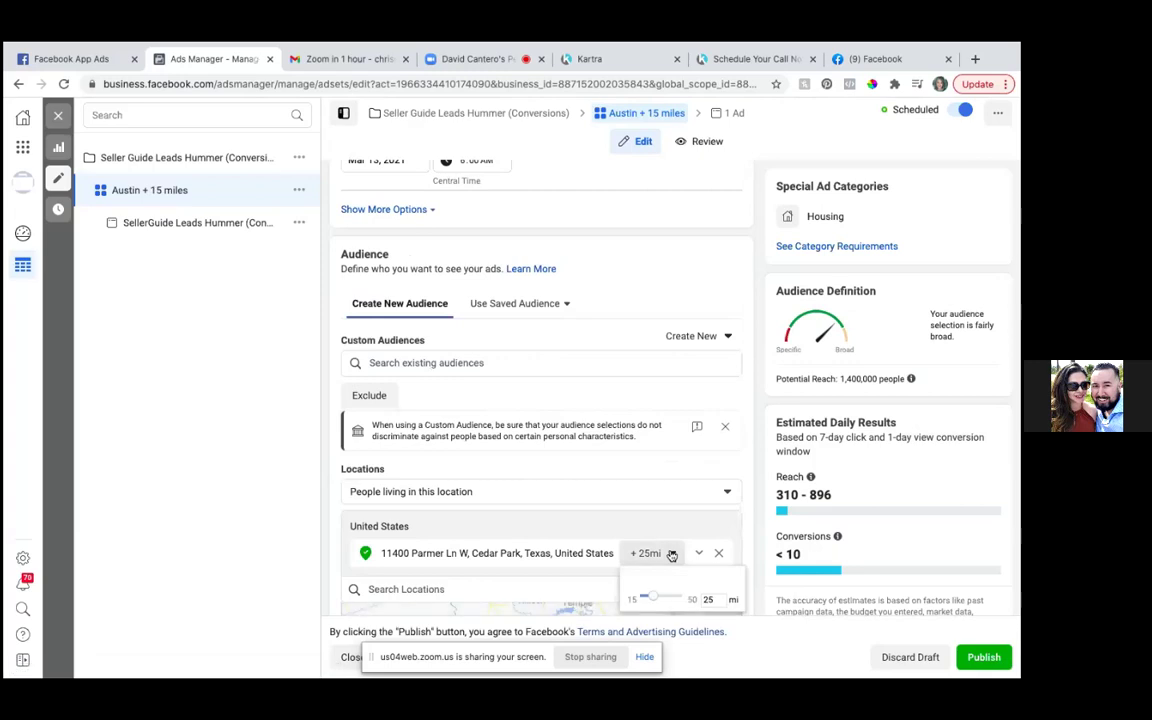
drag(659, 598, 592, 543)
scroll(592, 543, down, 3)
click(627, 573)
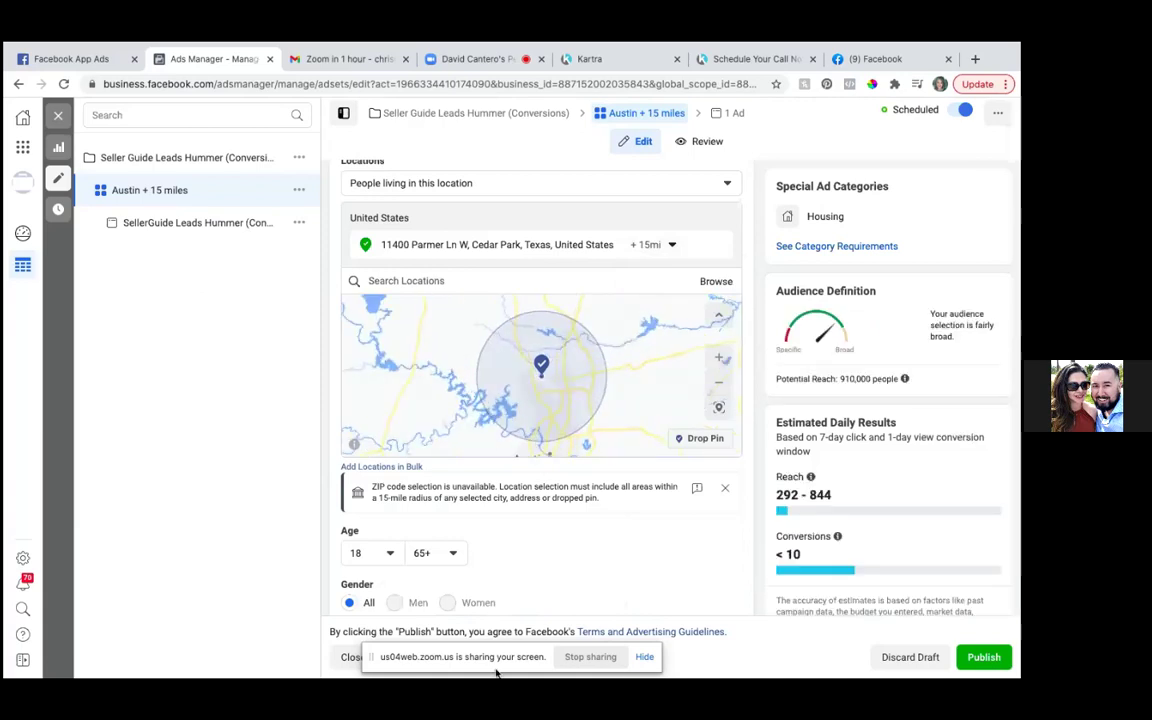
click(991, 659)
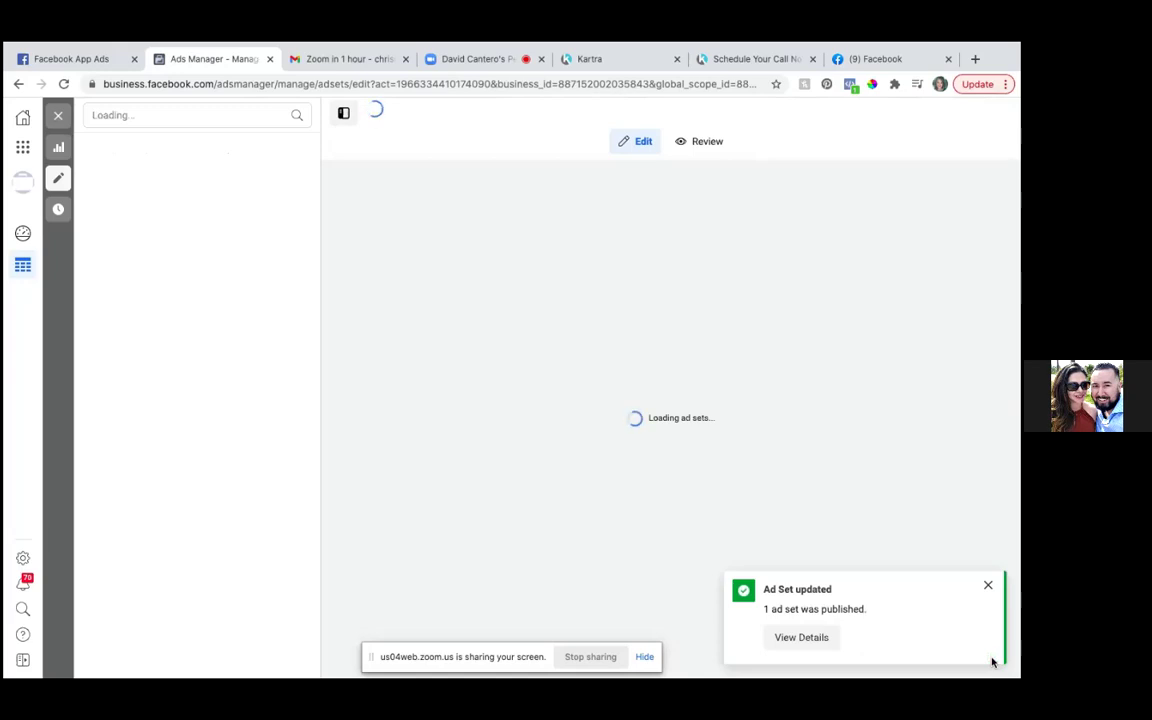
- Dismiss the 'Ad Set updated' notice, close the editor, and clear the ad set selection
click(988, 589)
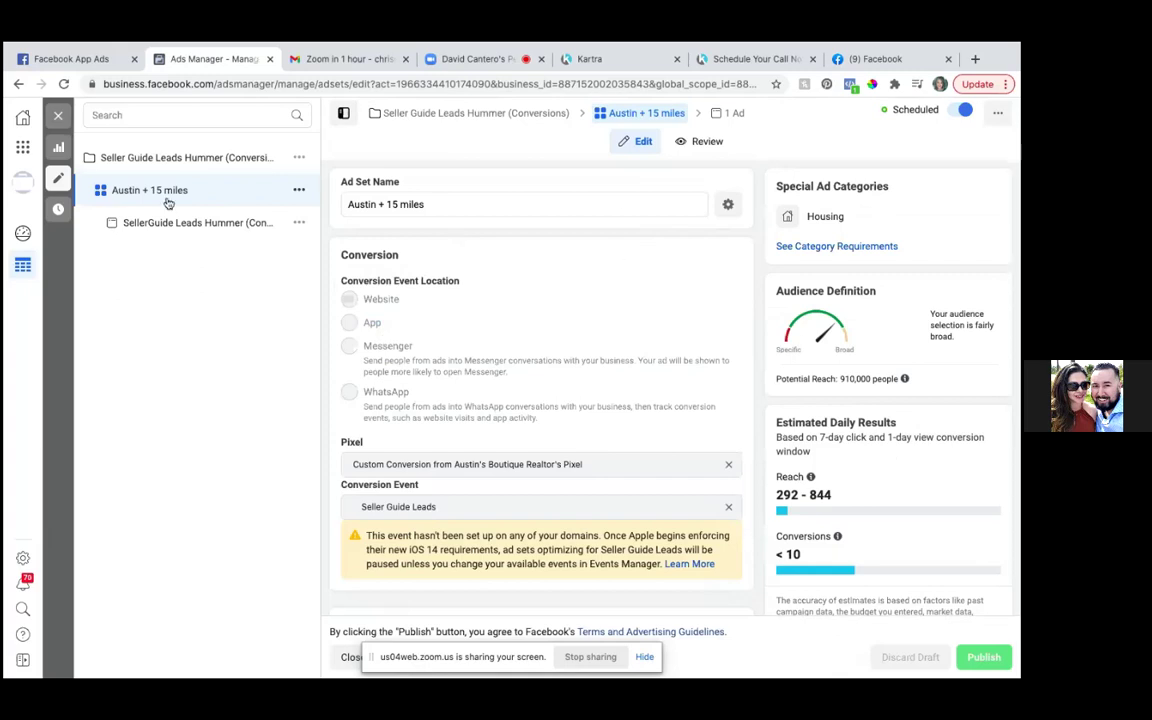
click(58, 116)
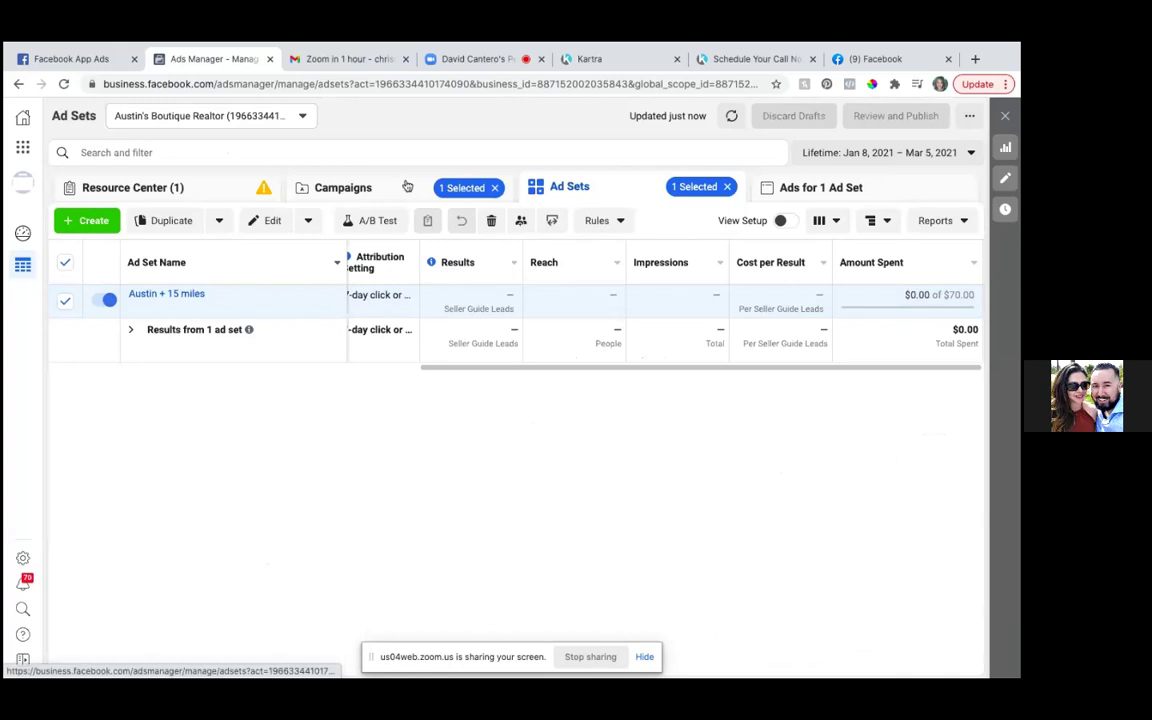
click(729, 187)
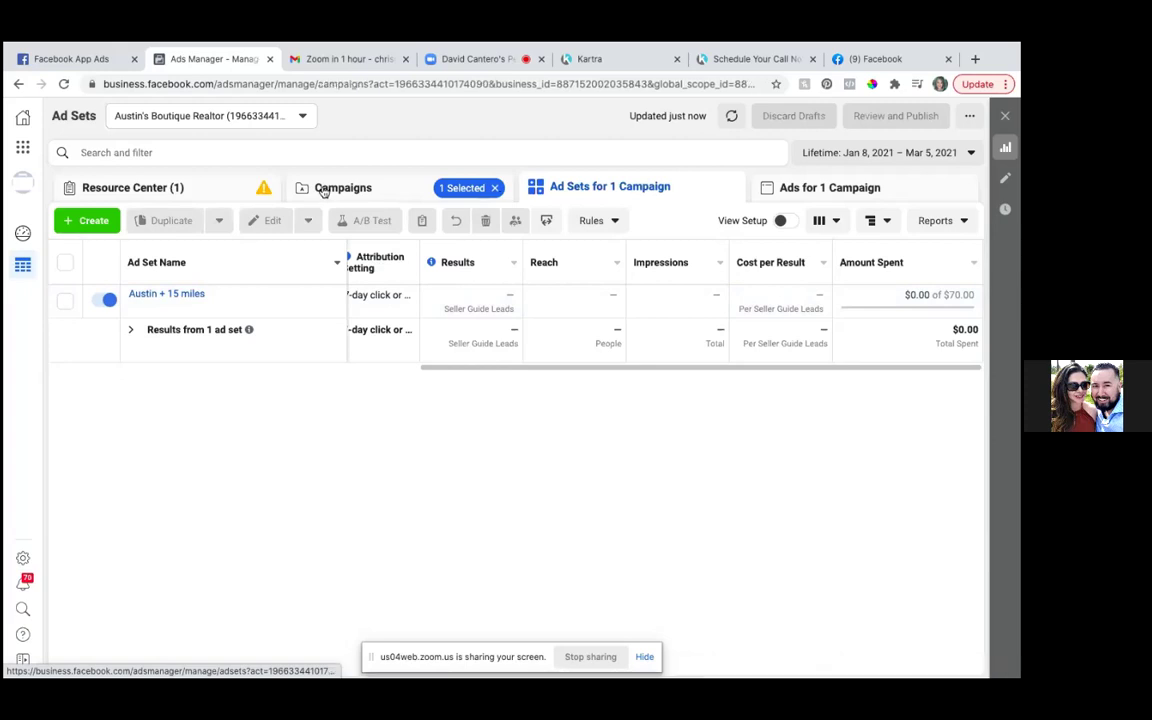
- Show all campaigns and bring the Delivery column into view: Conversions Scheduled, Intro Video Off
click(322, 190)
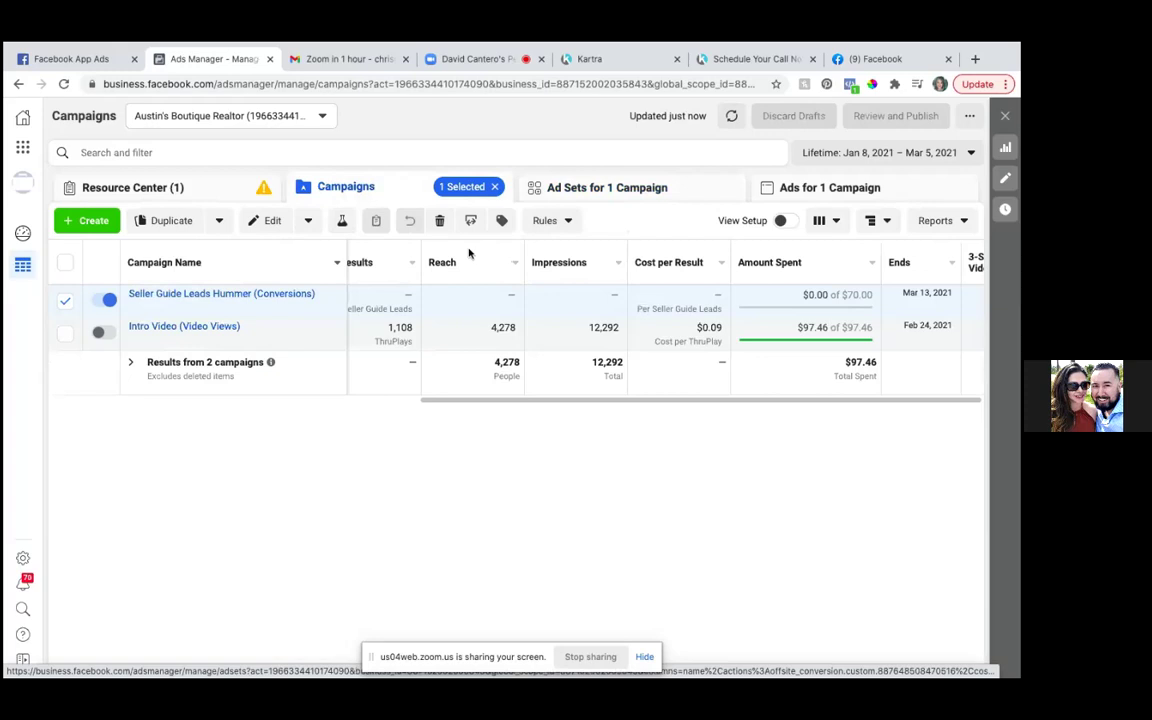
click(494, 187)
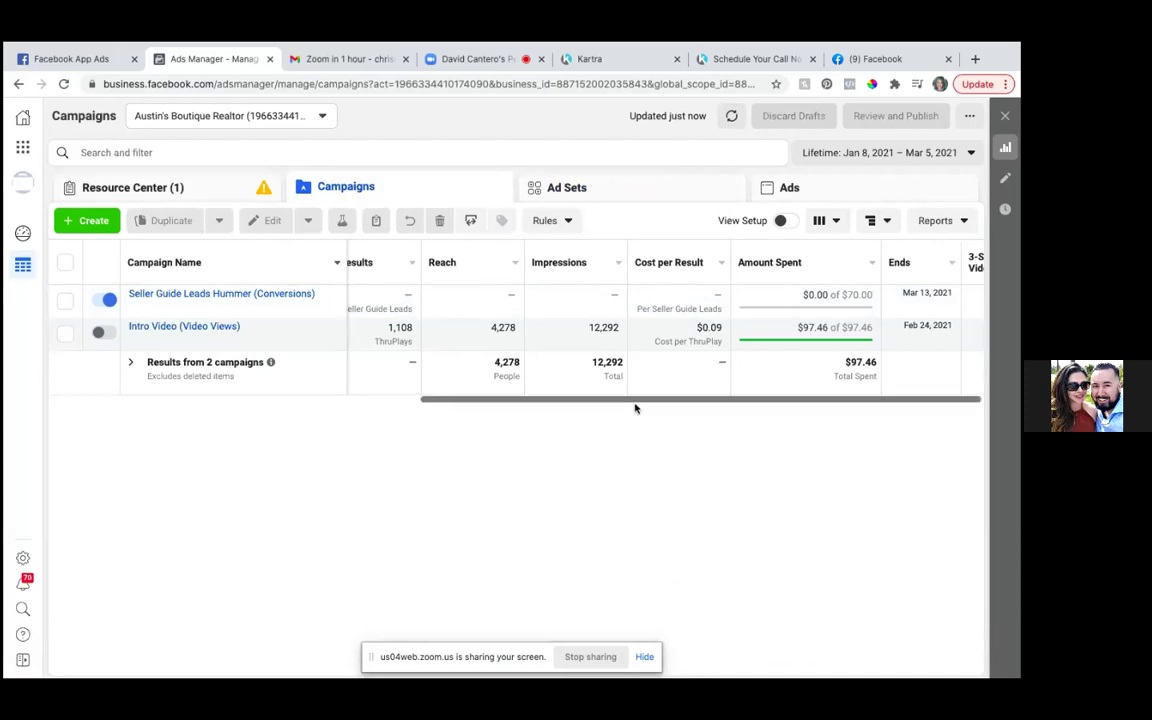
scroll(634, 405, left, 10)
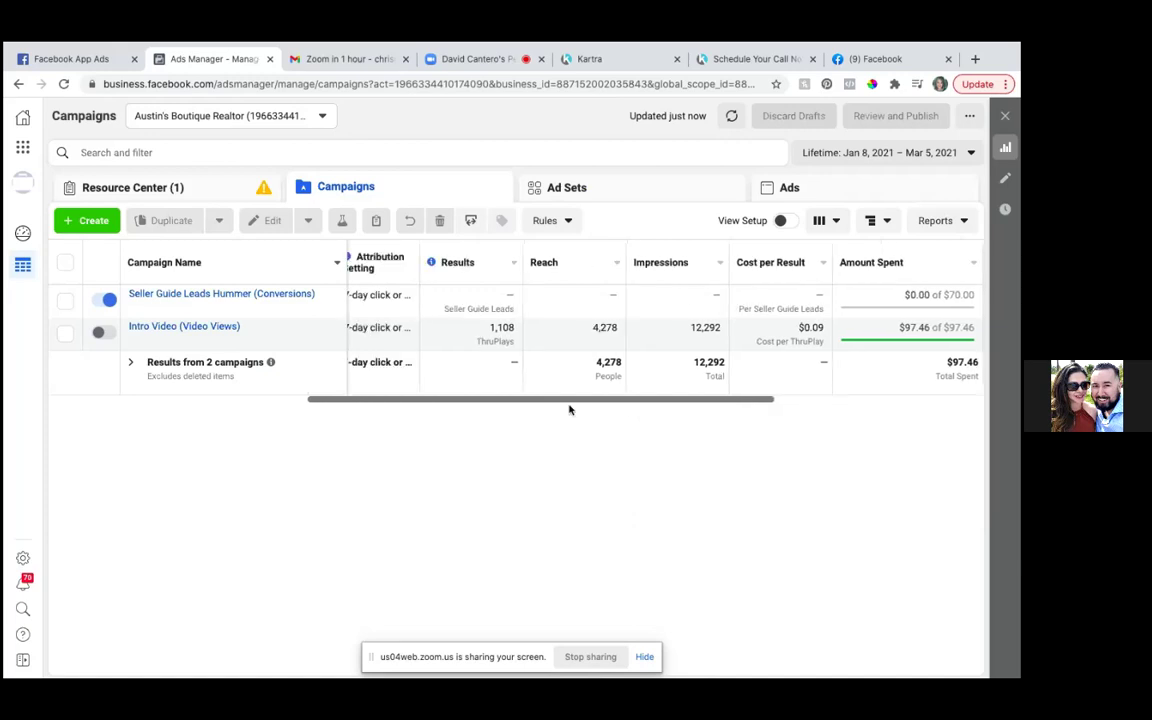
scroll(484, 425, left, 5)
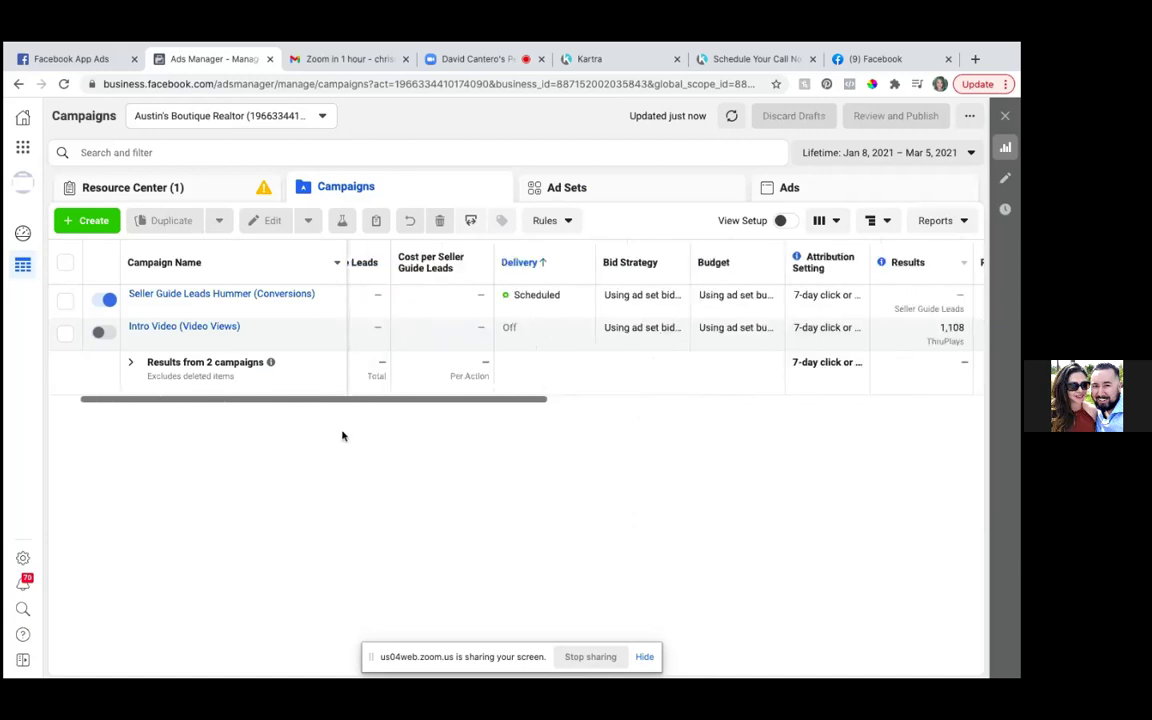